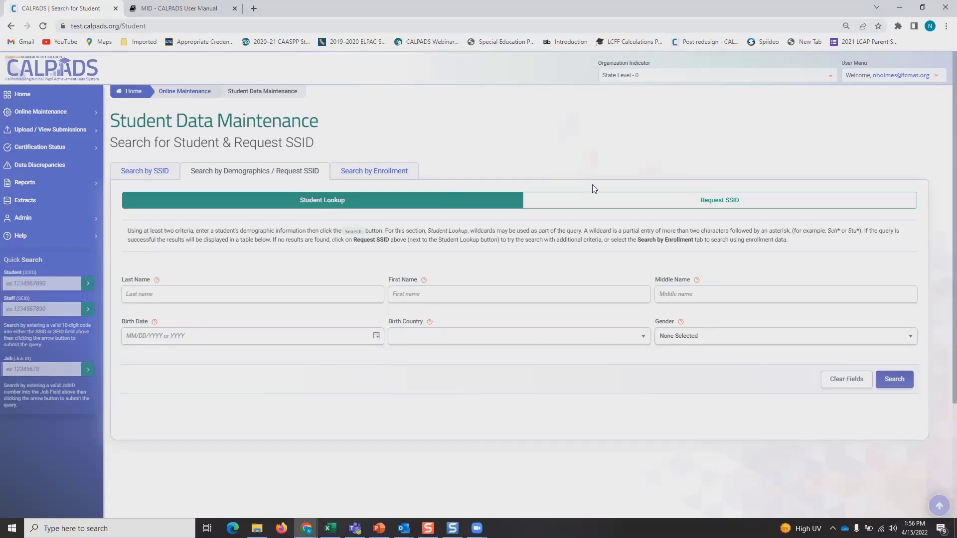
pyautogui.click(609, 206)
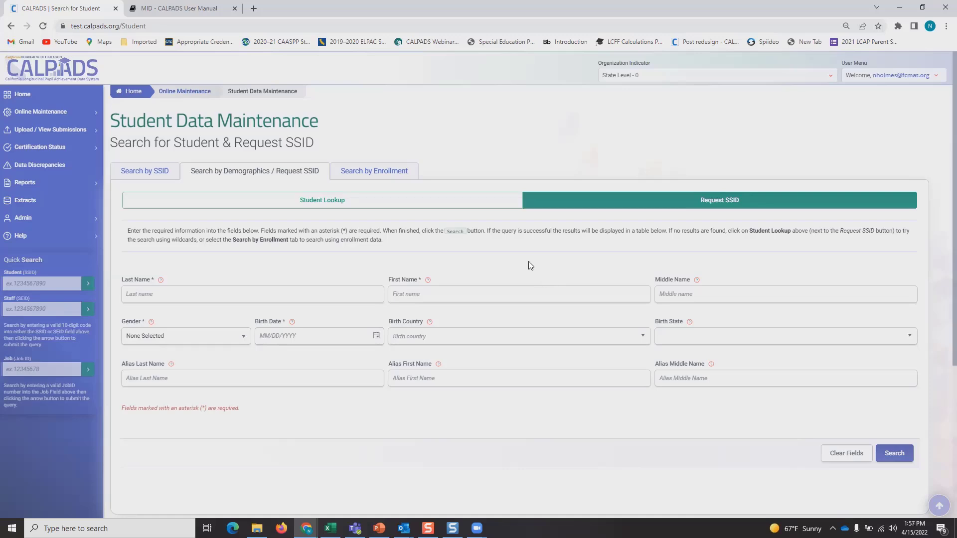
pyautogui.click(467, 211)
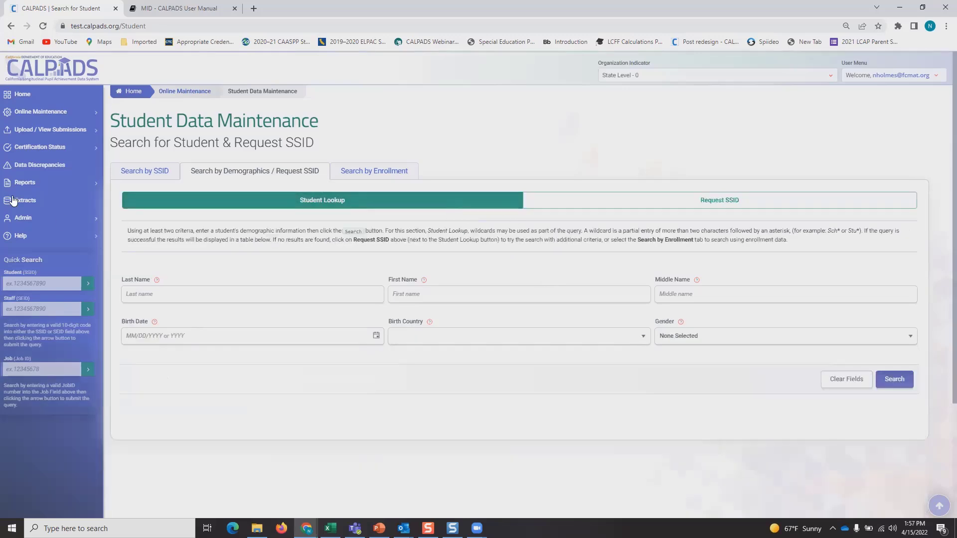
pyautogui.hotkey('alt', 'Tab')
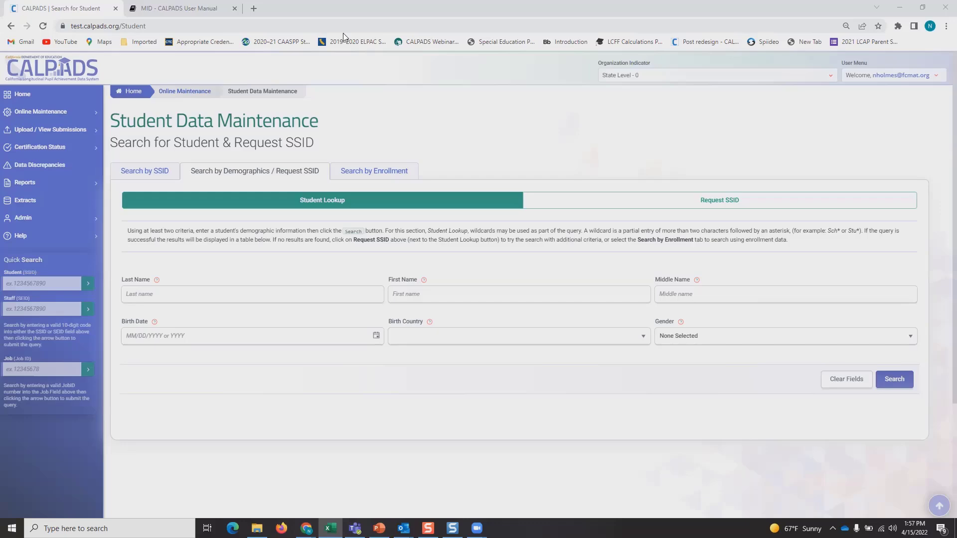
pyautogui.hotkey('alt', 'Tab')
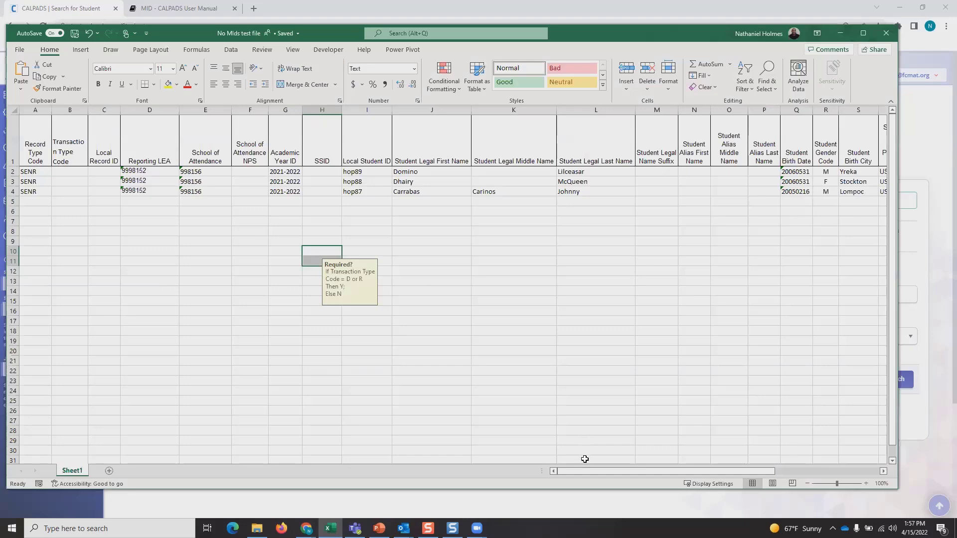
pyautogui.moveTo(582, 471); pyautogui.dragTo(548, 469)
pyautogui.moveTo(569, 34); pyautogui.dragTo(955, 200)
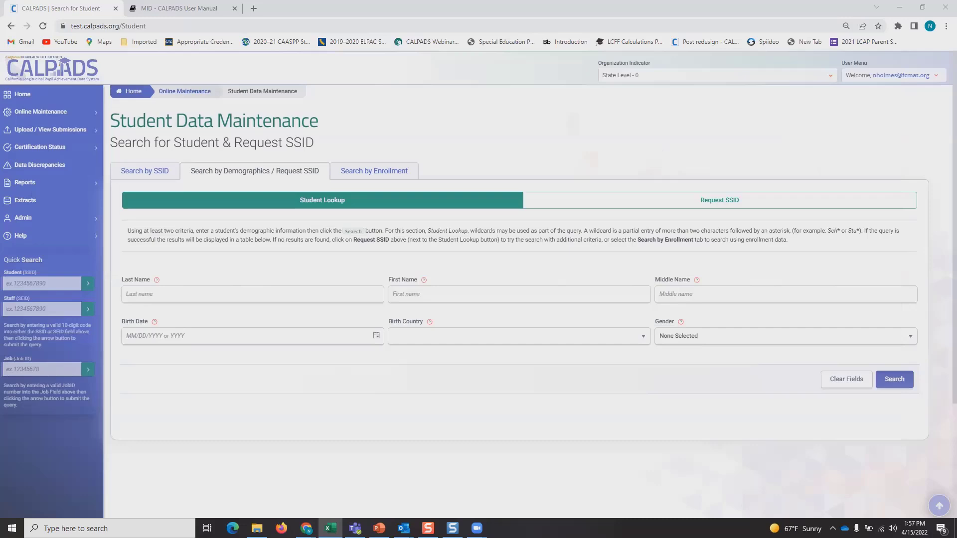
# Search Student Lookup by the first test student's first and last name; no records match.
pyautogui.click(241, 293)
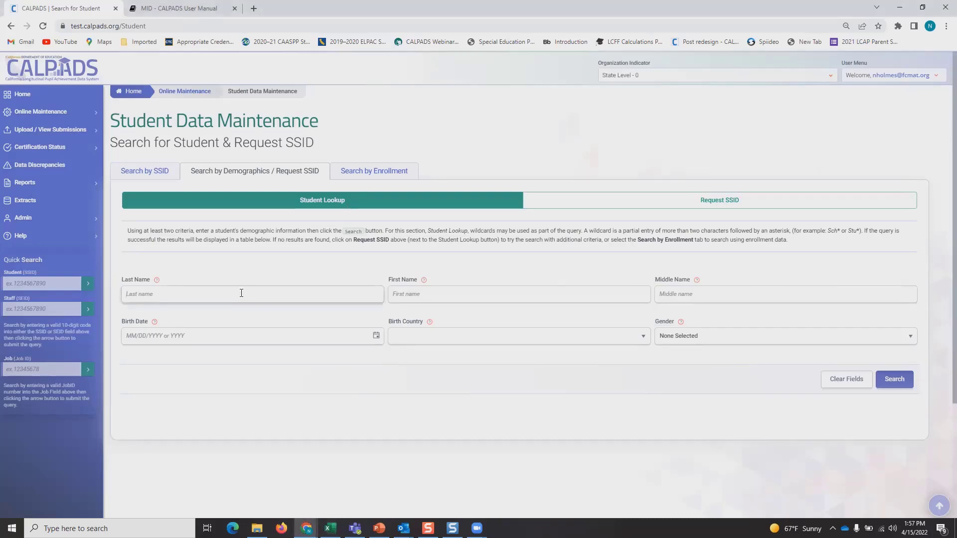
pyautogui.click(427, 295)
pyautogui.write('Domino')
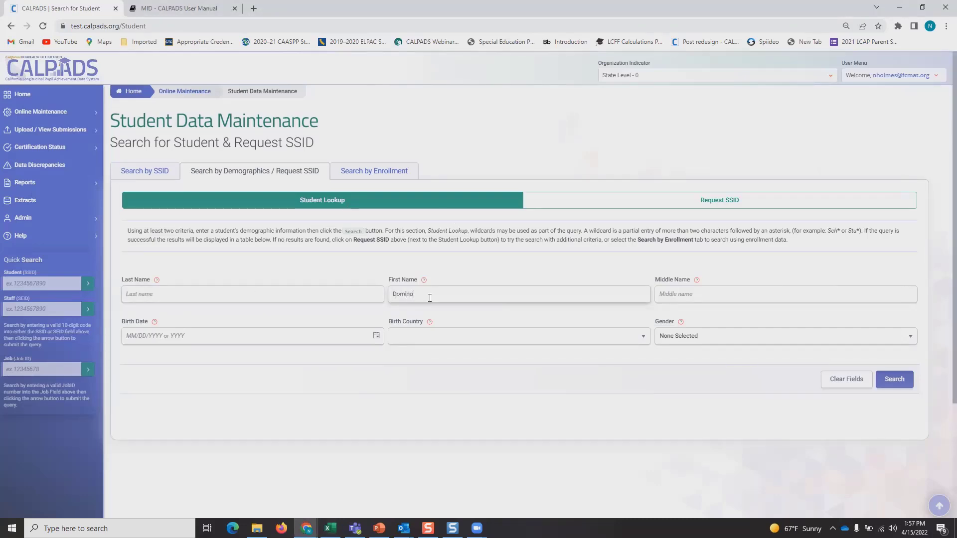
pyautogui.click(254, 300)
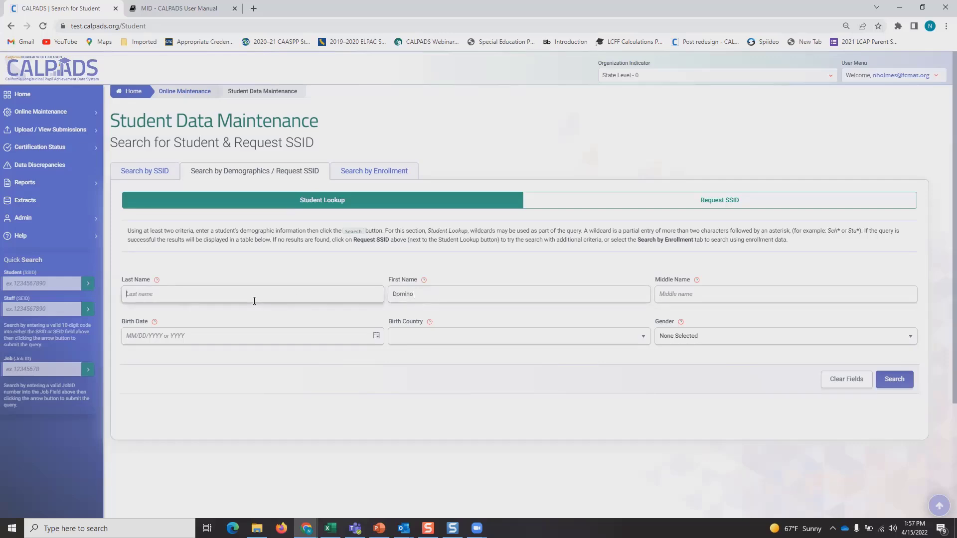
pyautogui.write('lll')
pyautogui.write('ceassar')
pyautogui.click(897, 381)
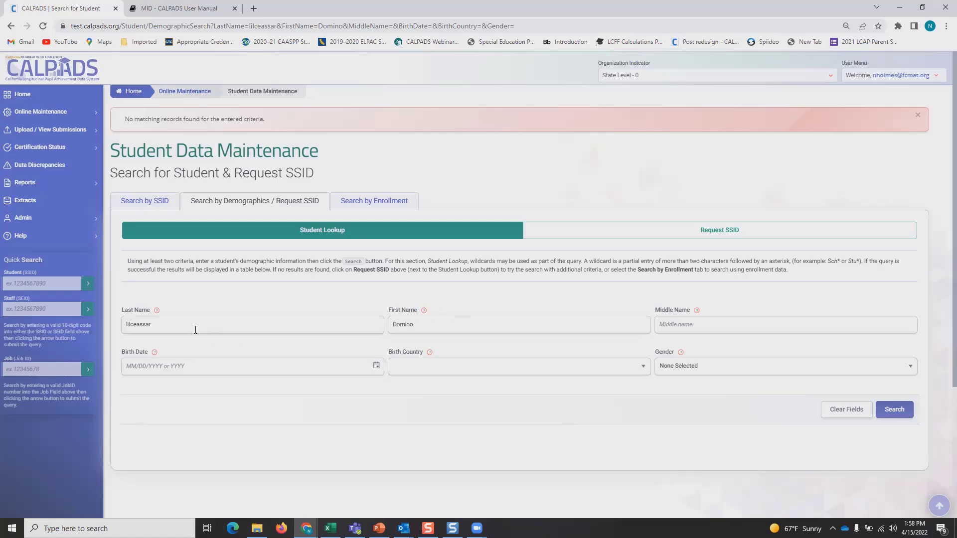
pyautogui.click(142, 324)
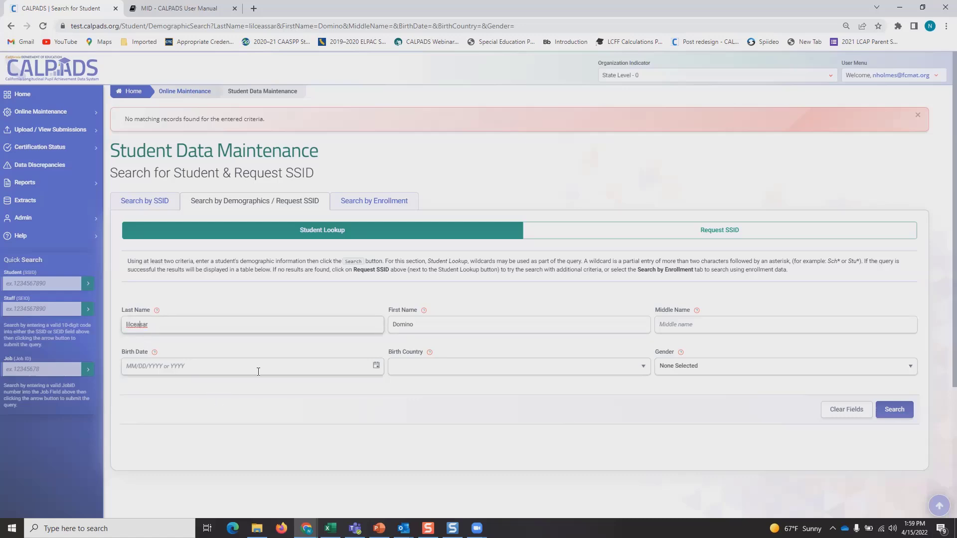
# Add birth date 05/31/2006 and birth country UNITED STATES-US, then rerun the search.
pyautogui.click(165, 366)
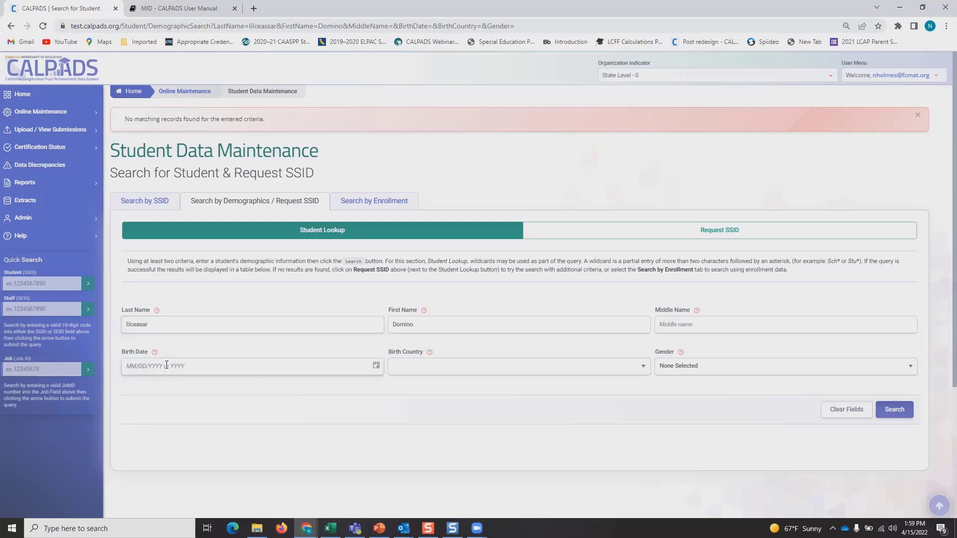
pyautogui.write('05/31/2006')
pyautogui.click(636, 369)
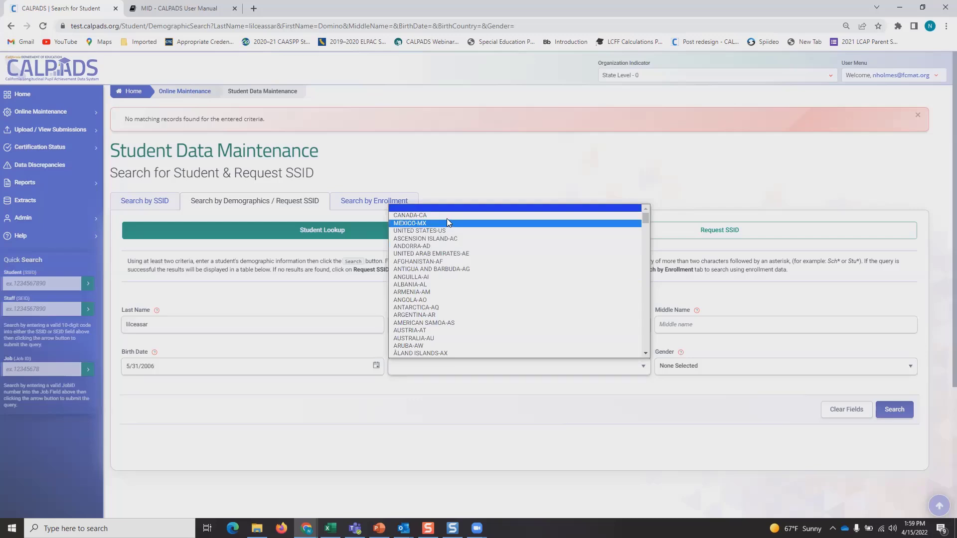
pyautogui.click(446, 231)
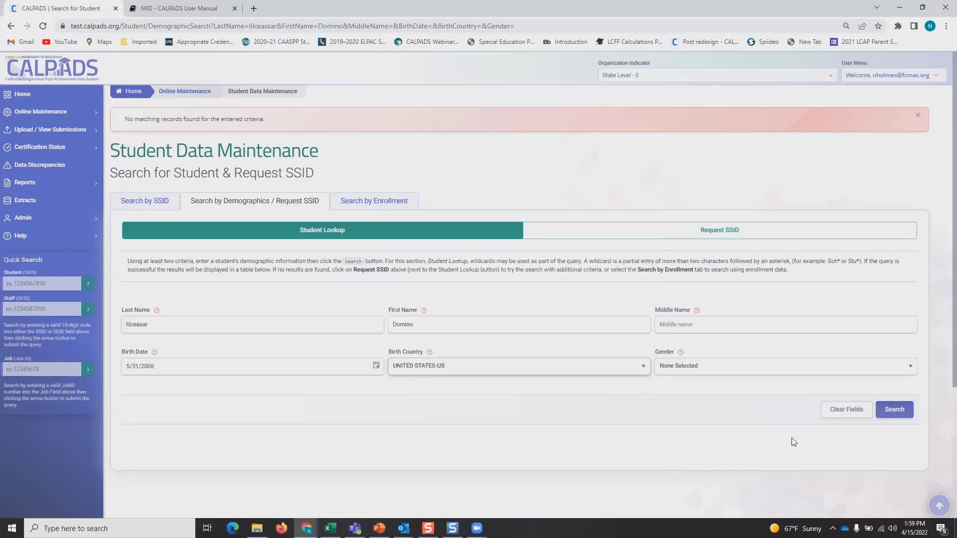
pyautogui.click(888, 409)
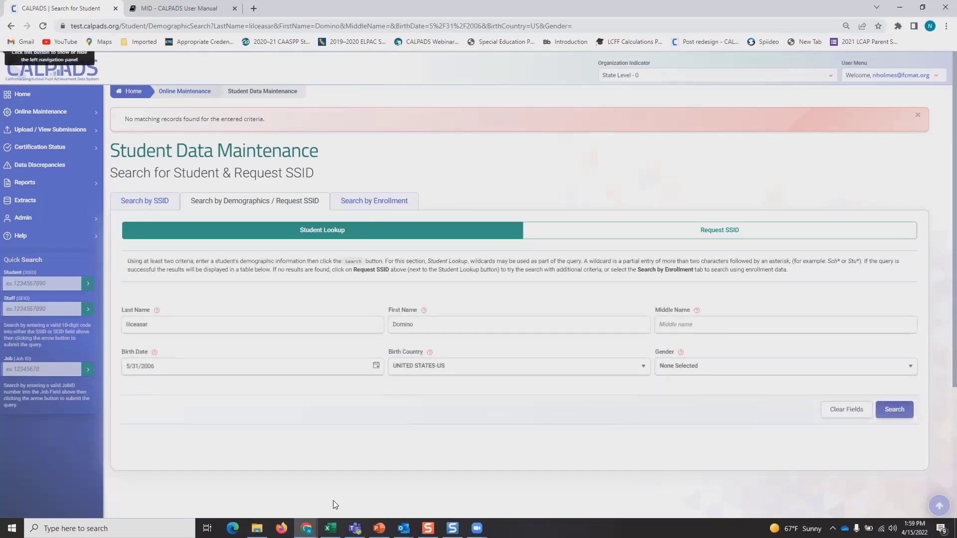
pyautogui.scroll(-1, 355, 443)
pyautogui.scroll(1, 356, 158)
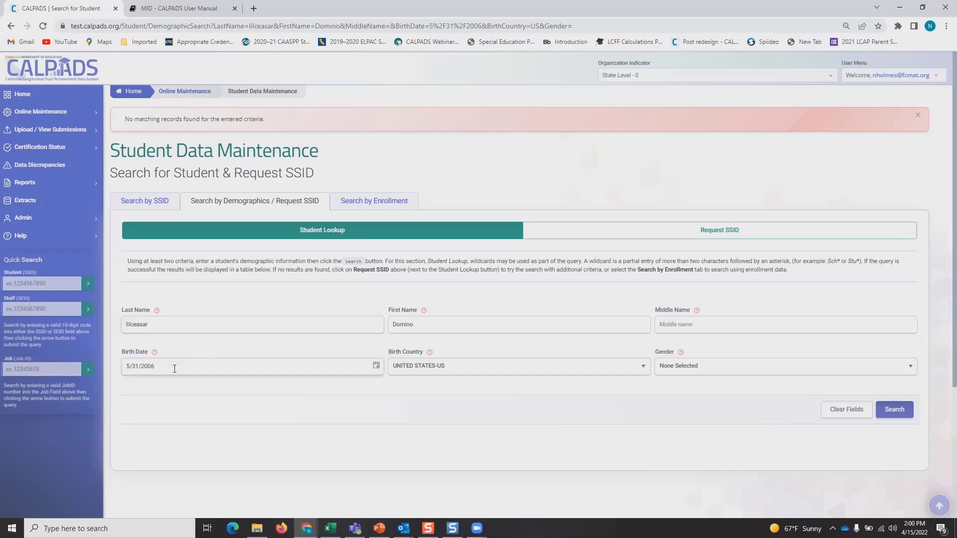
pyautogui.moveTo(175, 327); pyautogui.dragTo(124, 326)
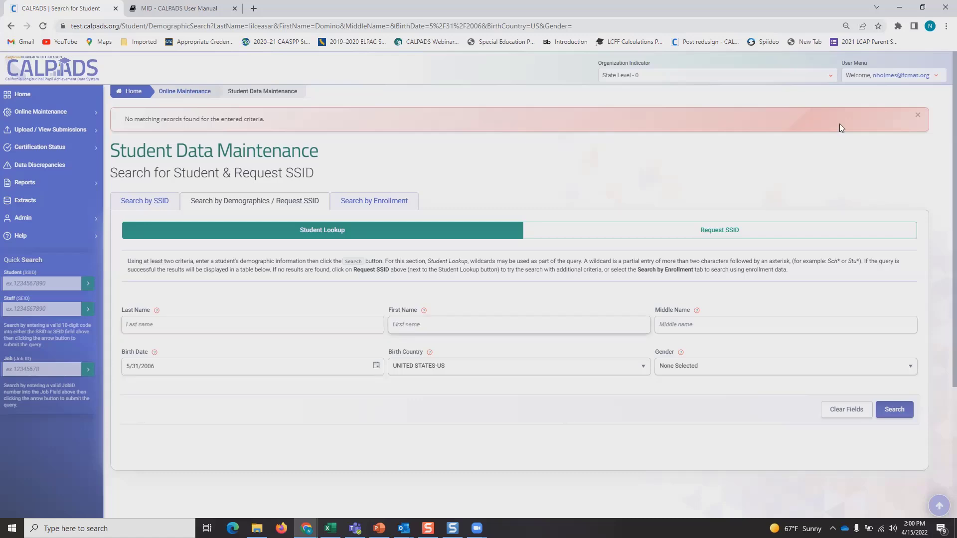
# Dismiss the no-match message, clear the fields, and enter the second student's first and last name.
pyautogui.click(917, 115)
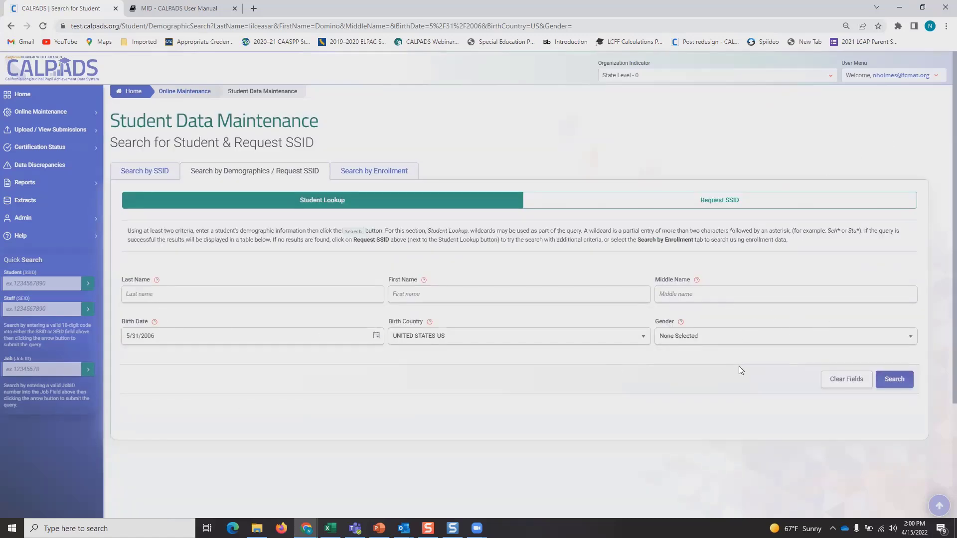
pyautogui.click(847, 380)
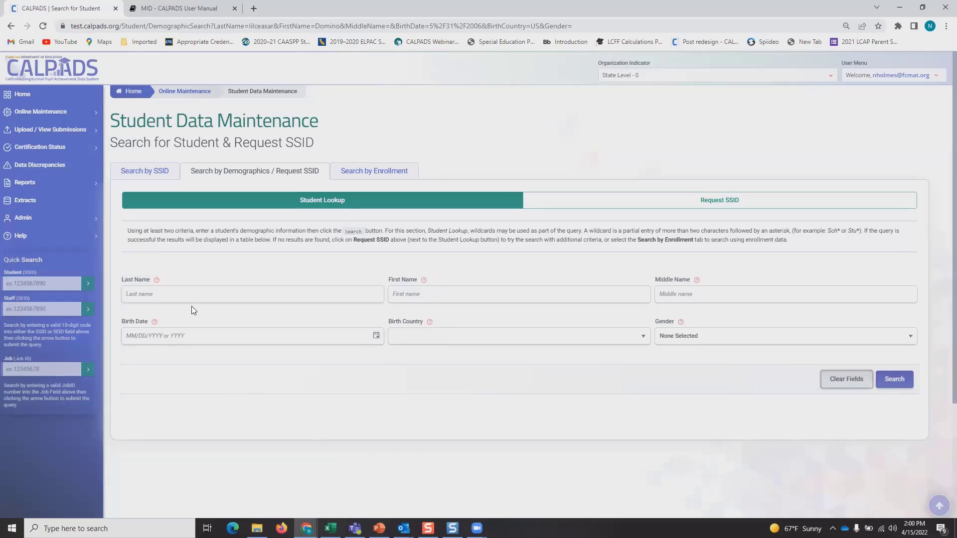
pyautogui.click(428, 301)
pyautogui.write('Dha')
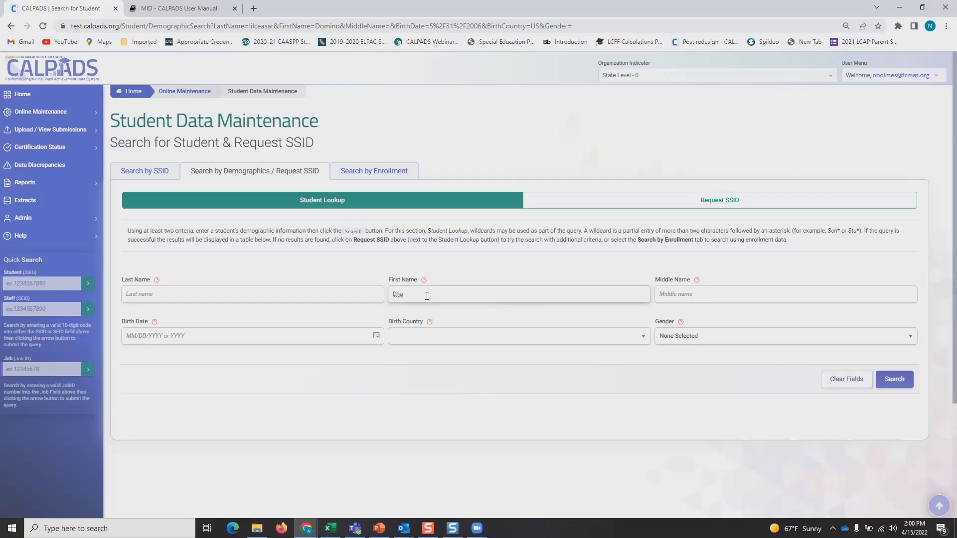
pyautogui.write('iry')
pyautogui.click(230, 299)
pyautogui.write('mcC')
pyautogui.write('ueen')
# Set birth country UNITED STATES-US and gender Female, then run the lookup.
pyautogui.click(198, 342)
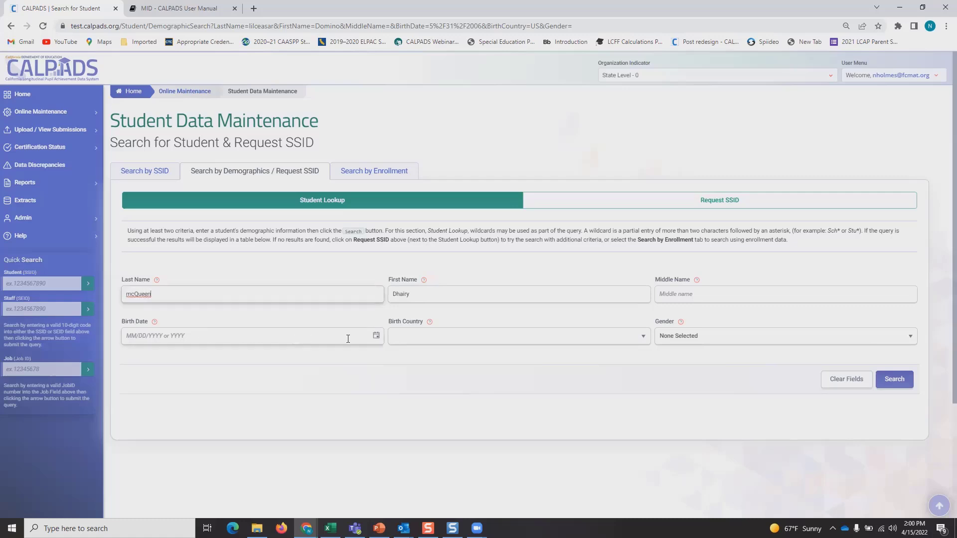
pyautogui.click(457, 338)
pyautogui.click(441, 371)
pyautogui.click(775, 341)
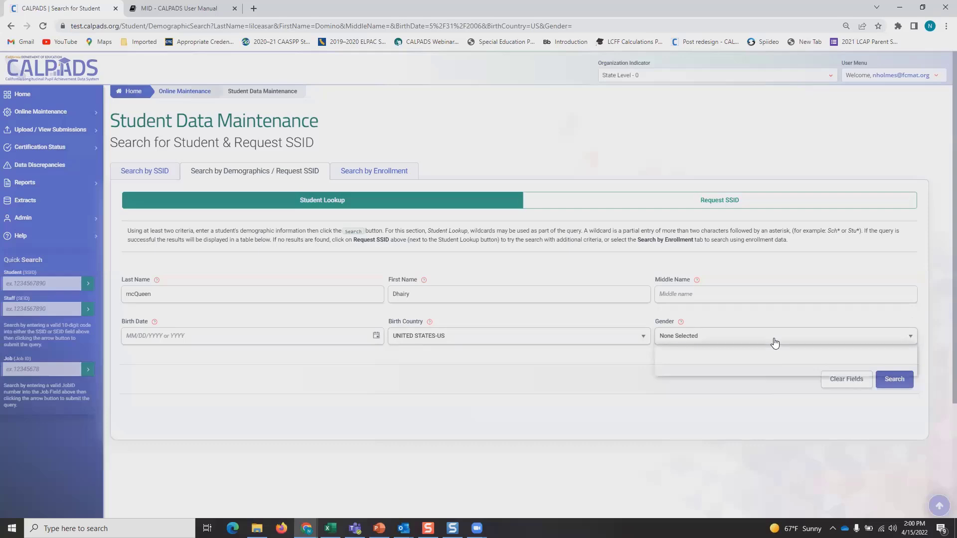
pyautogui.click(699, 356)
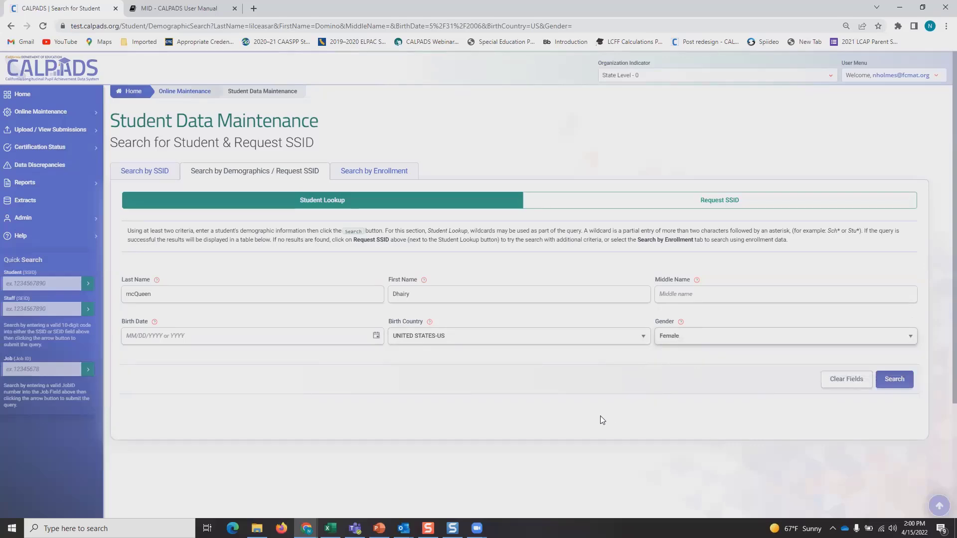
pyautogui.click(881, 381)
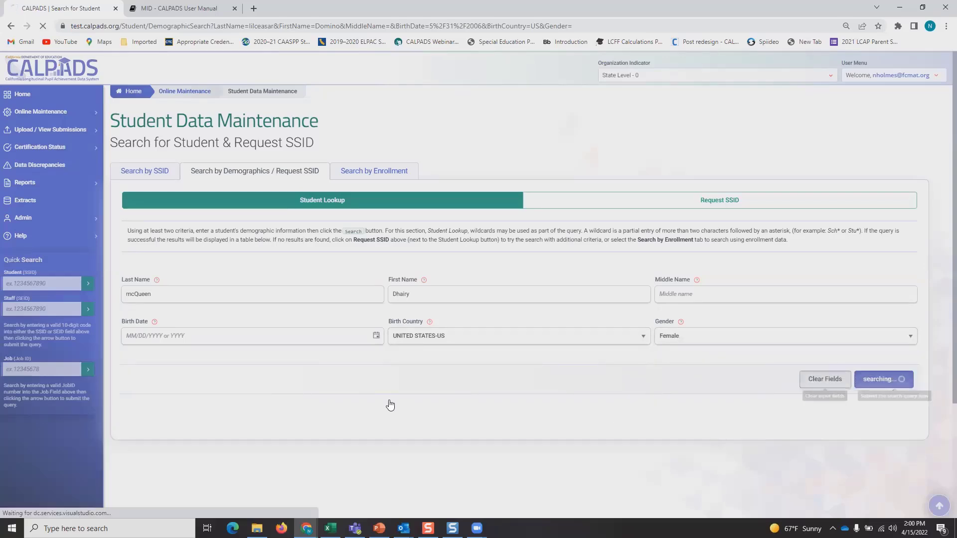
# Open the matching student from the Results table and expand the Demographics section.
pyautogui.scroll(-1, 249, 324)
pyautogui.scroll(-1, 250, 324)
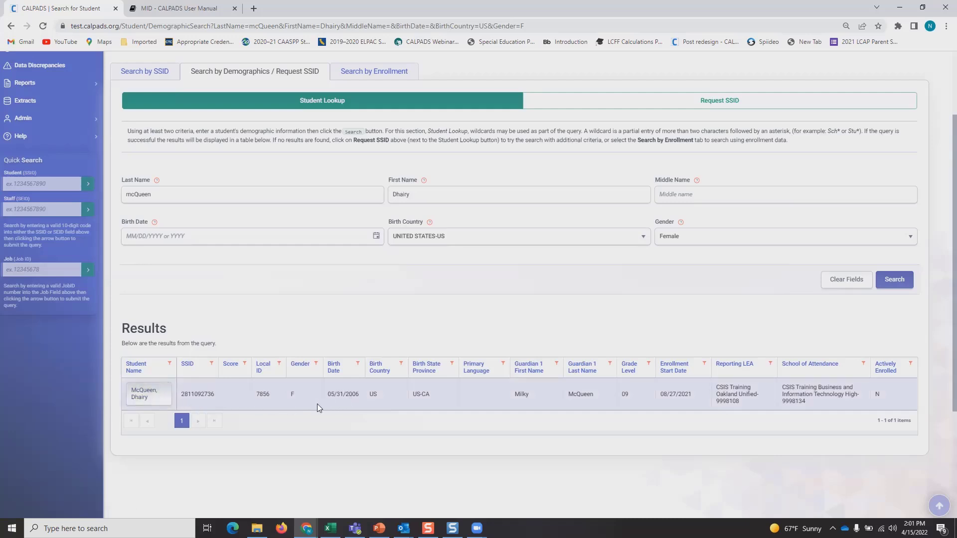
pyautogui.click(145, 402)
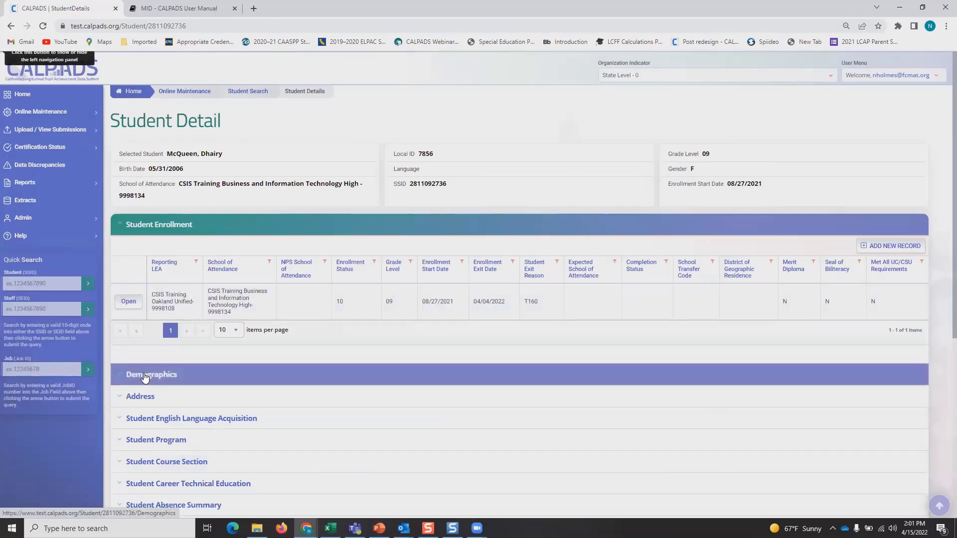
pyautogui.click(154, 378)
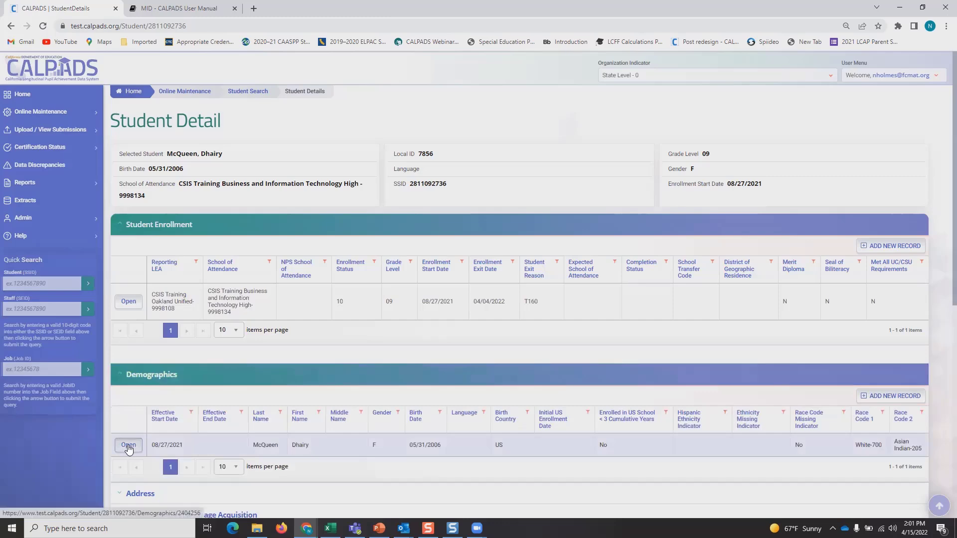
# Review the demographics record fields in the Student Information dialog, then close it.
pyautogui.click(128, 445)
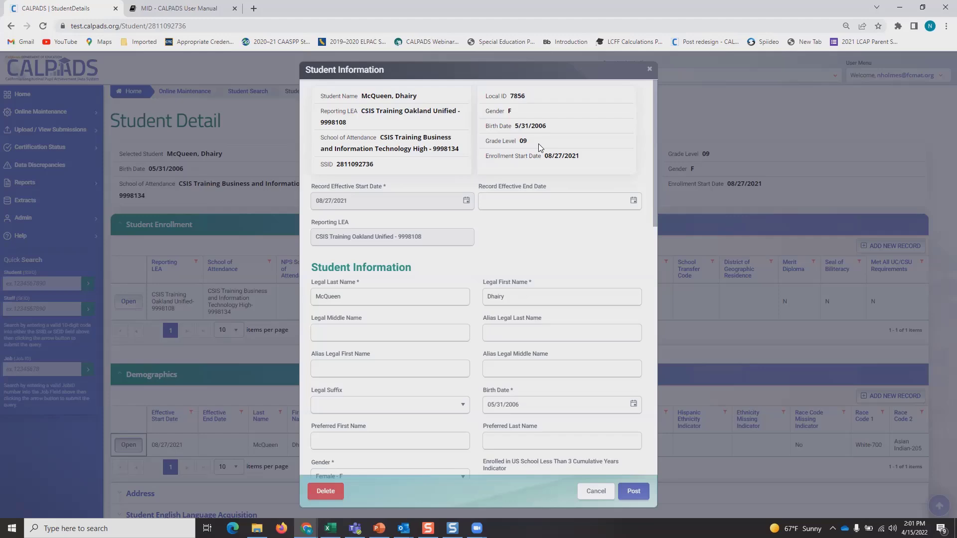
pyautogui.scroll(-8, 533, 175)
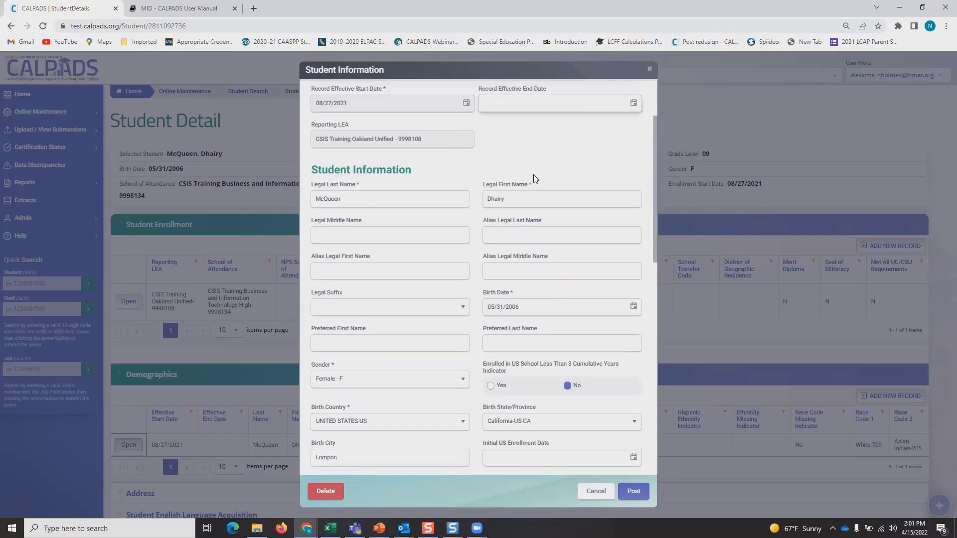
pyautogui.scroll(-2, 532, 175)
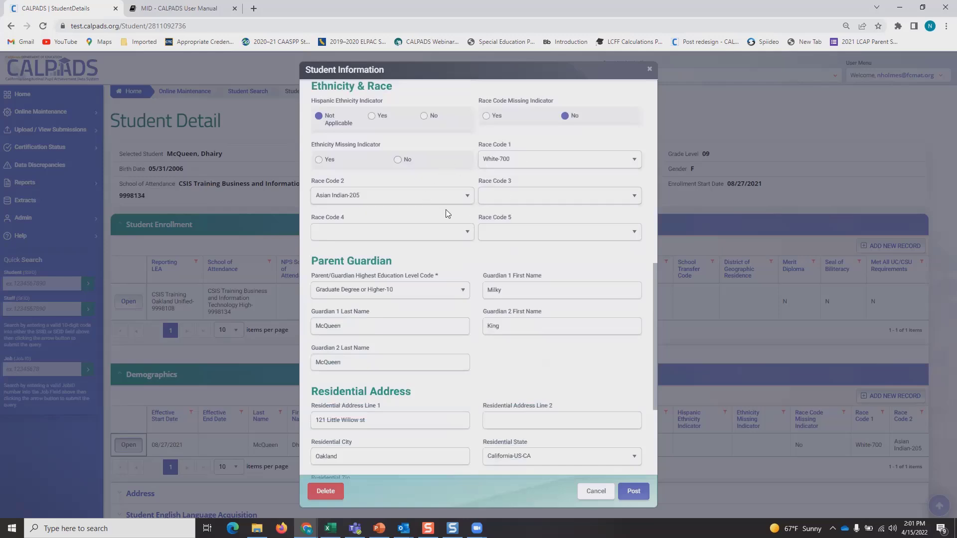
pyautogui.scroll(-2, 449, 209)
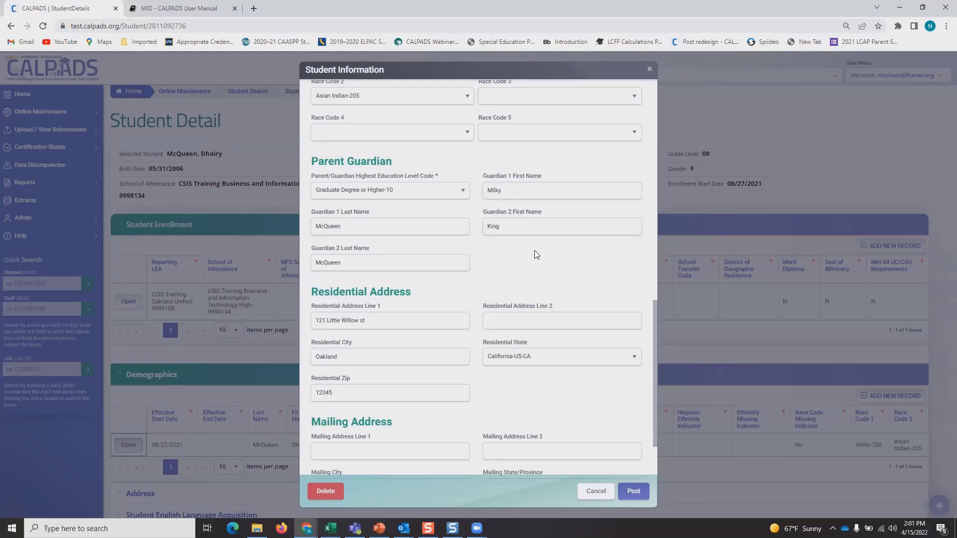
pyautogui.scroll(-2, 441, 336)
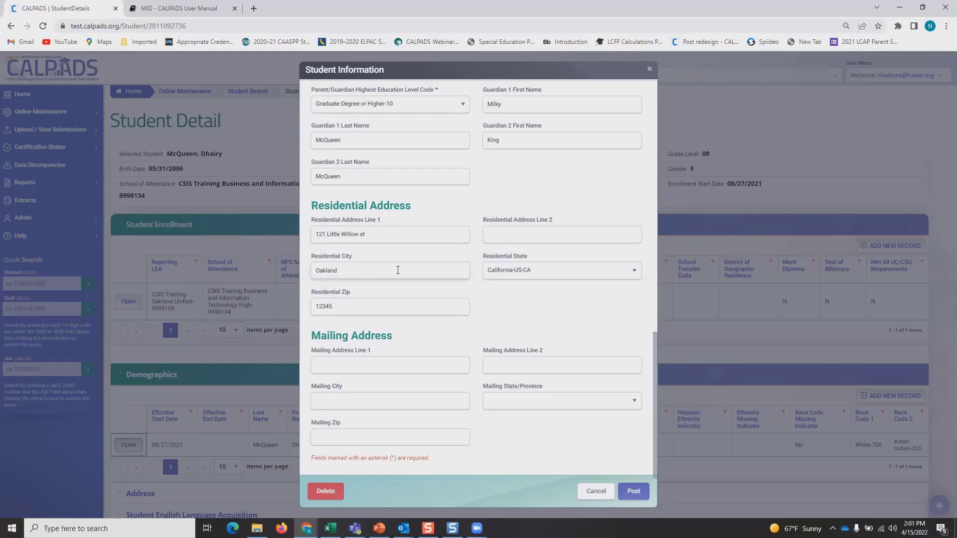
pyautogui.scroll(9, 397, 270)
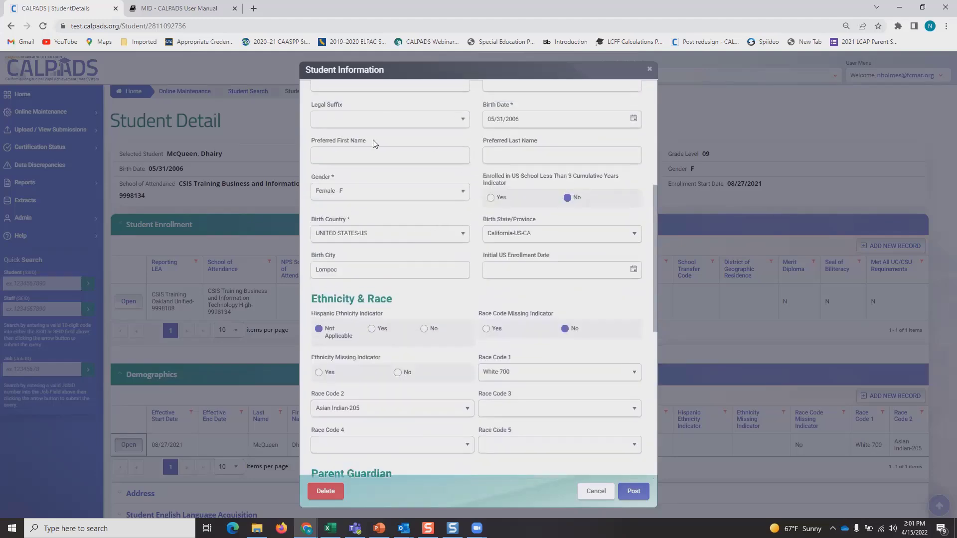
pyautogui.scroll(3, 373, 139)
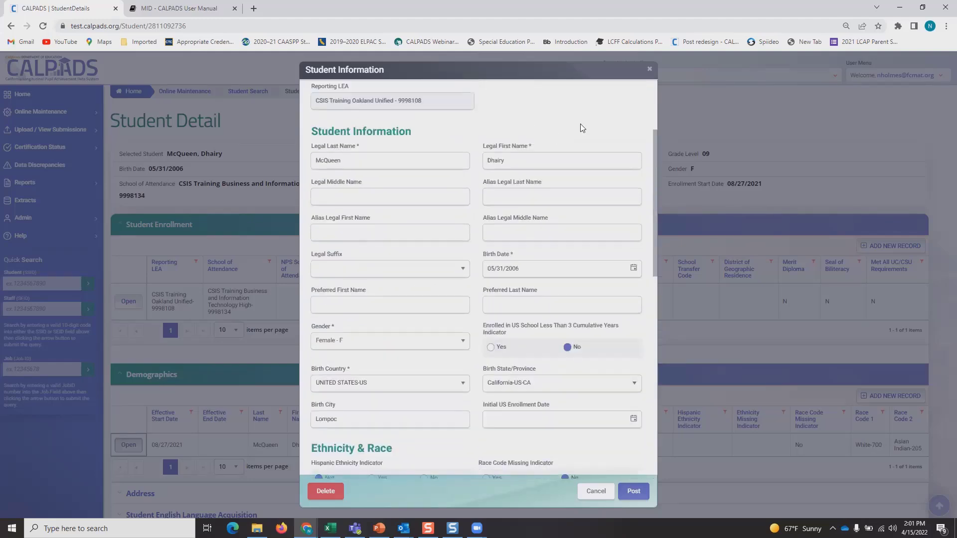
pyautogui.click(650, 69)
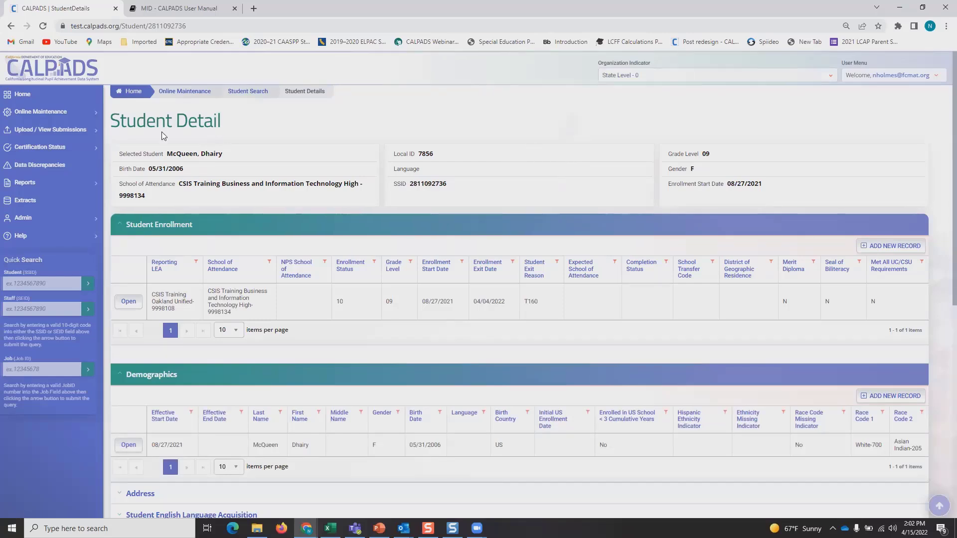
# Copy the student's SSID and switch back to the No MIds test file workbook.
pyautogui.scroll(-3, 202, 137)
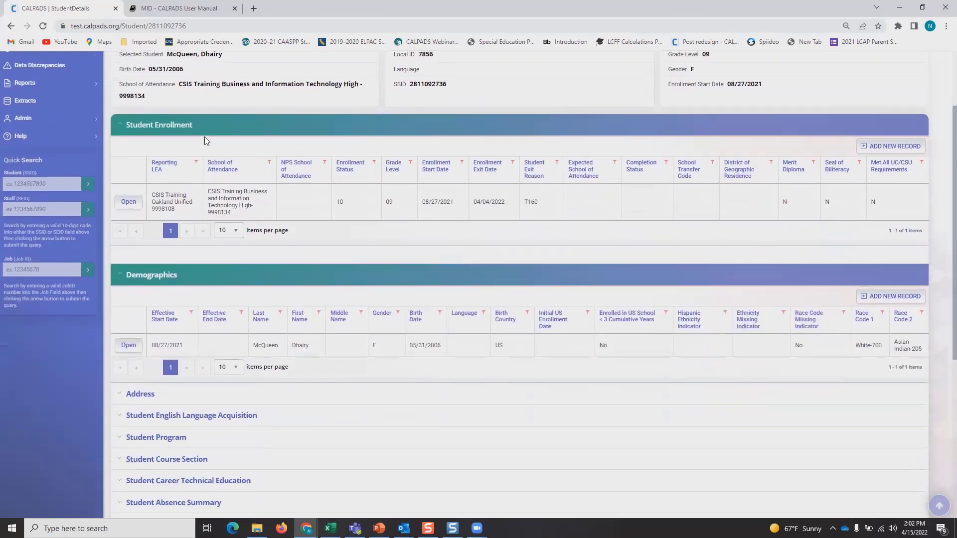
pyautogui.scroll(3, 204, 136)
pyautogui.doubleClick(432, 182)
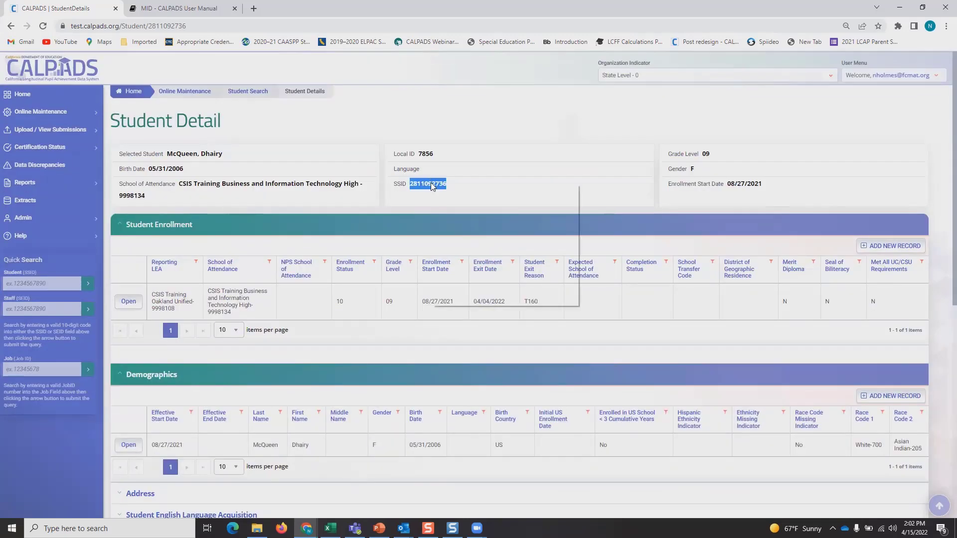
pyautogui.rightClick(431, 184)
pyautogui.click(466, 192)
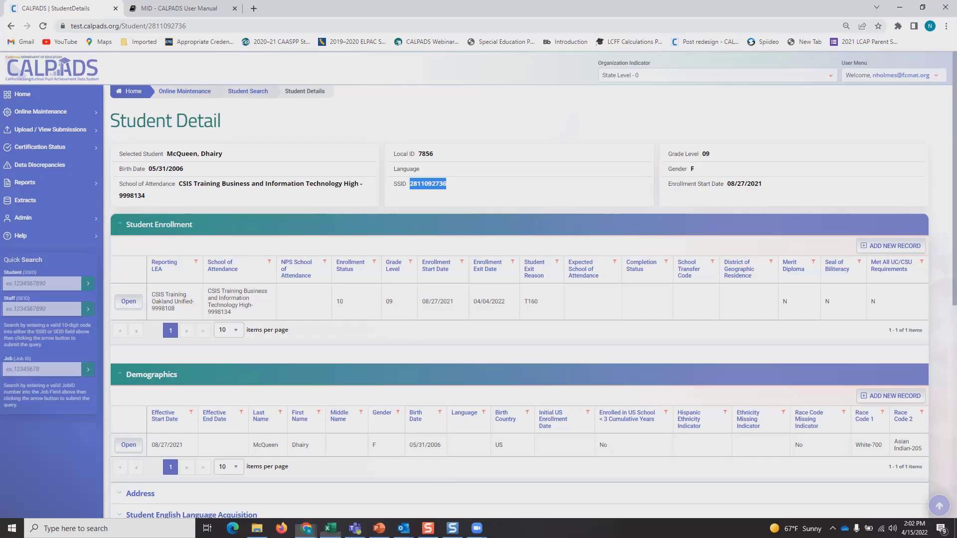
pyautogui.hotkey('alt', 'Tab')
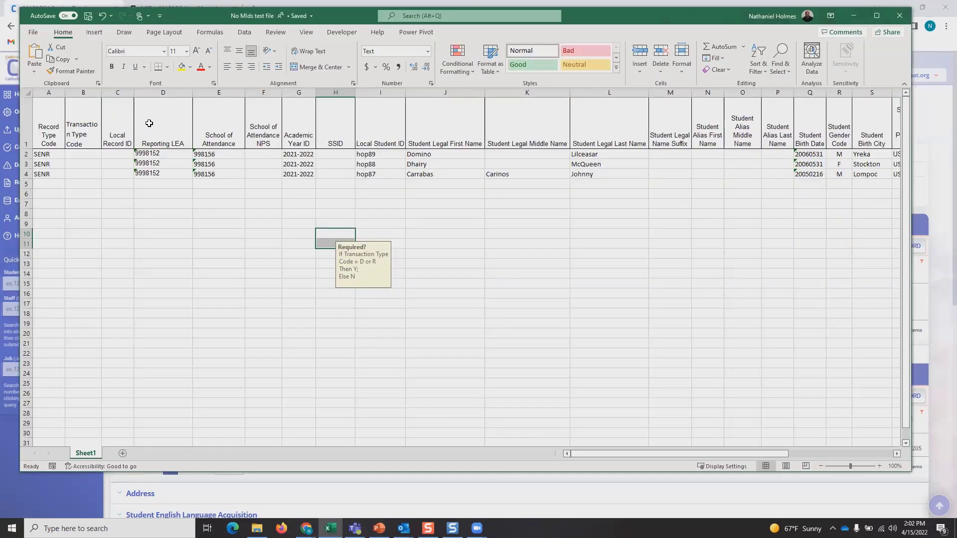
# Widen column H, paste the SSID into H3, then save and close the workbook.
pyautogui.moveTo(355, 93); pyautogui.dragTo(419, 92)
pyautogui.click(357, 164)
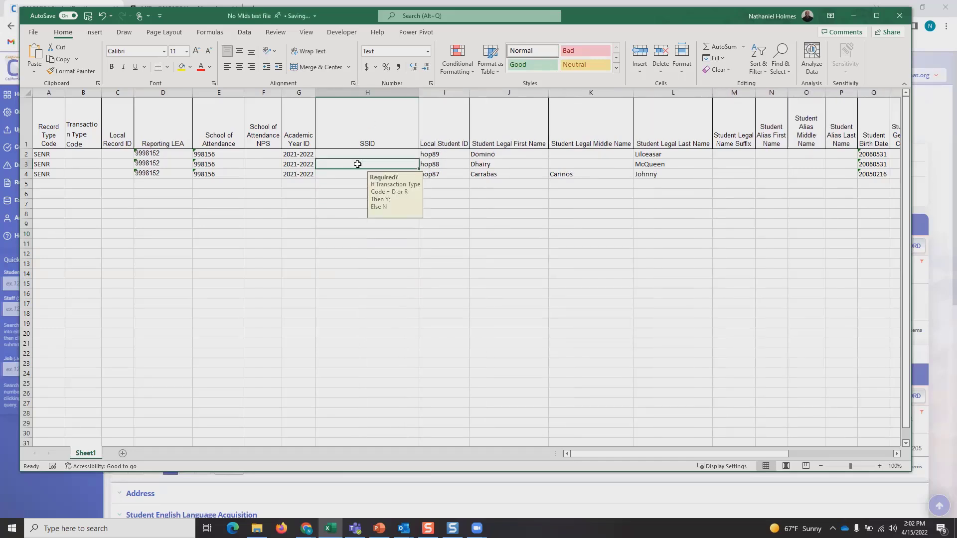
pyautogui.rightClick(357, 164)
pyautogui.click(385, 215)
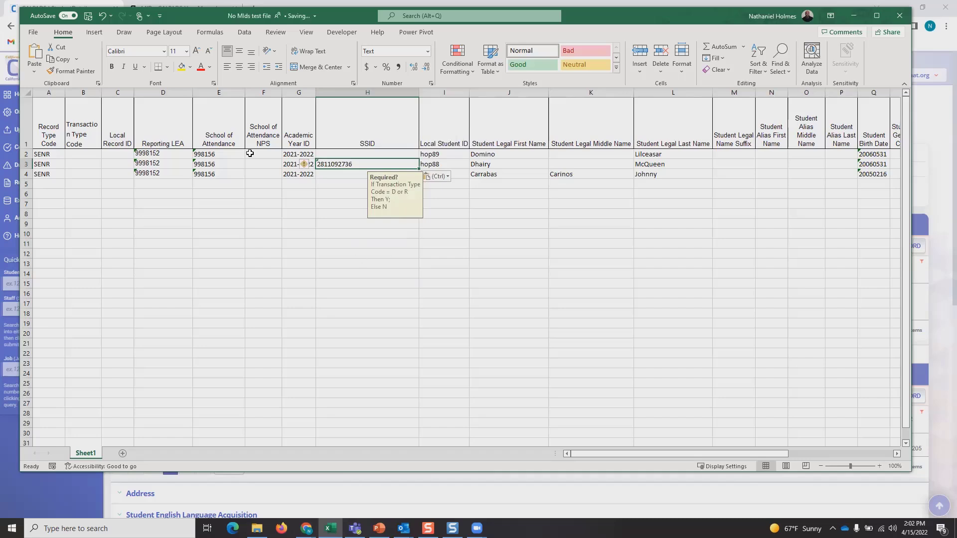
pyautogui.click(89, 17)
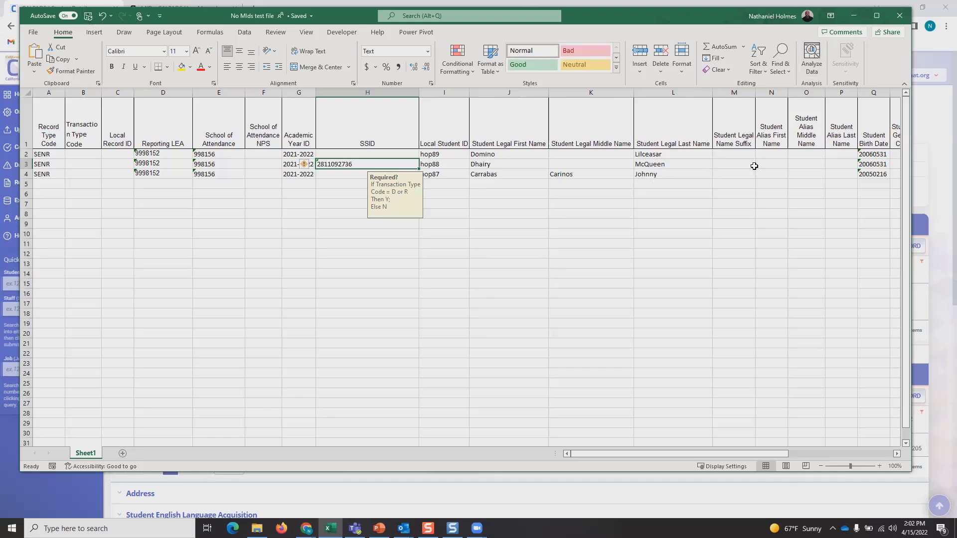
pyautogui.click(900, 17)
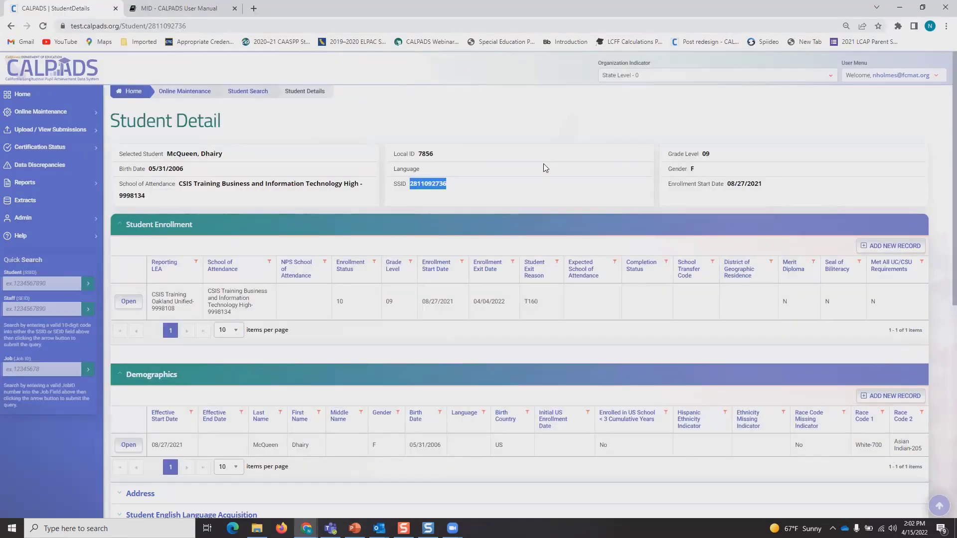
# Upload No MIds test file.xlsx via Upload / View Submissions > File Upload.
pyautogui.click(127, 93)
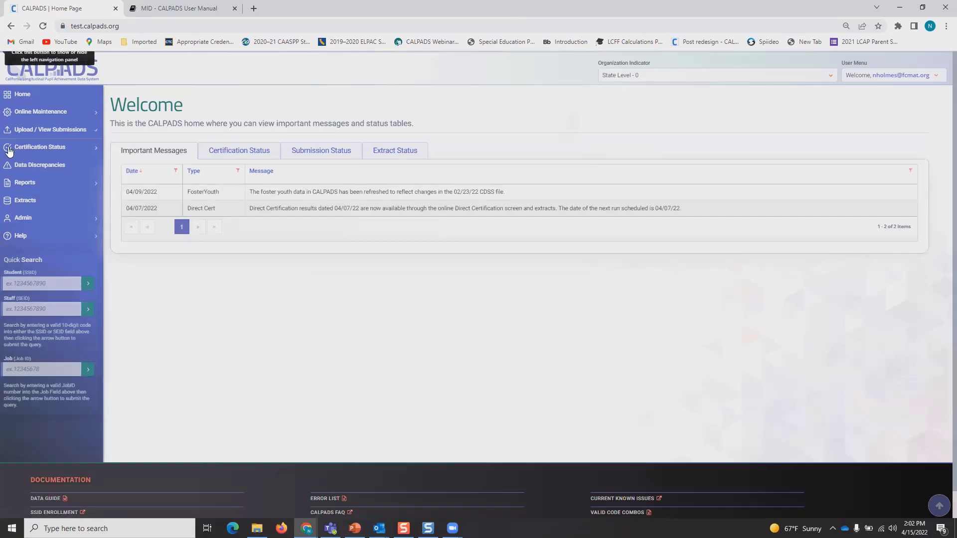
pyautogui.click(40, 130)
pyautogui.click(48, 145)
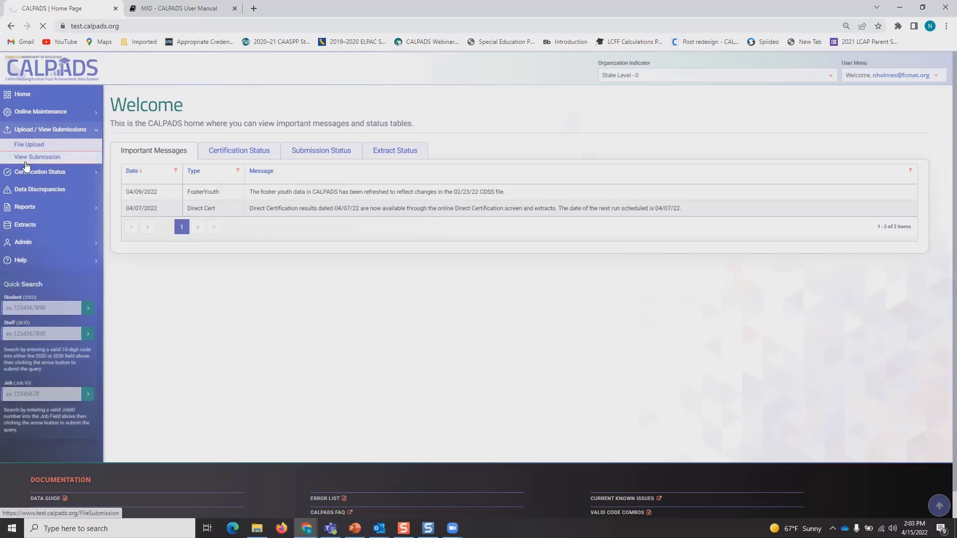
pyautogui.click(732, 182)
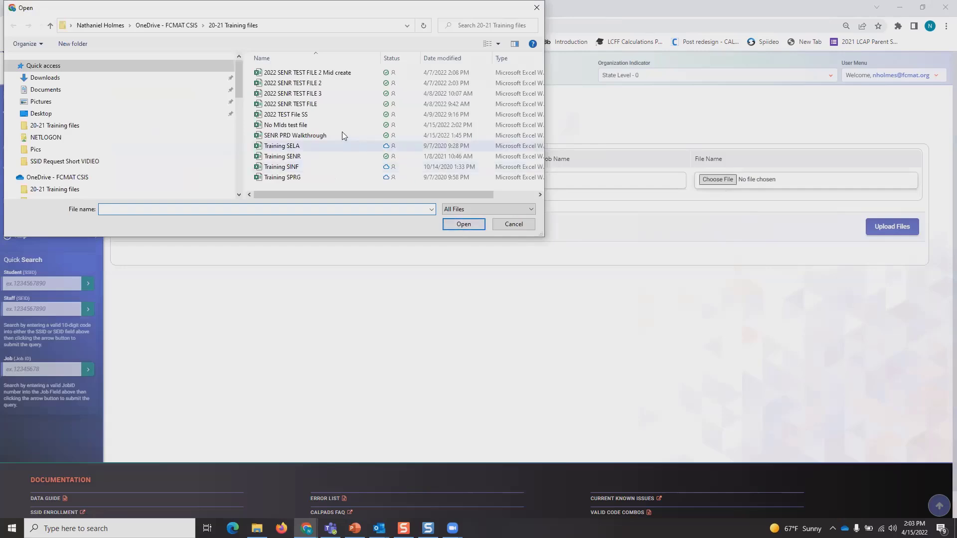
pyautogui.click(299, 128)
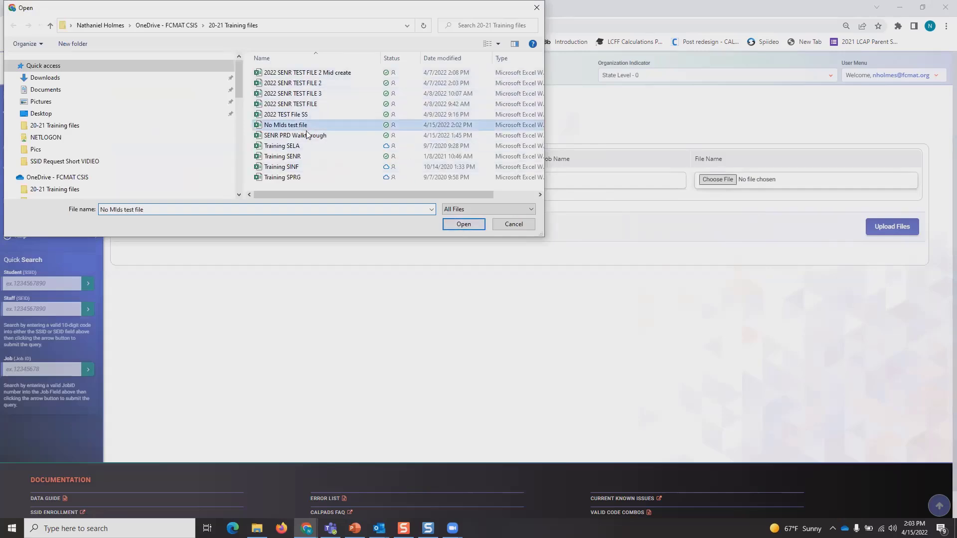
pyautogui.click(460, 224)
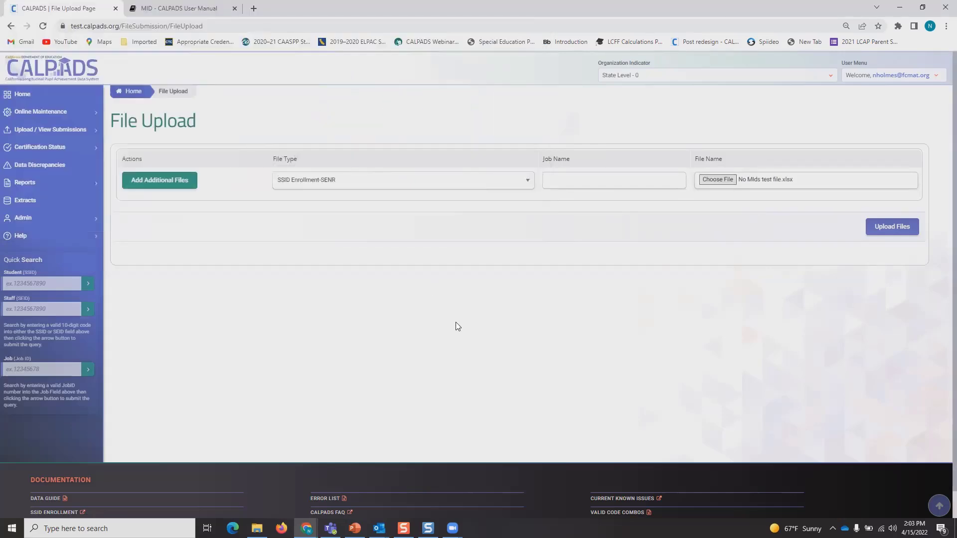
pyautogui.click(885, 233)
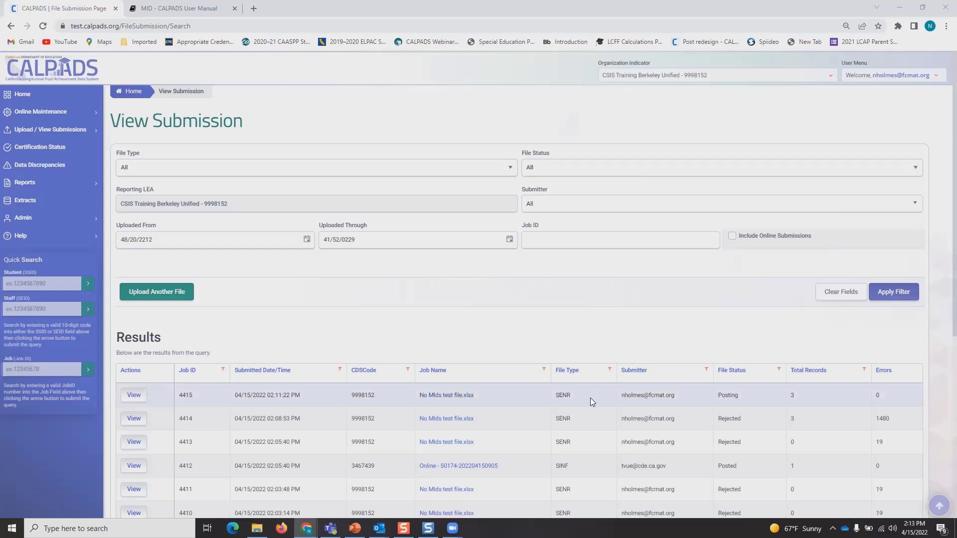
# View submission job 4415's details: Posted, 3 records, no errors.
pyautogui.scroll(-2, 624, 309)
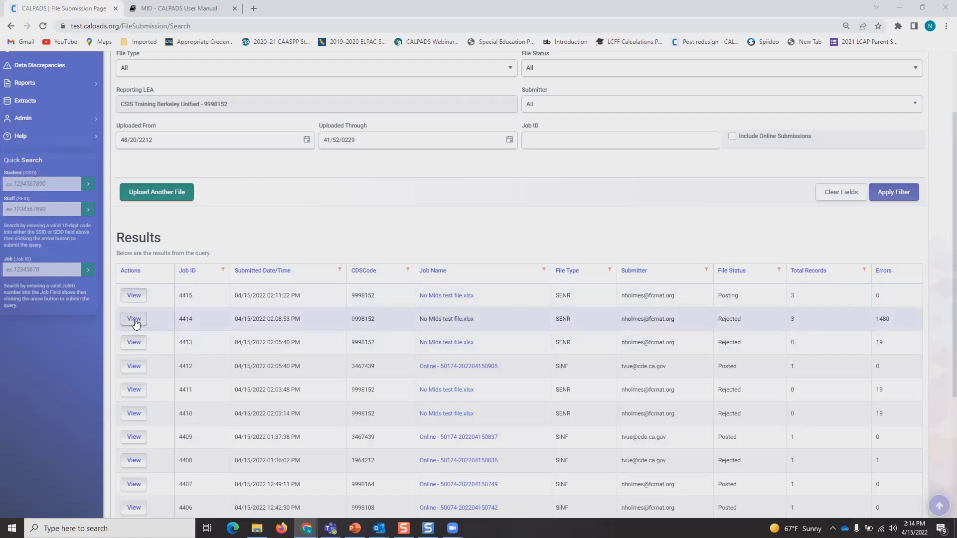
pyautogui.click(139, 300)
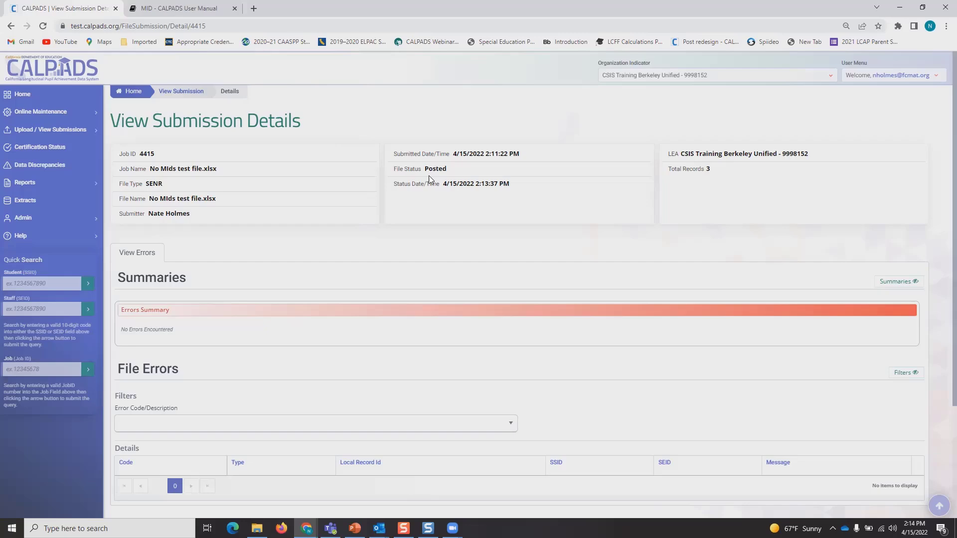
# Go to Extracts from the left navigation to list the completed SSID extracts.
pyautogui.scroll(-3, 394, 199)
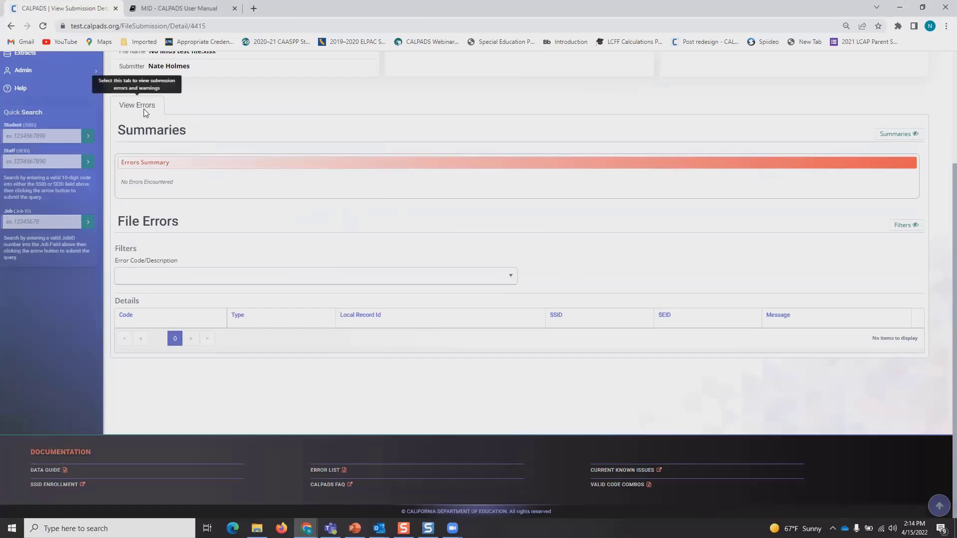
pyautogui.scroll(2, 179, 113)
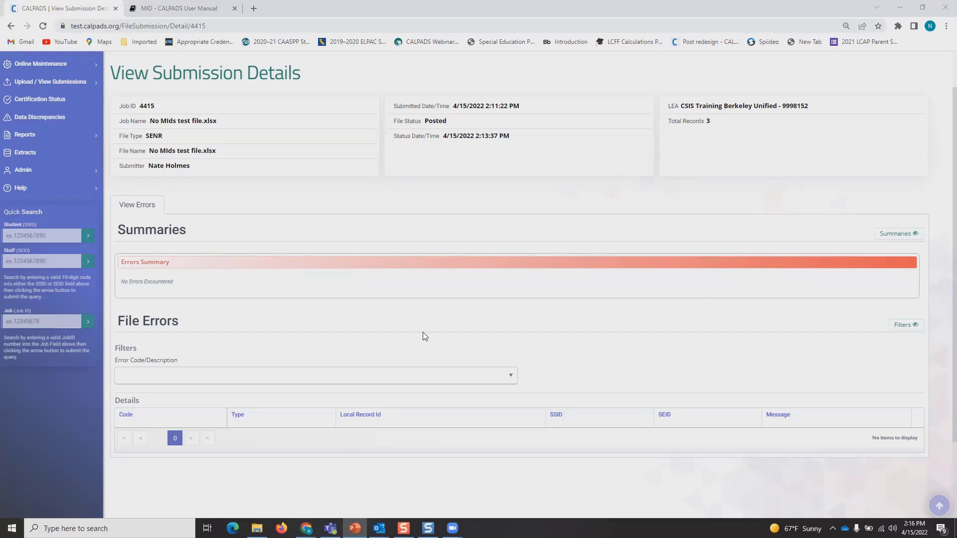
pyautogui.scroll(1, 419, 297)
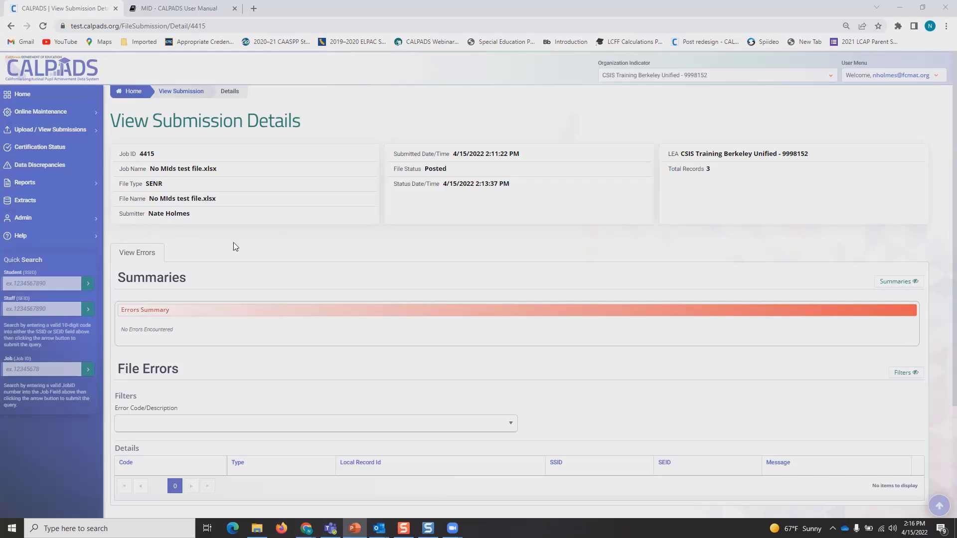
pyautogui.click(26, 203)
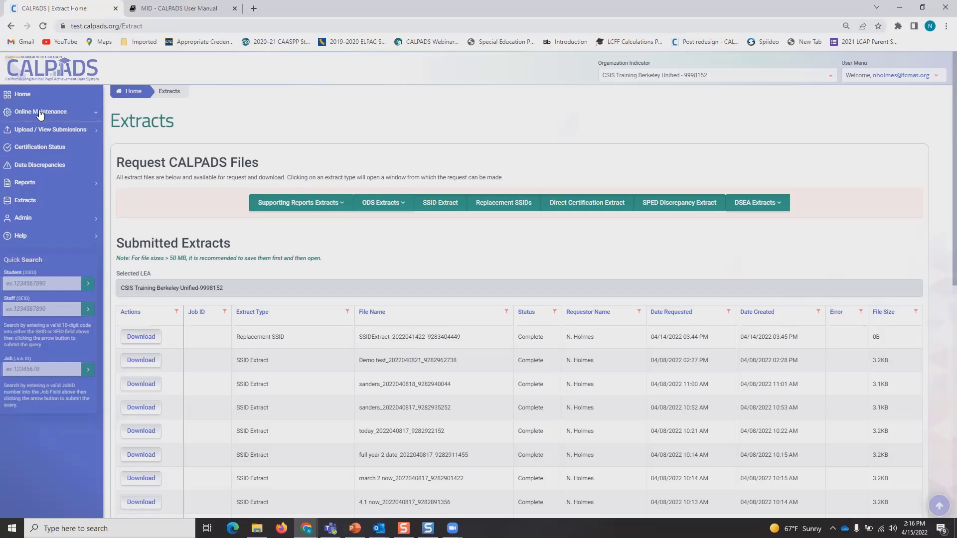
# Go to the Search by Enrollment tab of the Online Maintenance student data search.
pyautogui.click(19, 113)
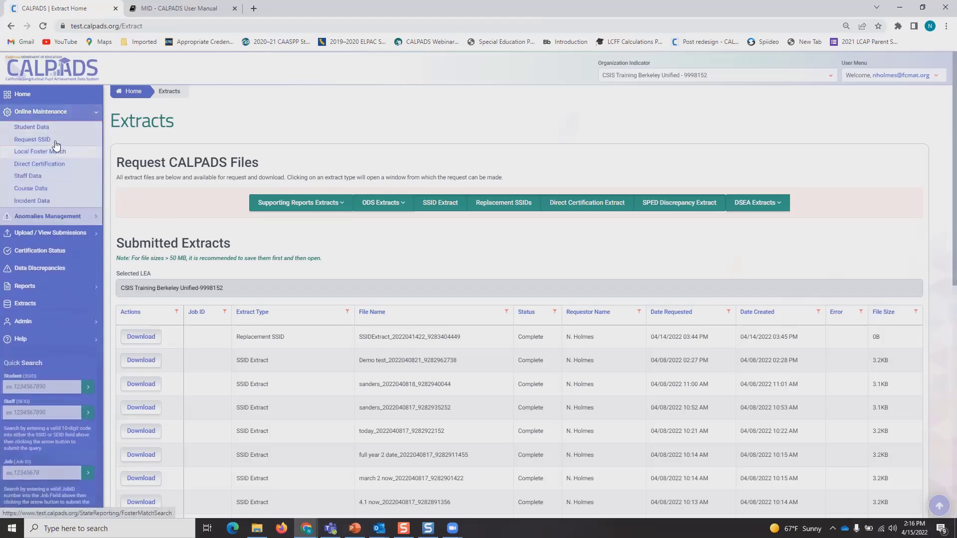
pyautogui.click(41, 129)
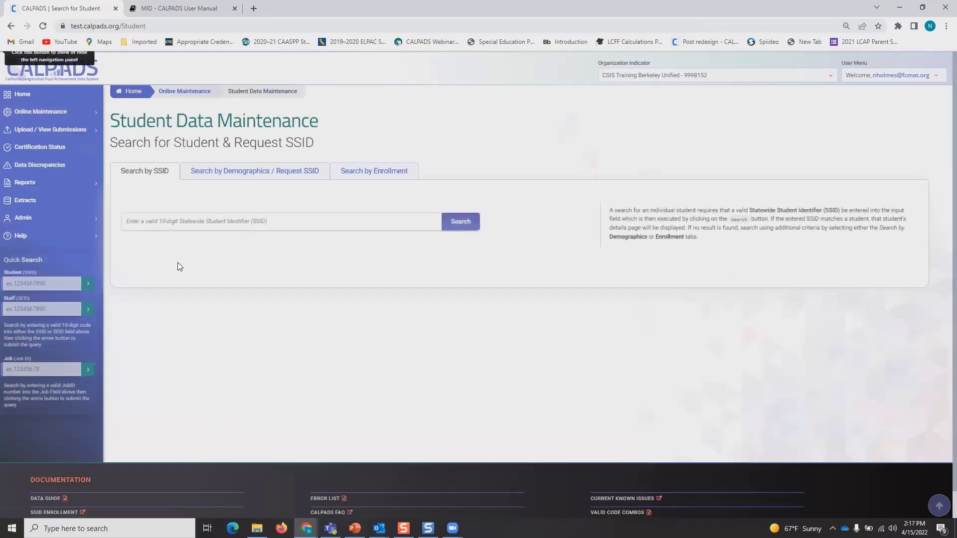
pyautogui.click(352, 170)
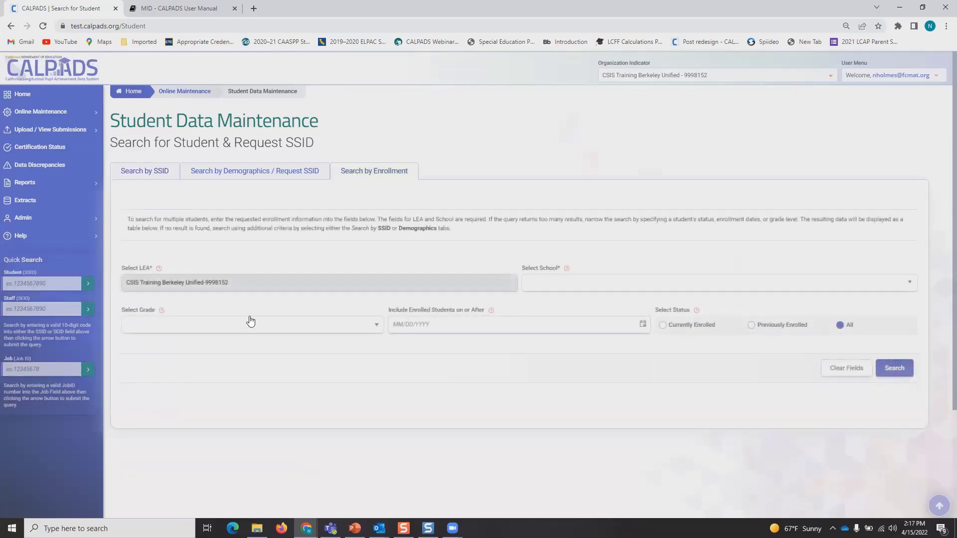
# Search currently enrolled CSIS Training Berkeley High students enrolled on or after 04/01/2022.
pyautogui.click(683, 283)
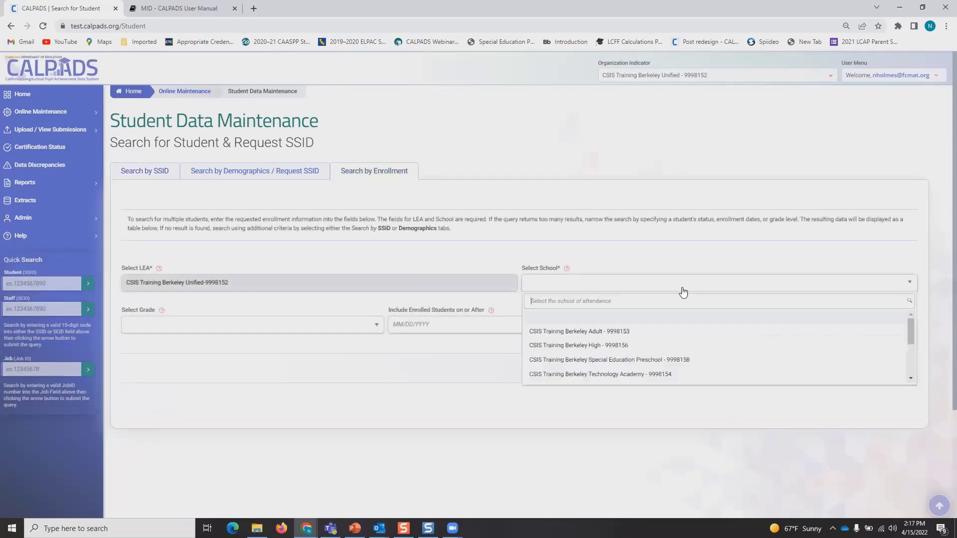
pyautogui.click(638, 346)
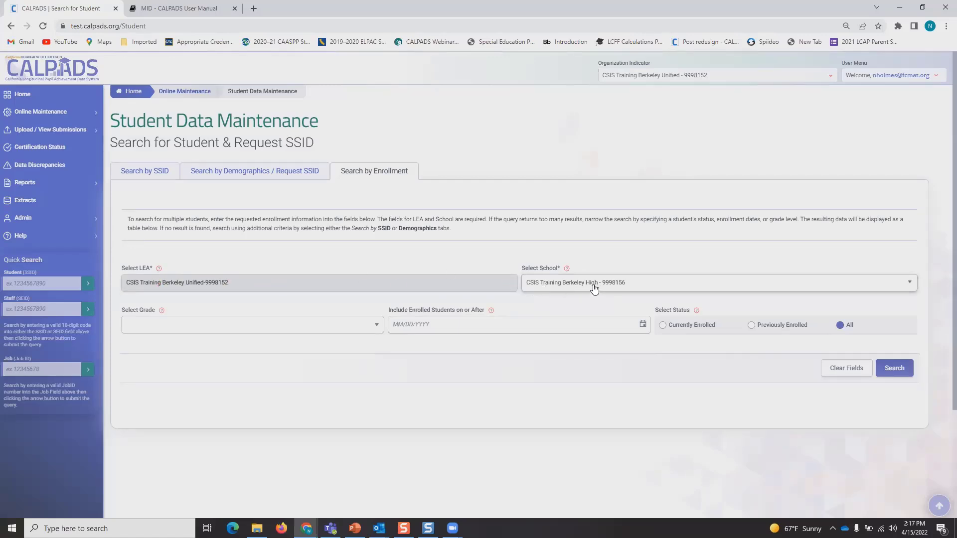
pyautogui.click(662, 332)
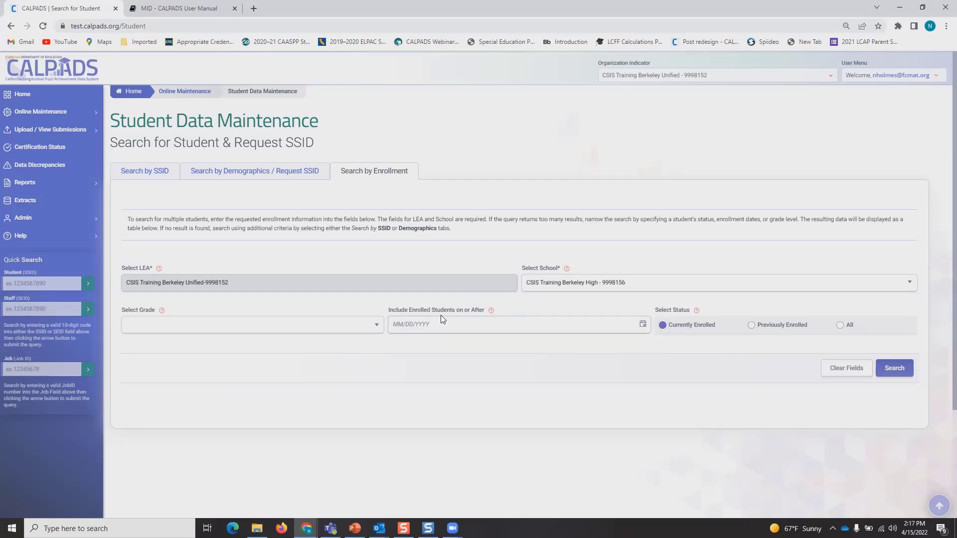
pyautogui.moveTo(492, 312)
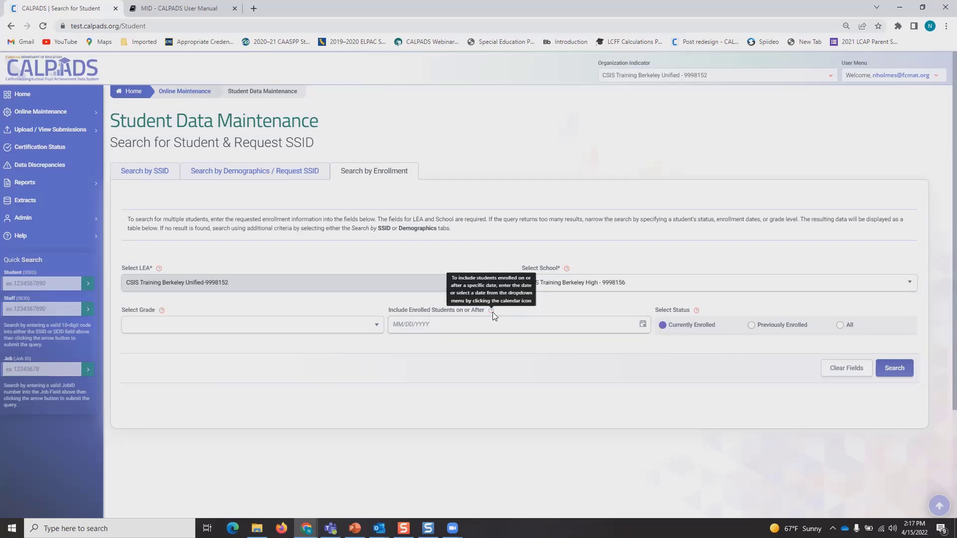
pyautogui.click(638, 331)
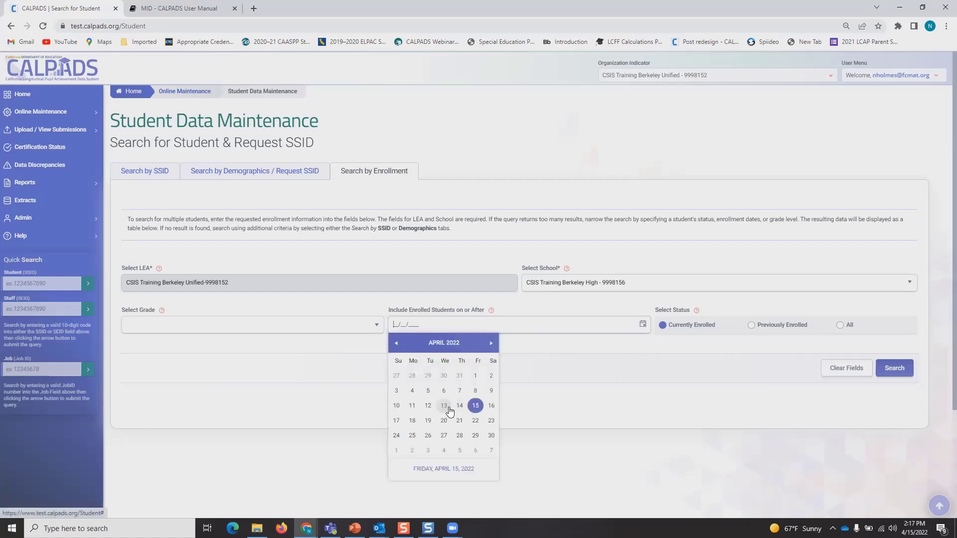
pyautogui.click(475, 379)
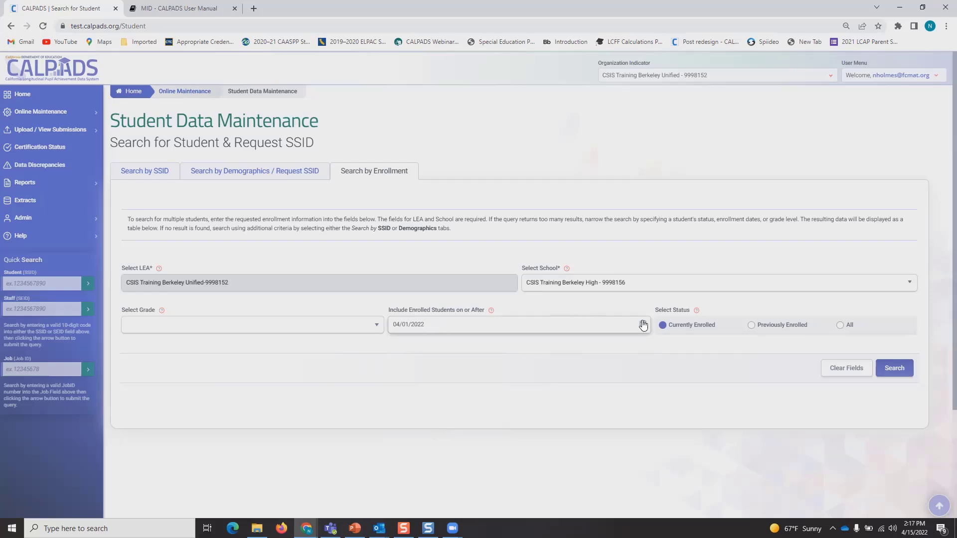
pyautogui.click(894, 367)
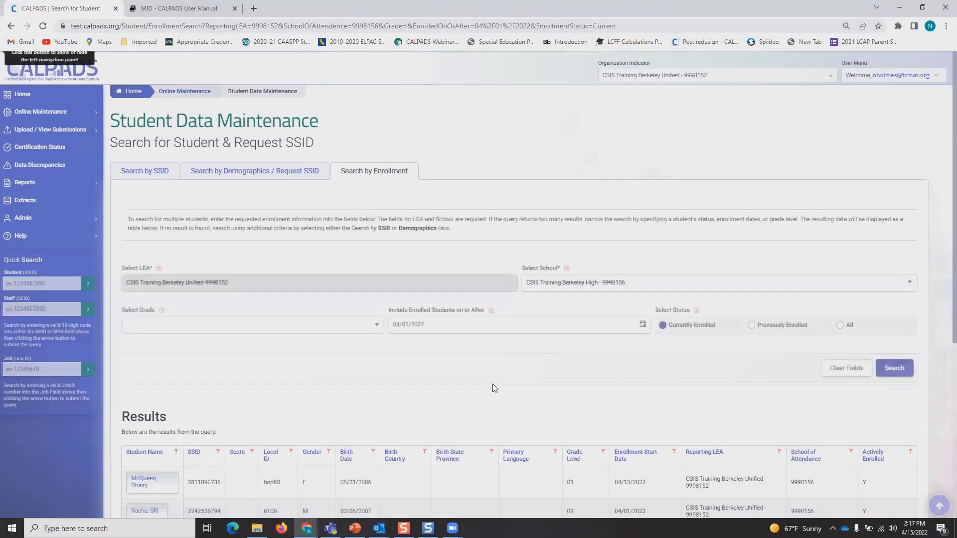
# Clear the 04/01/2022 on-or-after date and rerun the search, listing all 12 students.
pyautogui.scroll(-4, 461, 382)
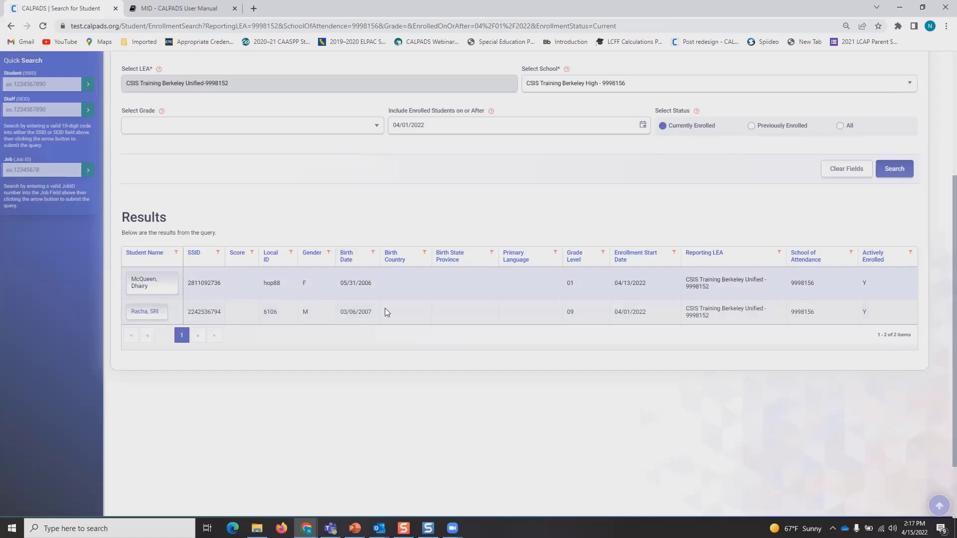
pyautogui.scroll(1, 634, 348)
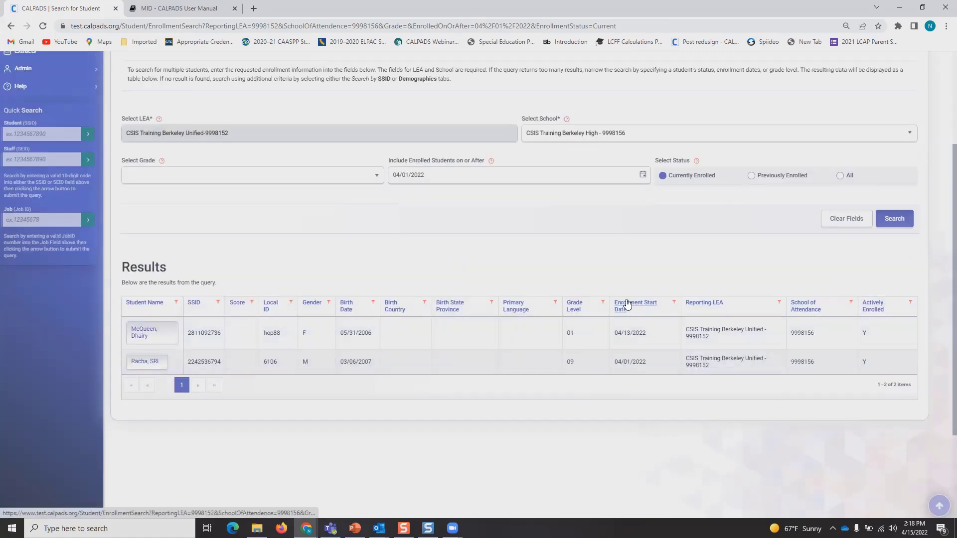
pyautogui.moveTo(460, 177); pyautogui.dragTo(438, 176)
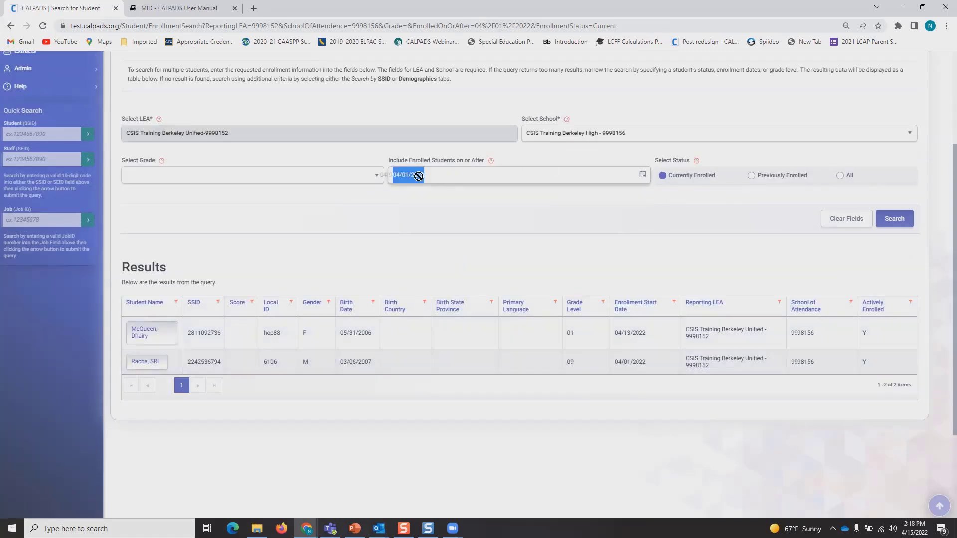
pyautogui.press('BackSpace')
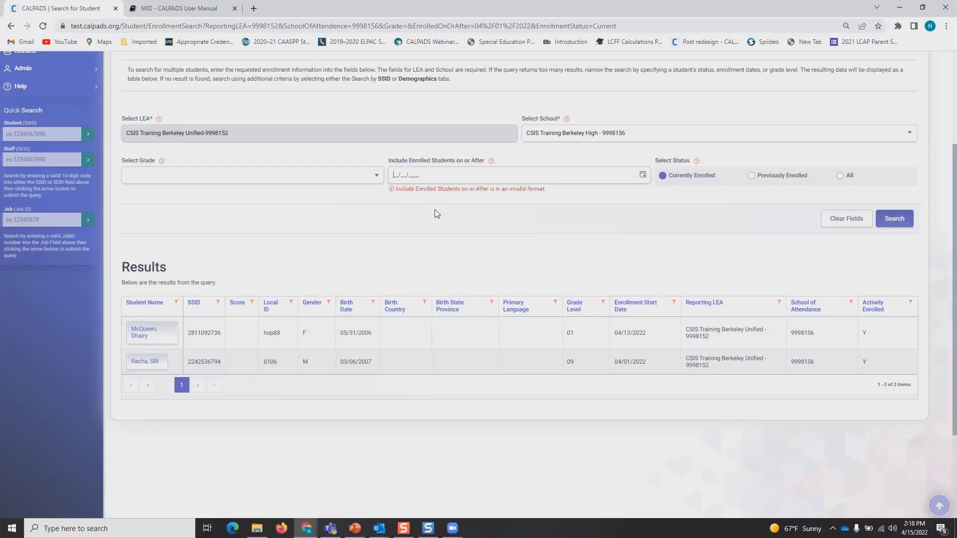
pyautogui.click(892, 218)
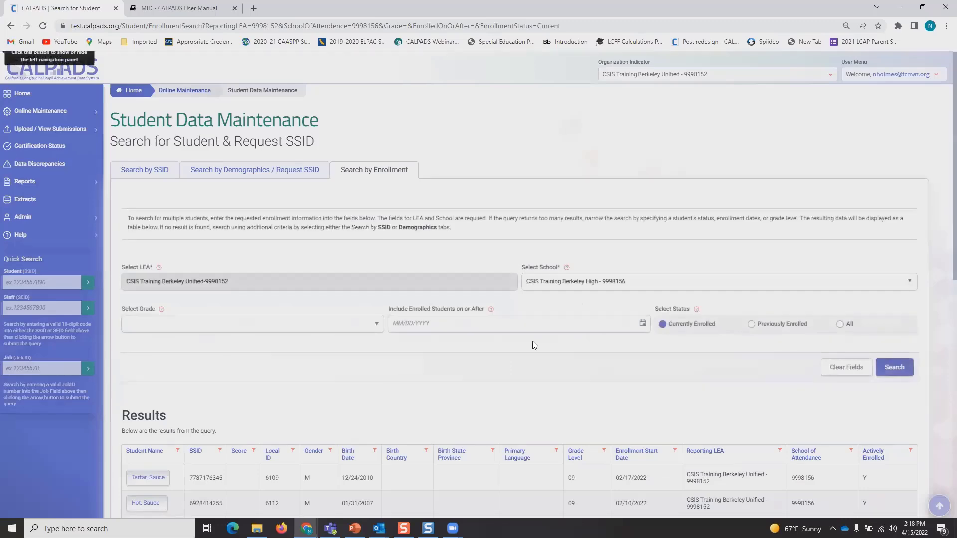
# Sort results by Enrollment Start Date ascending, then descending, then back to unsorted.
pyautogui.scroll(-2, 463, 297)
pyautogui.scroll(-2, 463, 301)
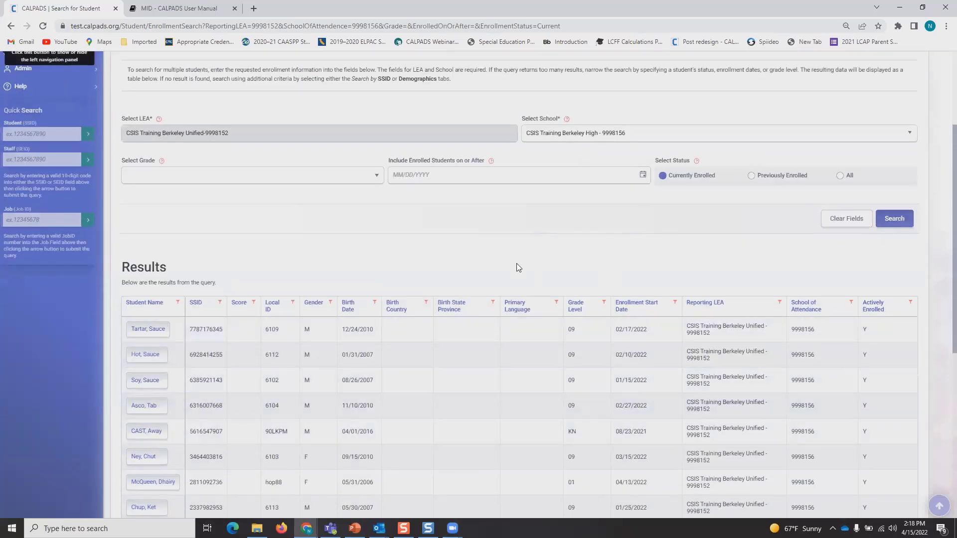
pyautogui.scroll(-3, 516, 268)
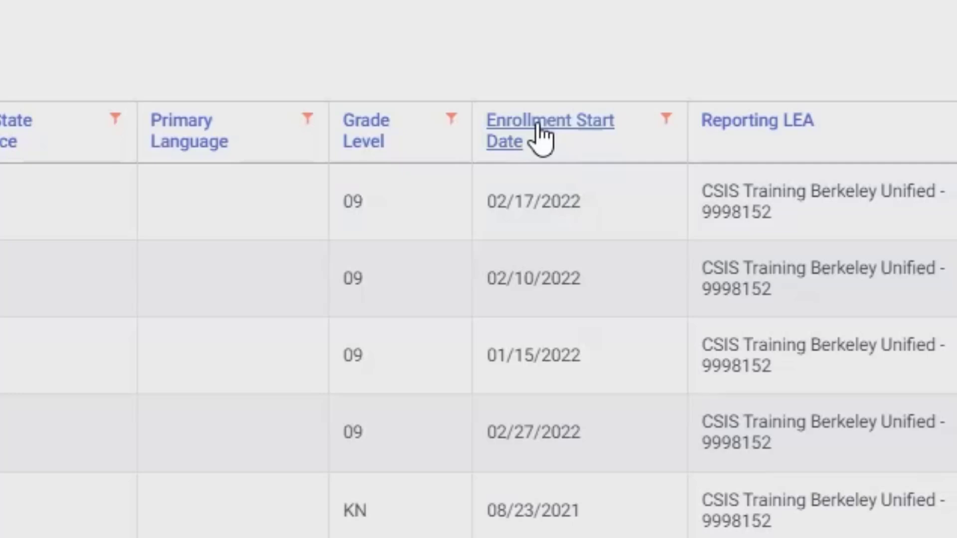
pyautogui.click(540, 137)
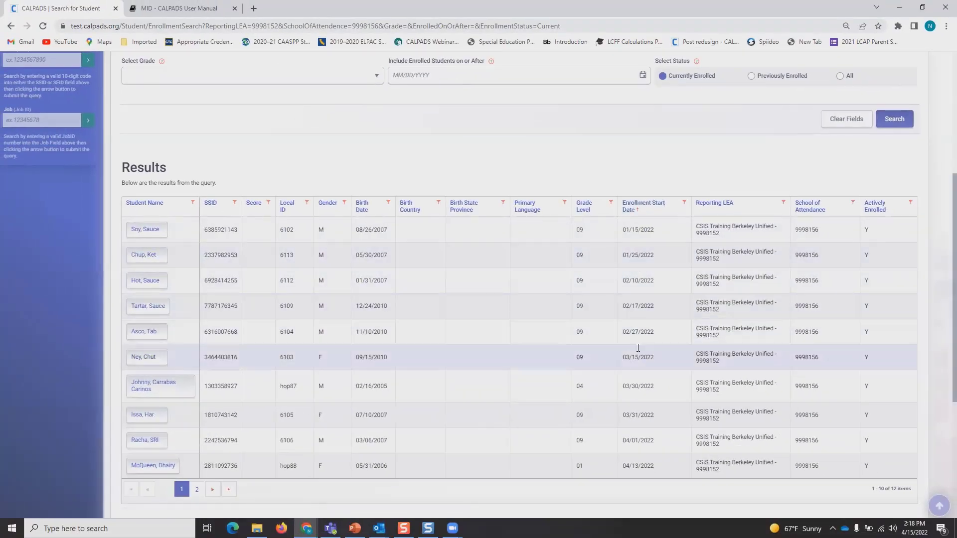
pyautogui.click(627, 207)
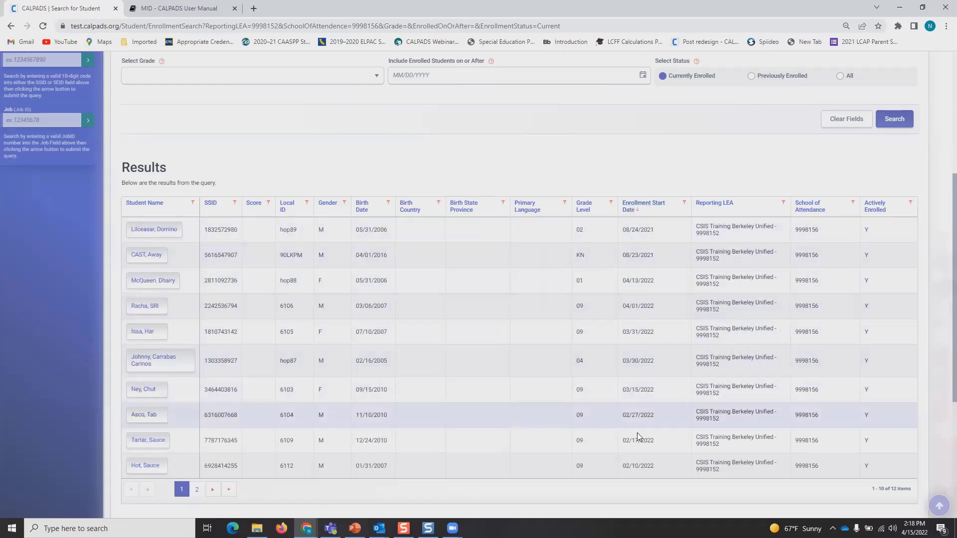
pyautogui.click(633, 205)
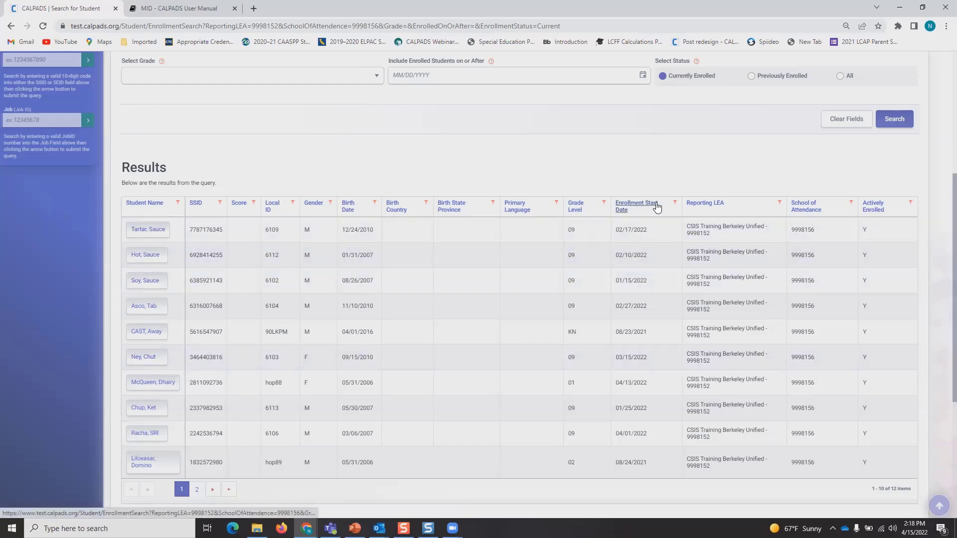
# Filter Enrollment Start Date to values starting with 04, leaving two April 2022 students.
pyautogui.click(675, 202)
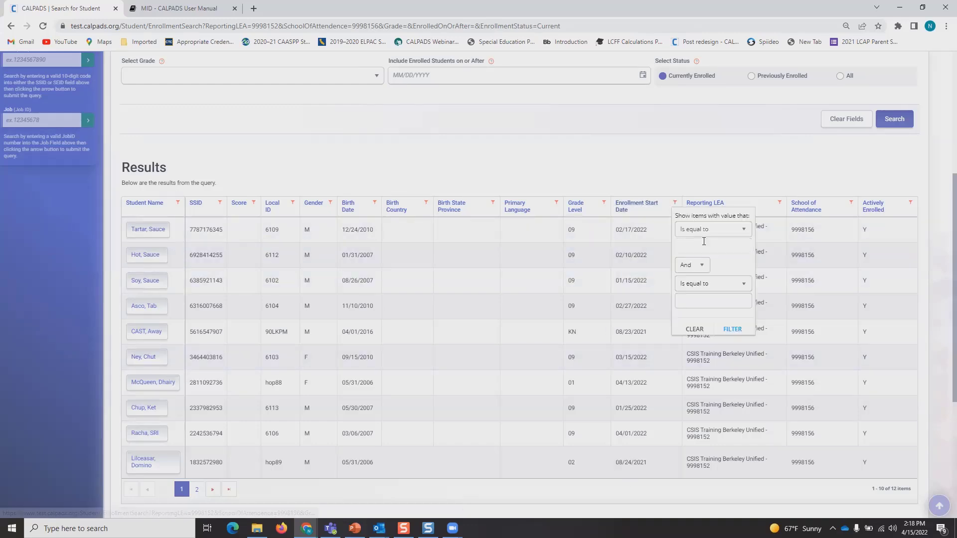
pyautogui.click(711, 229)
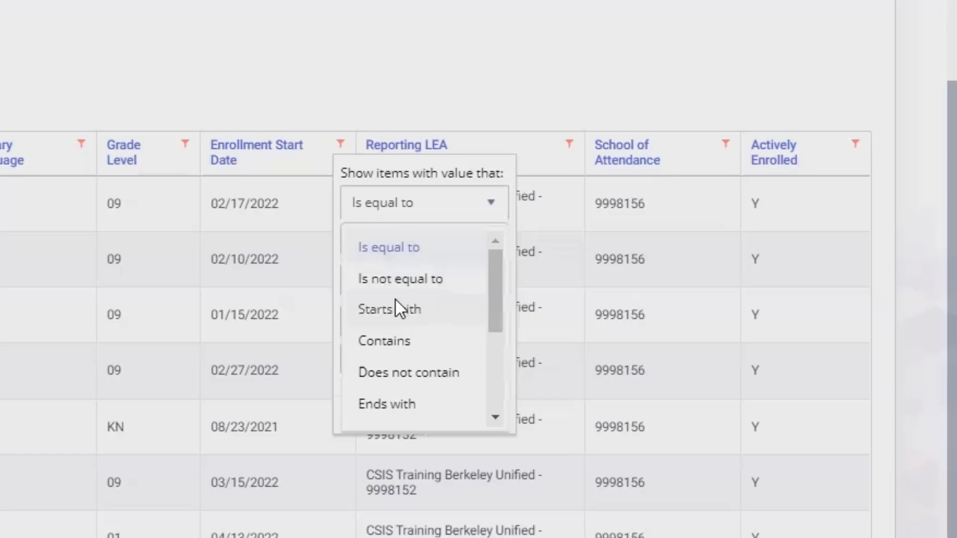
pyautogui.click(442, 309)
pyautogui.click(406, 235)
pyautogui.write('04')
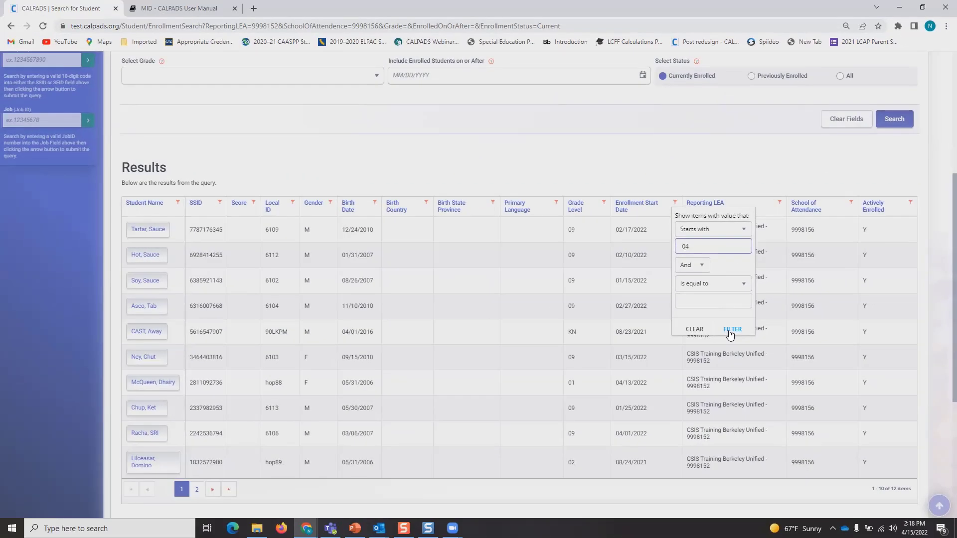
pyautogui.click(731, 330)
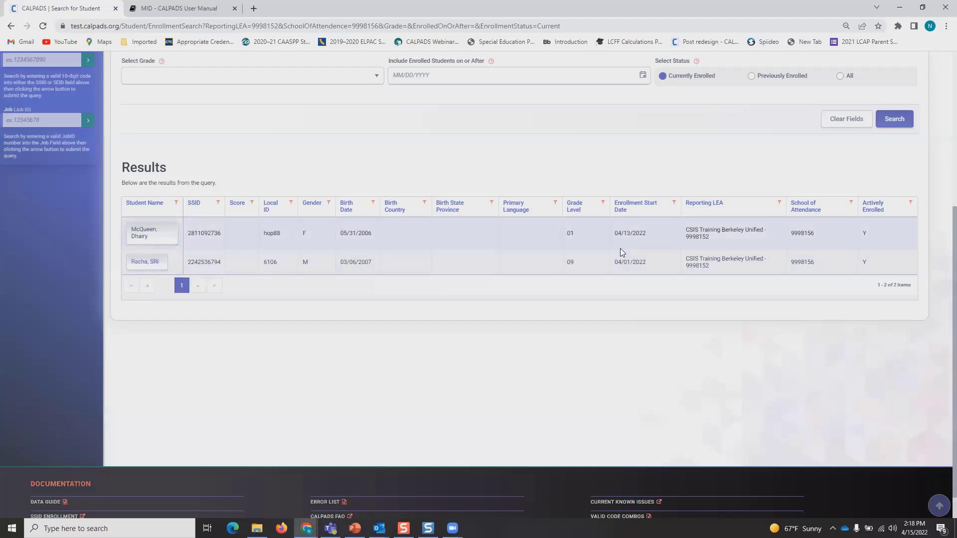
pyautogui.scroll(4, 636, 264)
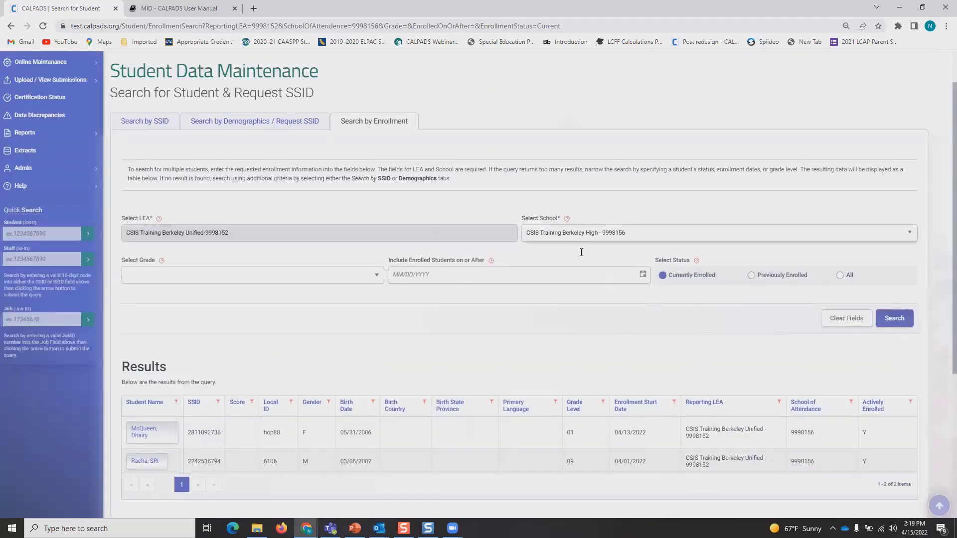
# Scroll through the filtered results, then go to the File Upload page.
pyautogui.scroll(-2, 581, 251)
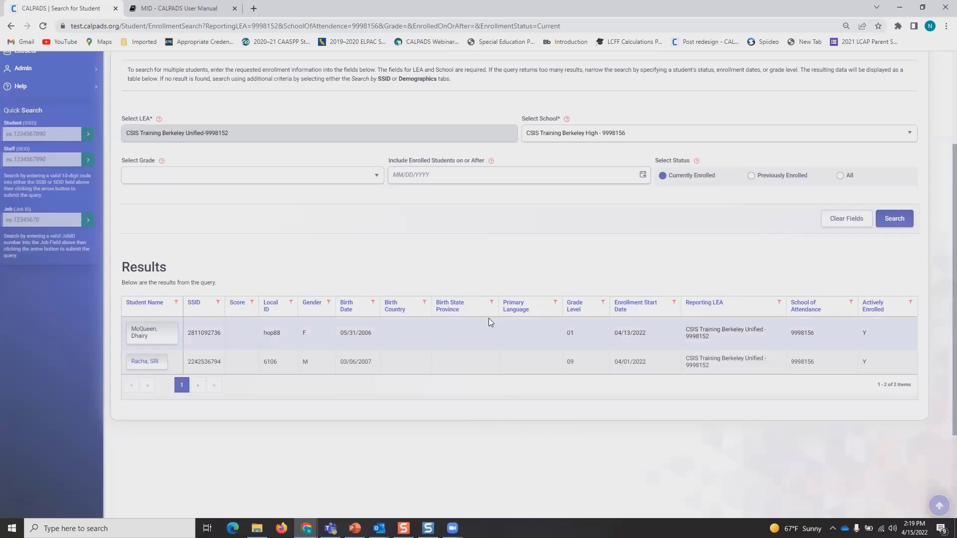
pyautogui.scroll(2, 489, 321)
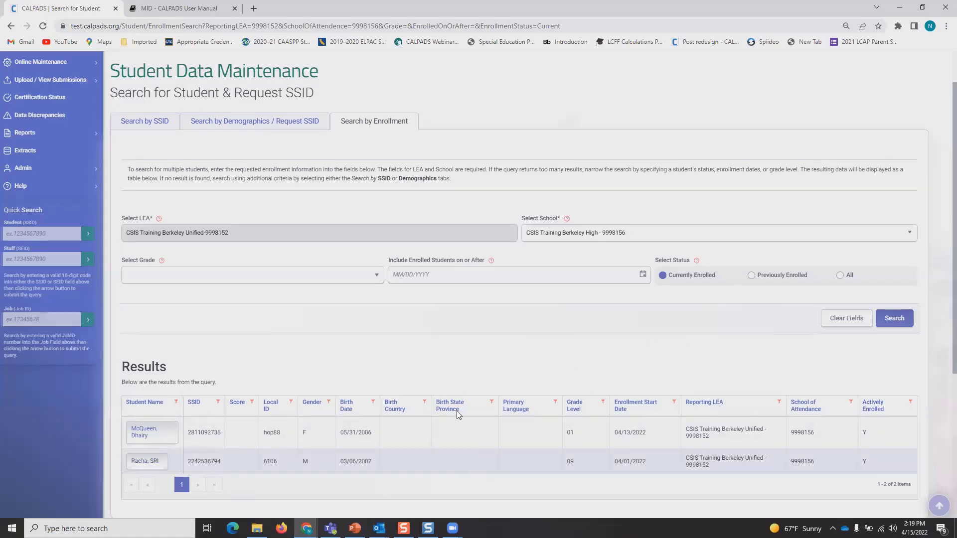
pyautogui.scroll(-1, 455, 449)
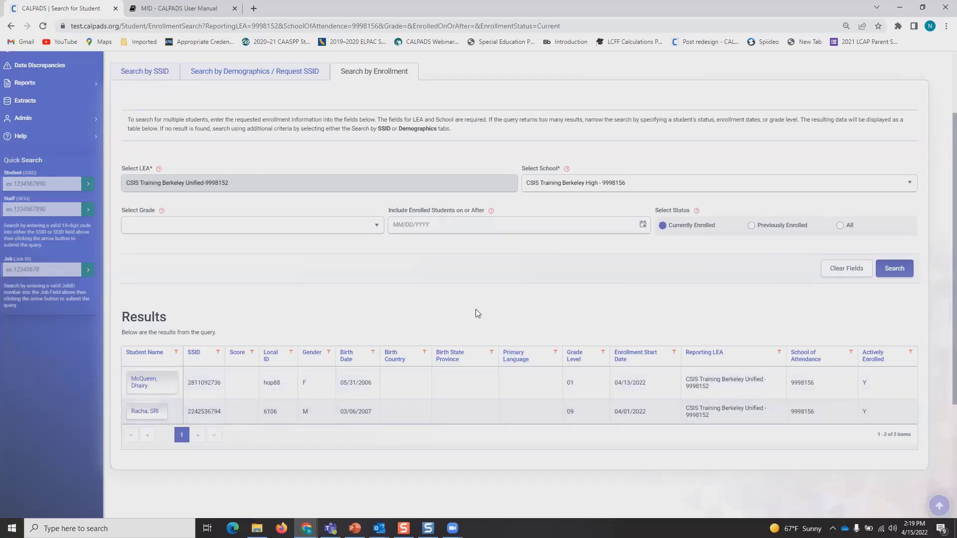
pyautogui.scroll(1, 549, 349)
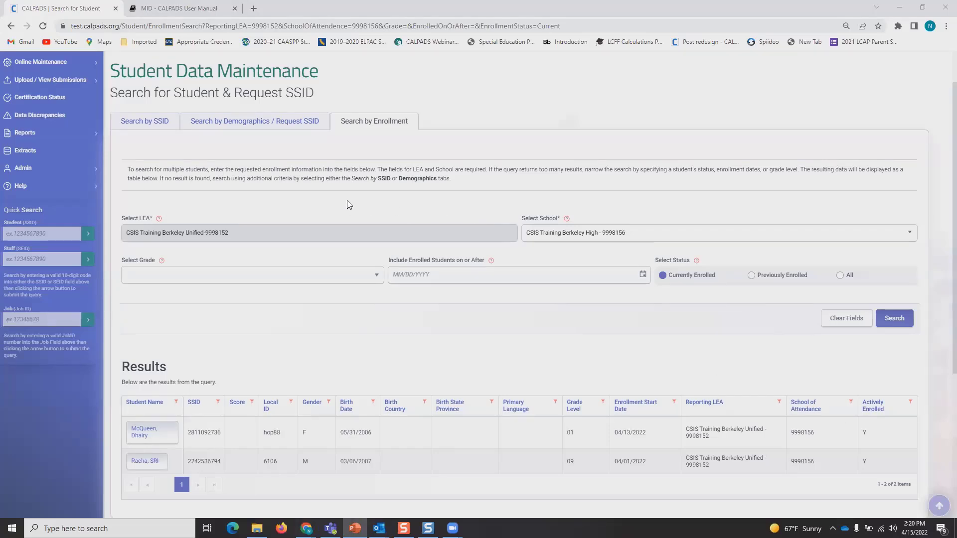
pyautogui.click(69, 82)
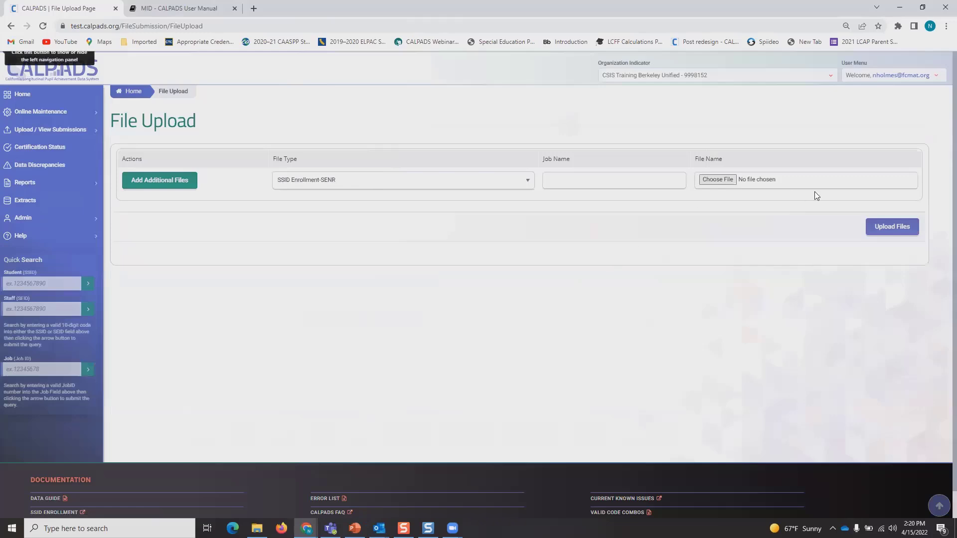
# Upload SENR PRD Walkthrough.xlsx as an SSID Enrollment-SENR submission.
pyautogui.click(718, 179)
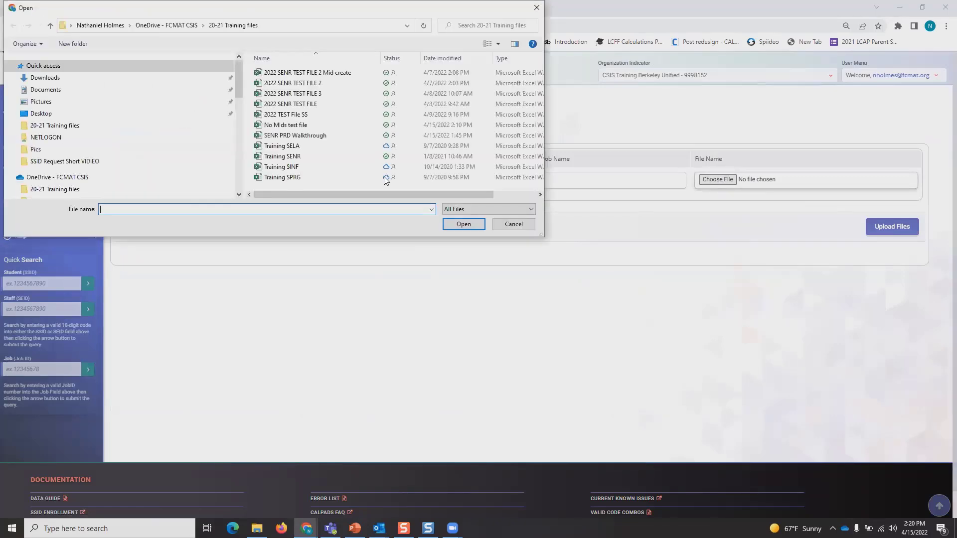
pyautogui.click(271, 137)
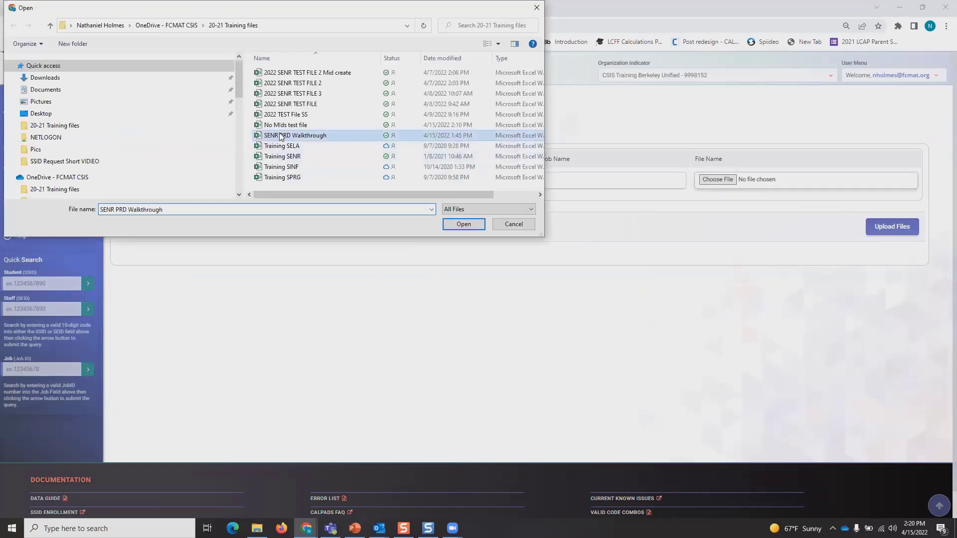
pyautogui.click(463, 224)
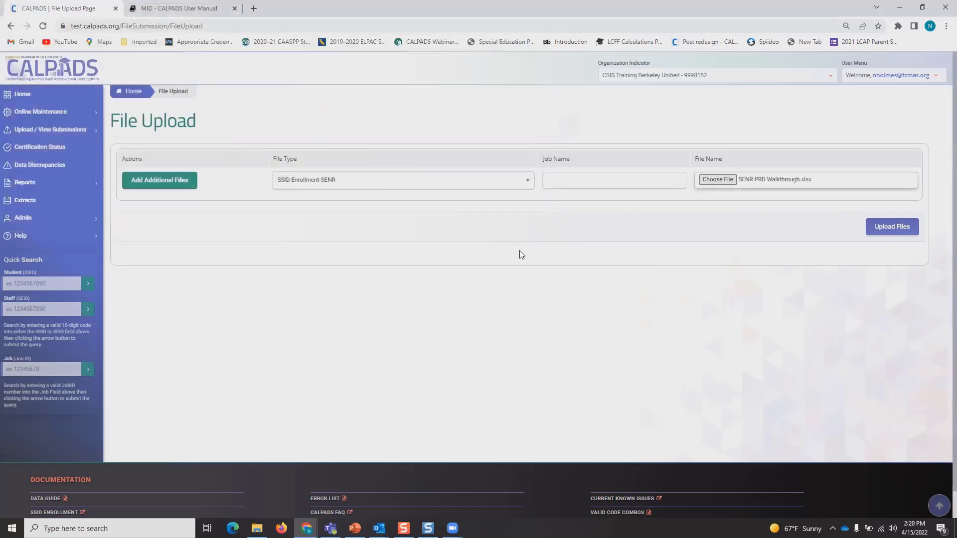
pyautogui.click(882, 228)
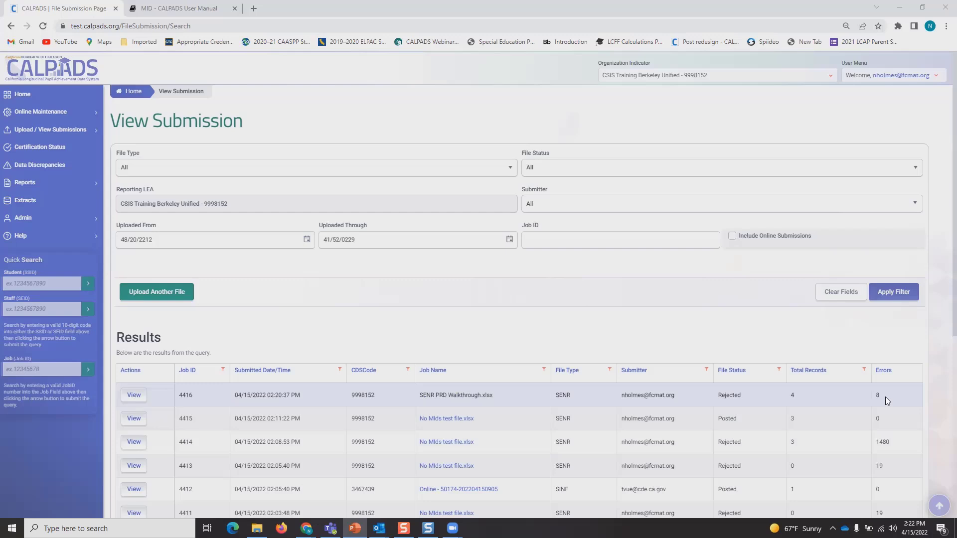
# Open job 4416's submission details and scroll through them and the submissions list.
pyautogui.click(134, 394)
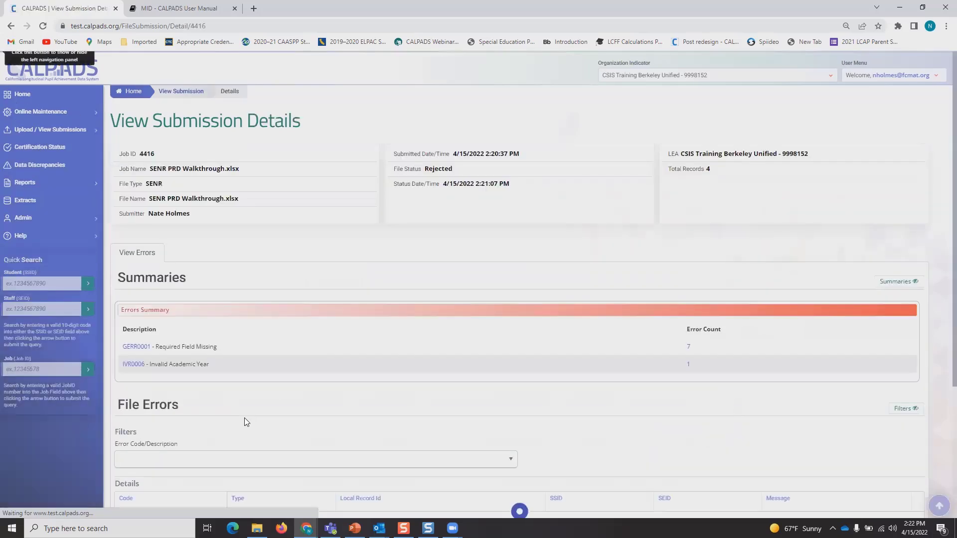
pyautogui.scroll(-1, 199, 374)
pyautogui.scroll(-1, 198, 374)
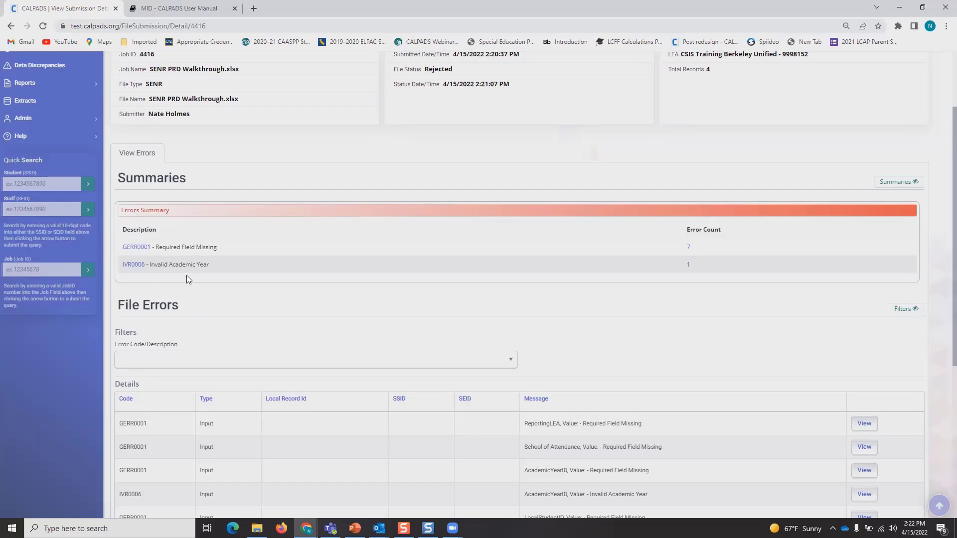
pyautogui.scroll(-2, 185, 277)
pyautogui.scroll(3, 175, 235)
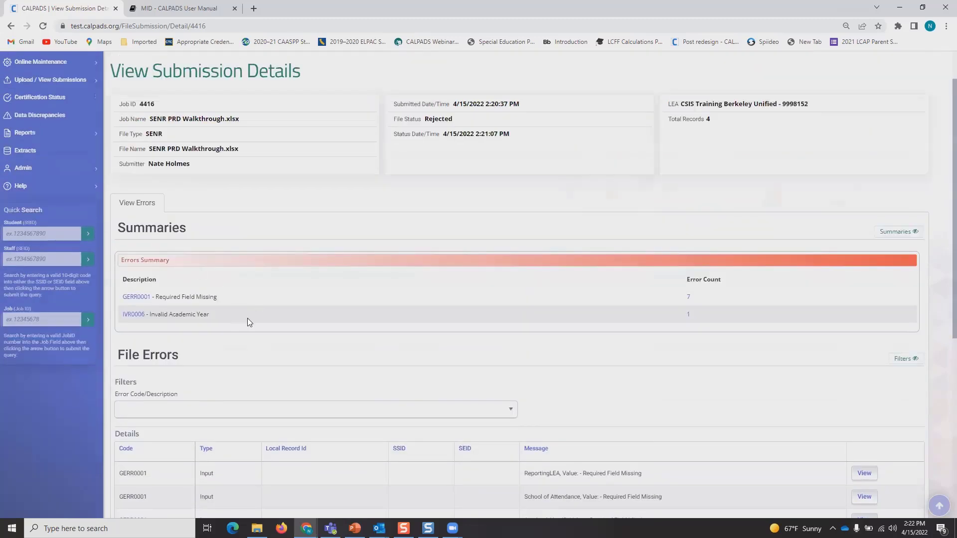
pyautogui.scroll(1, 316, 319)
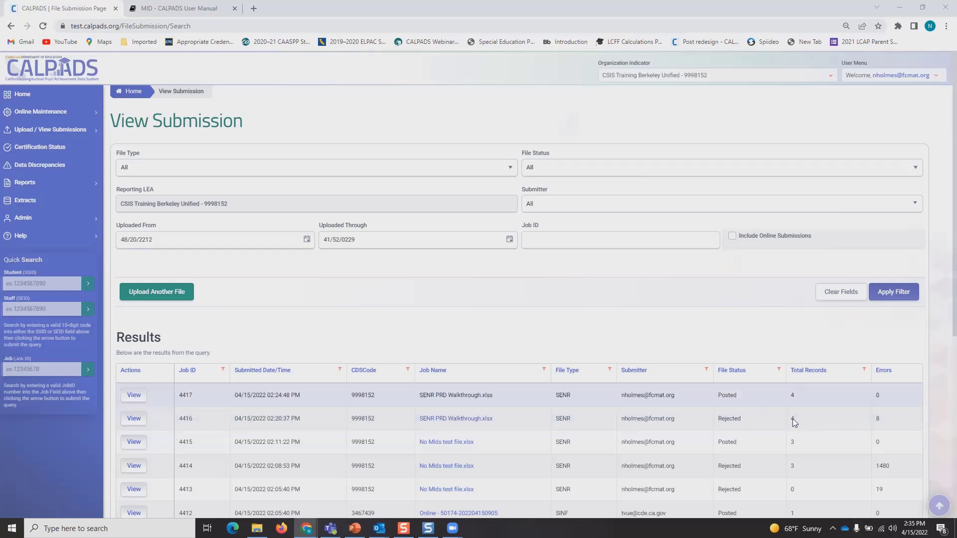
# View job 4417's details (Posted, 4 records, no errors), then expand Online Maintenance and Anomalies Management.
pyautogui.click(116, 393)
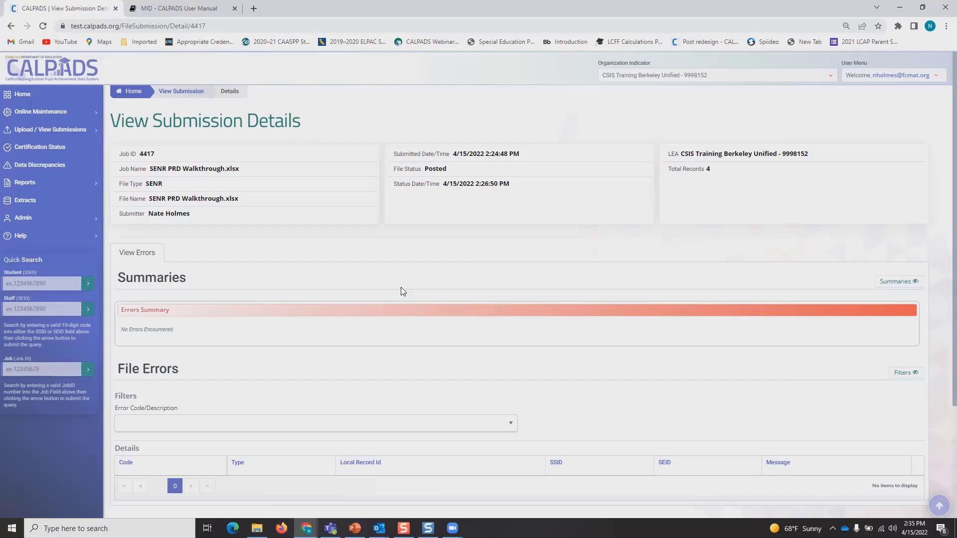
pyautogui.click(70, 116)
pyautogui.click(78, 249)
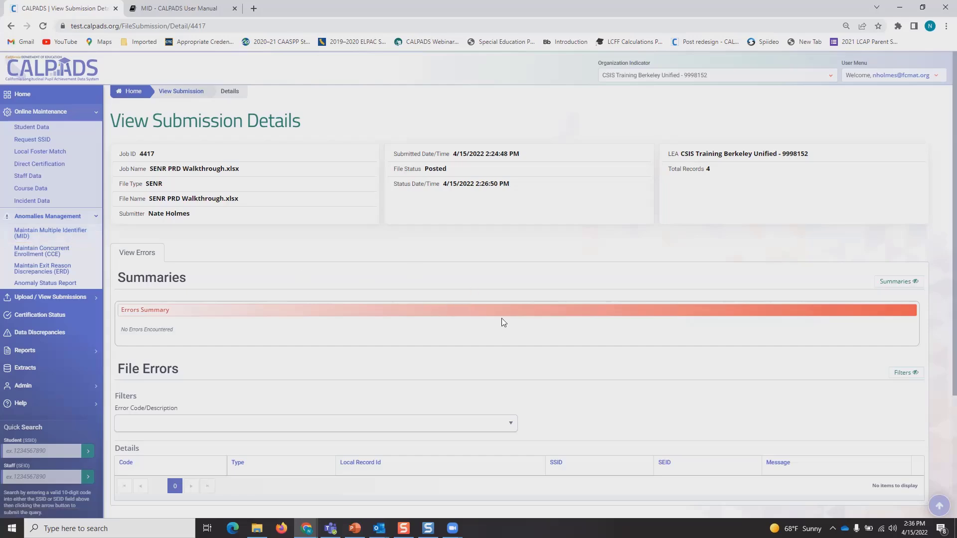
pyautogui.scroll(-2, 670, 355)
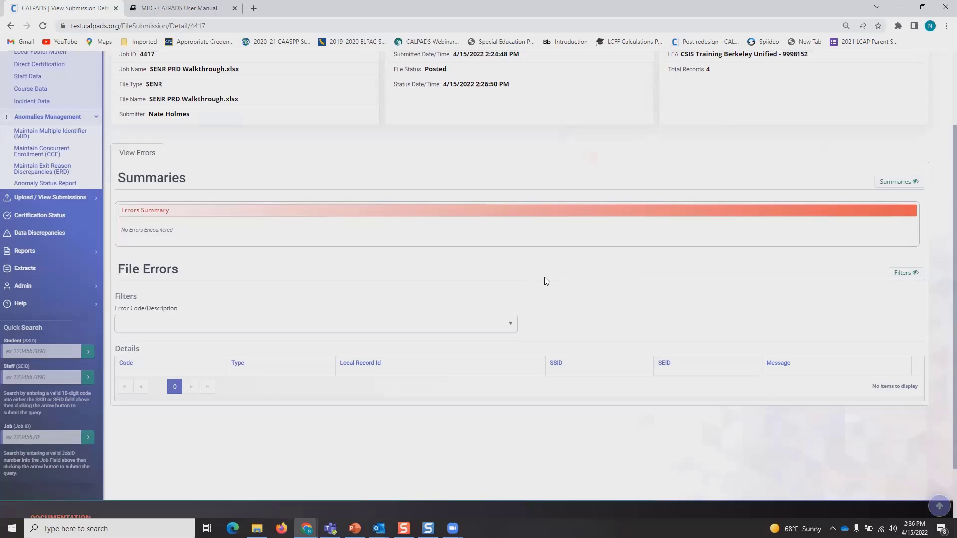
pyautogui.scroll(2, 460, 274)
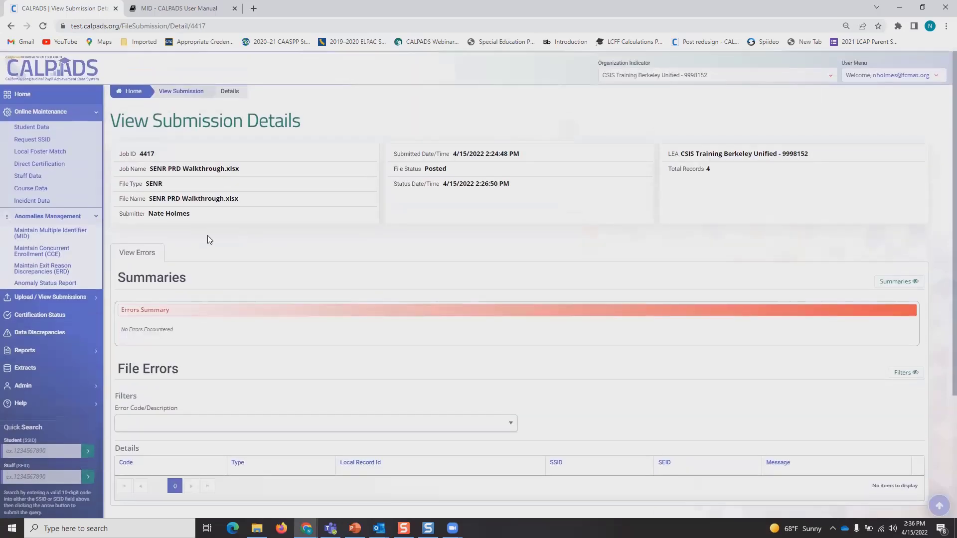
# Open Maintain Multiple Identifier (MID) and move the spreadsheet aside to compare the six students.
pyautogui.click(63, 236)
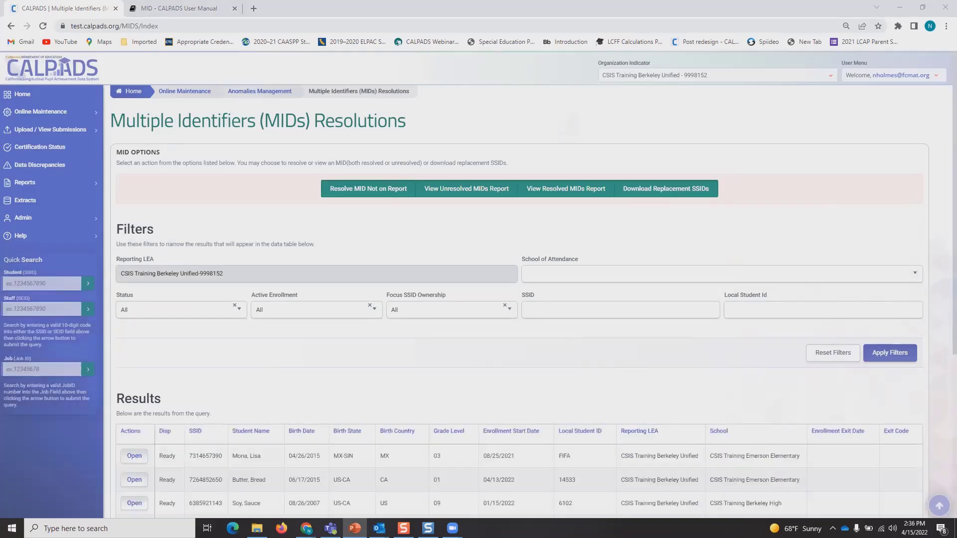
pyautogui.scroll(-3, 372, 340)
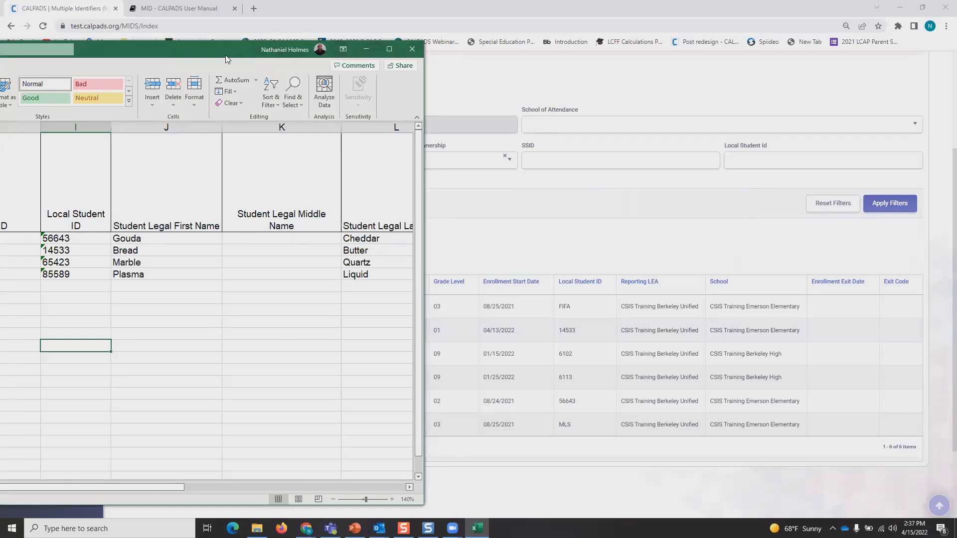
pyautogui.moveTo(225, 55); pyautogui.dragTo(1, 77)
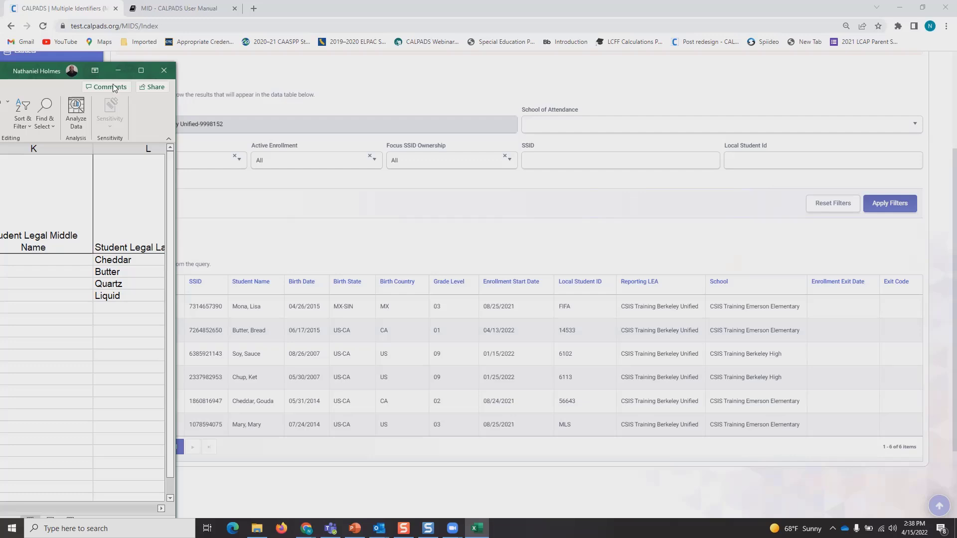
pyautogui.moveTo(1, 71); pyautogui.dragTo(210, 79)
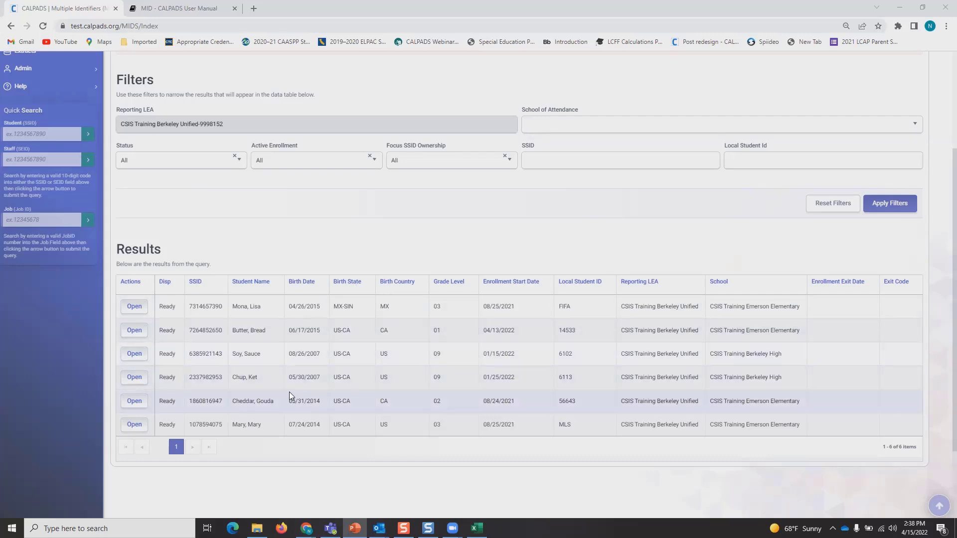
pyautogui.click(140, 333)
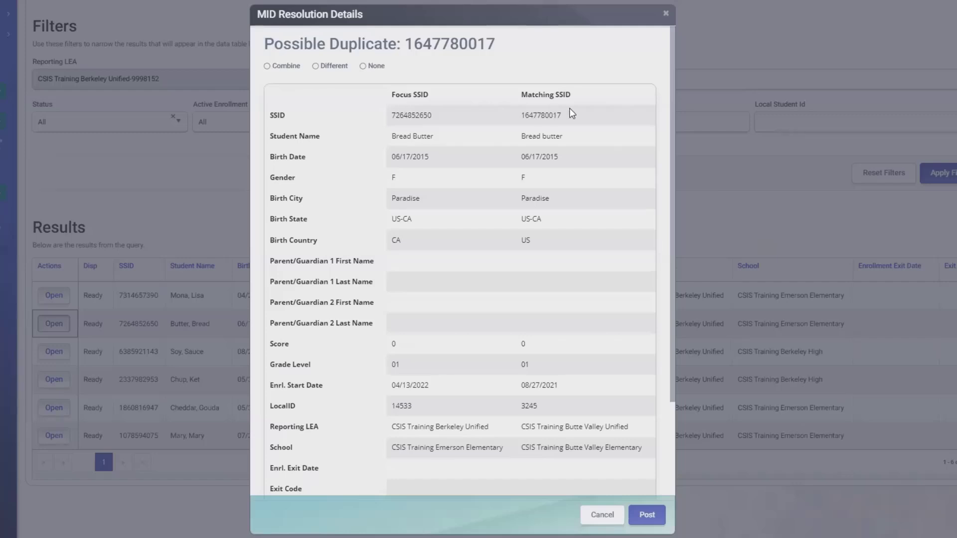
pyautogui.scroll(-3, 519, 144)
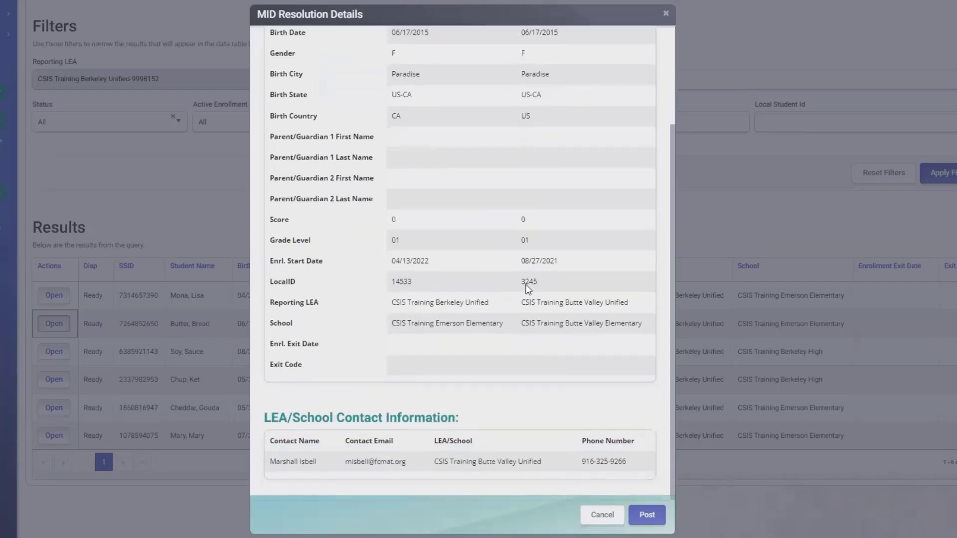
pyautogui.scroll(1, 465, 349)
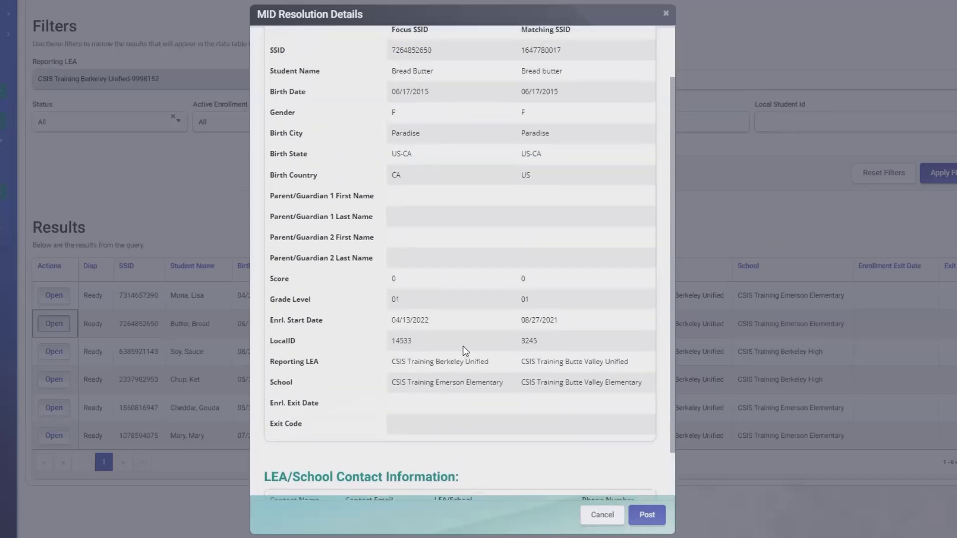
pyautogui.scroll(1, 441, 170)
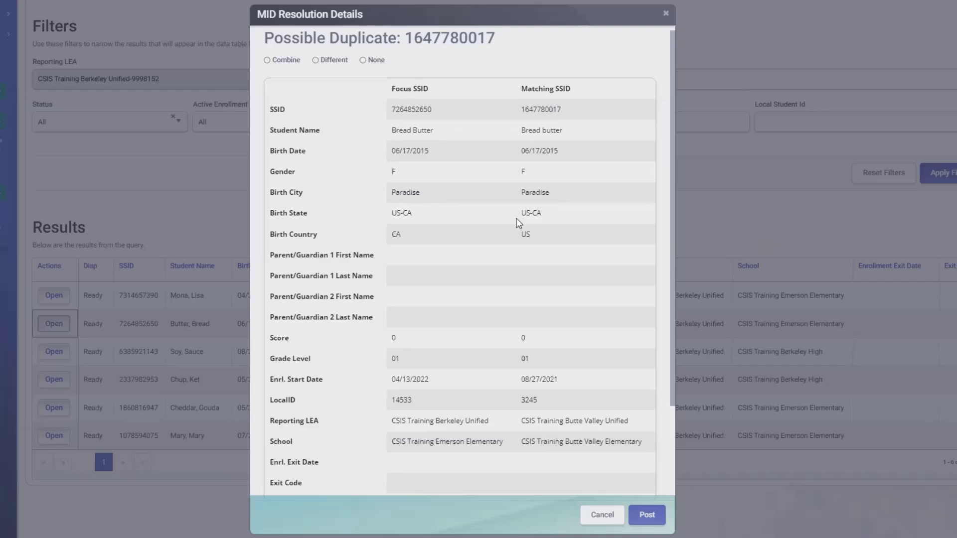
pyautogui.scroll(-1, 493, 218)
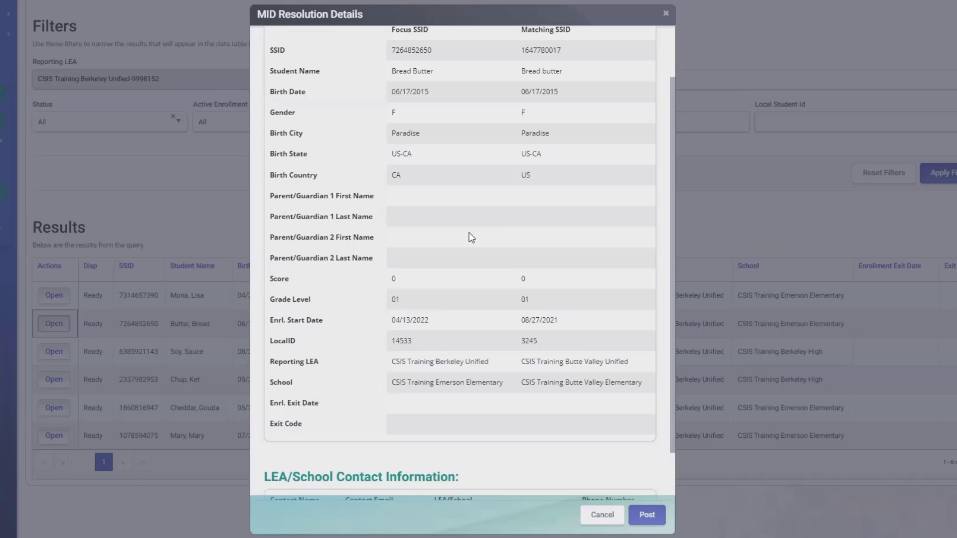
pyautogui.scroll(2, 469, 235)
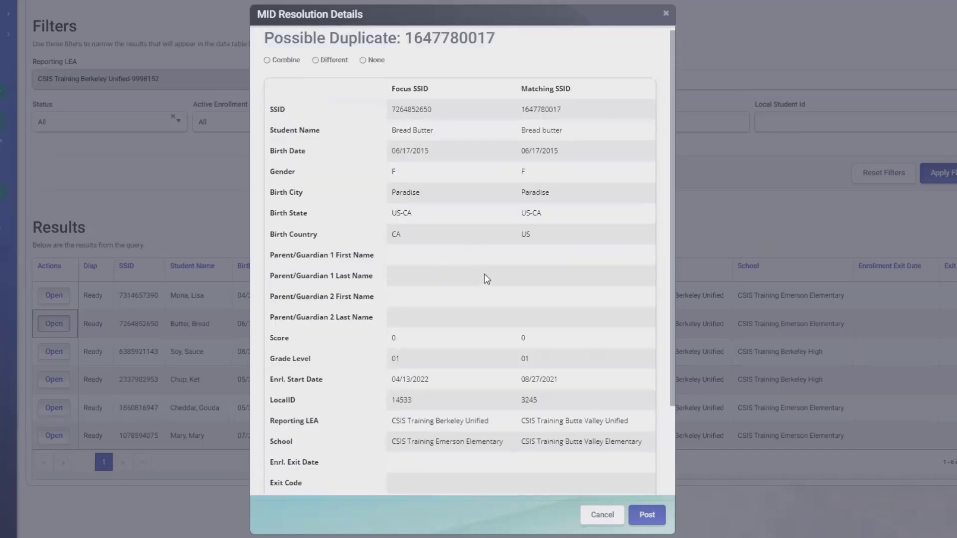
pyautogui.scroll(1, 486, 274)
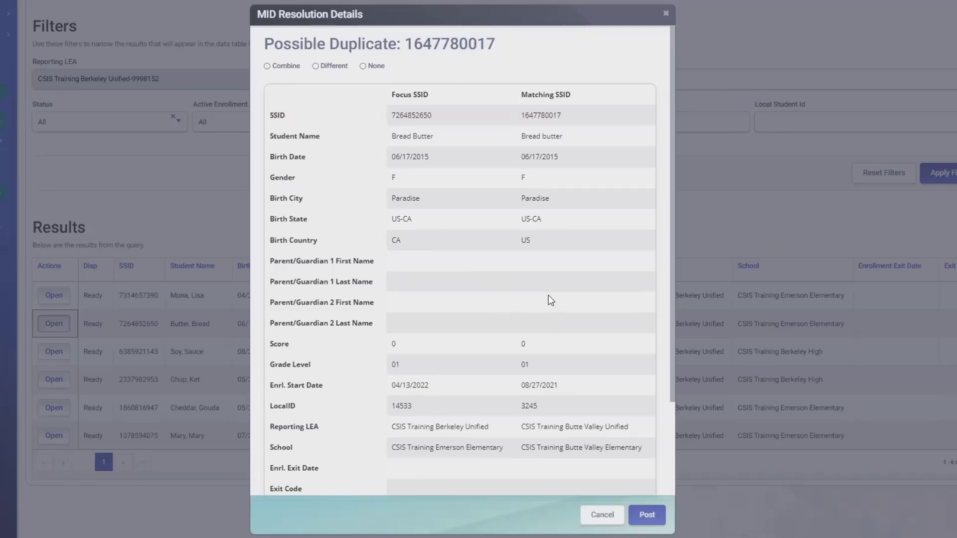
pyautogui.scroll(-3, 548, 295)
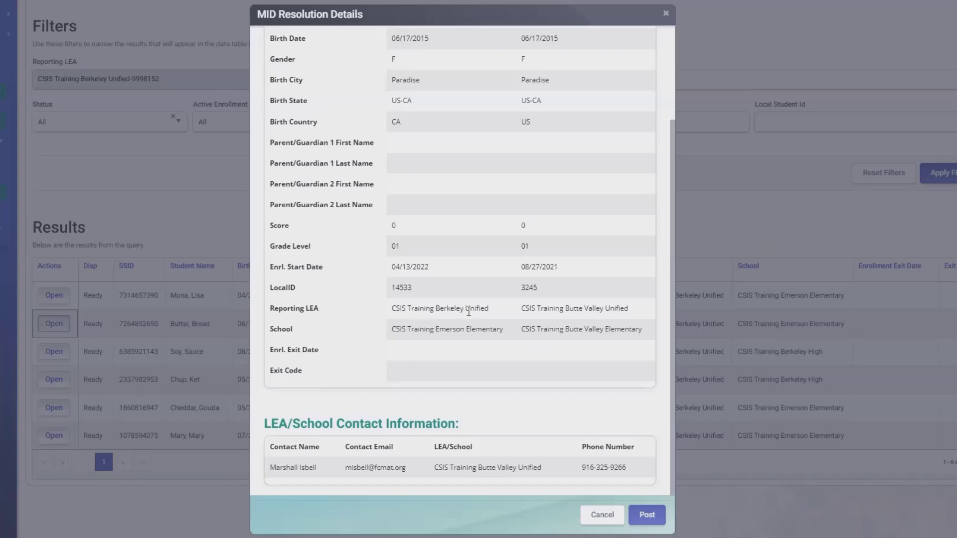
pyautogui.scroll(3, 434, 280)
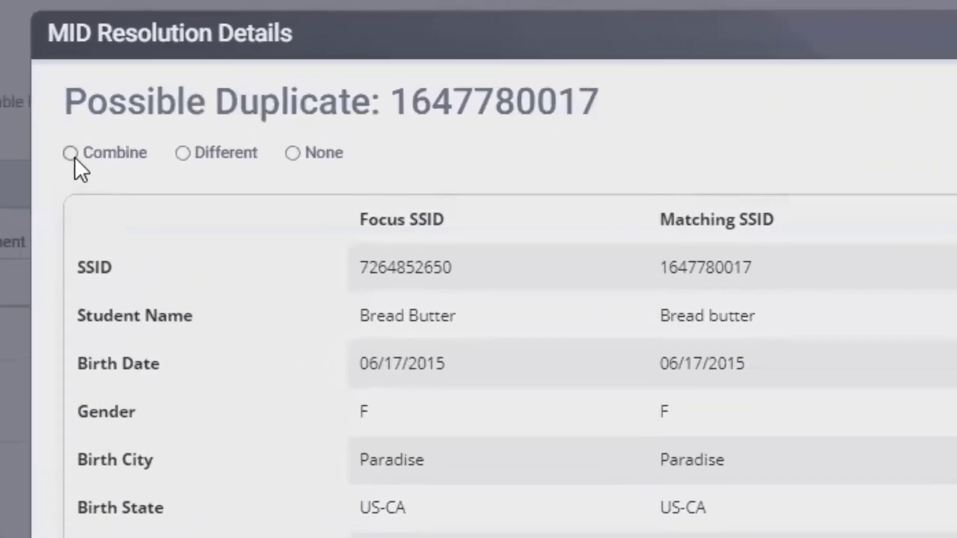
pyautogui.click(267, 66)
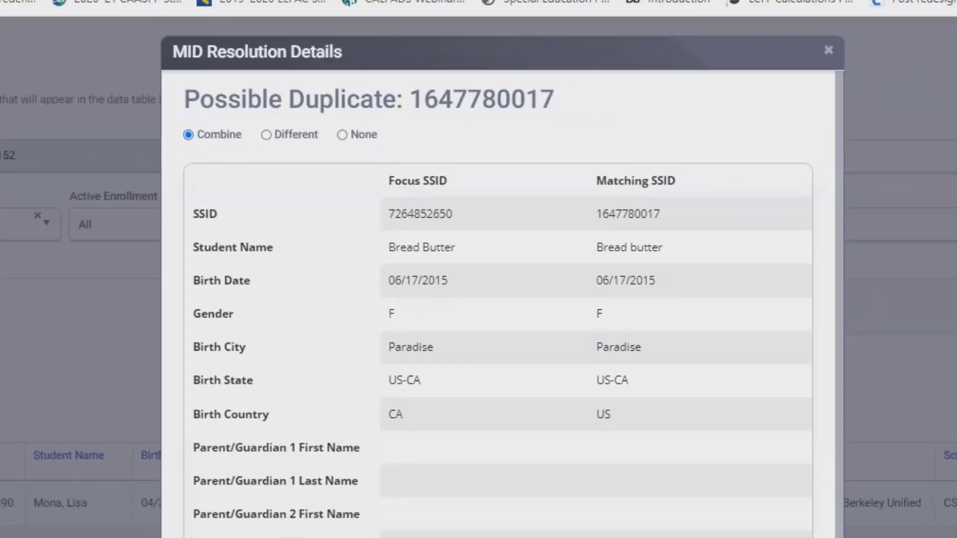
pyautogui.click(622, 492)
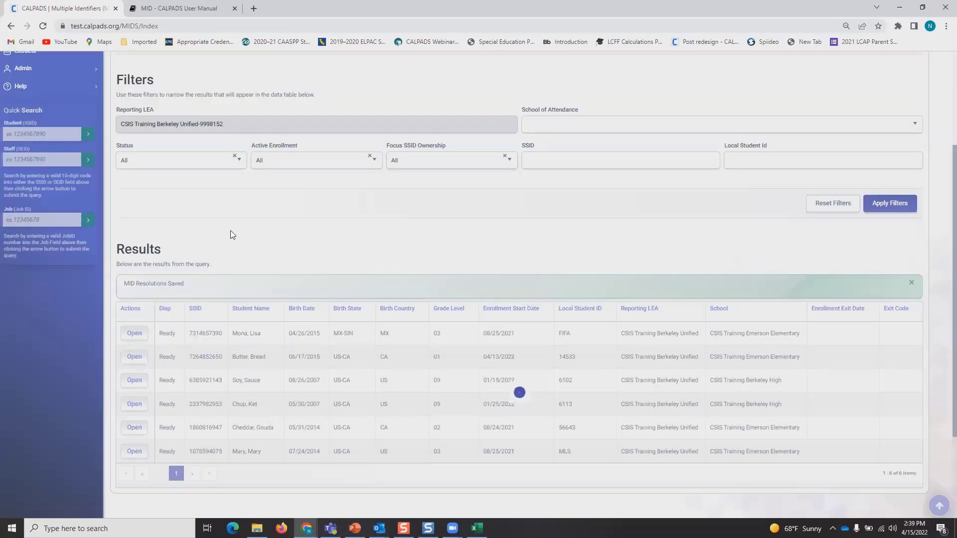
pyautogui.scroll(-1, 284, 258)
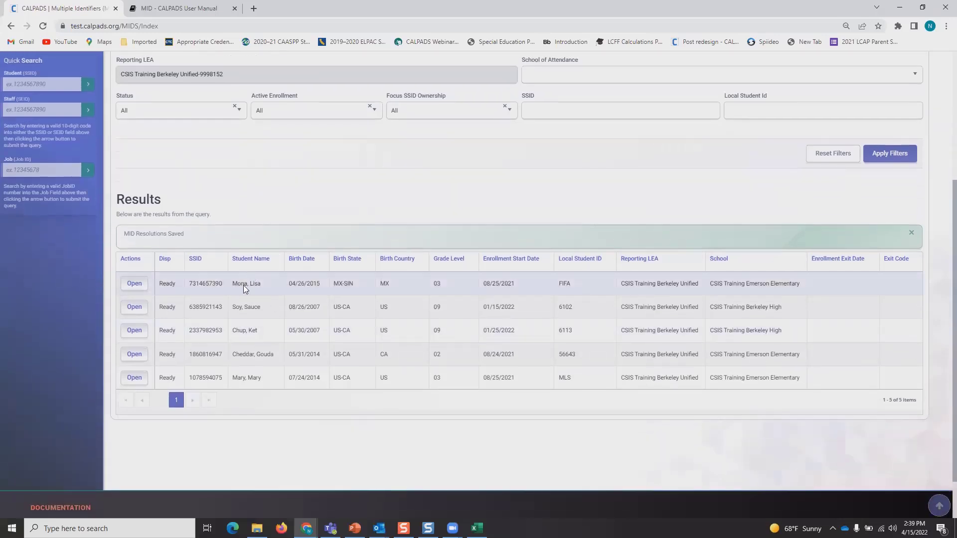
pyautogui.click(912, 234)
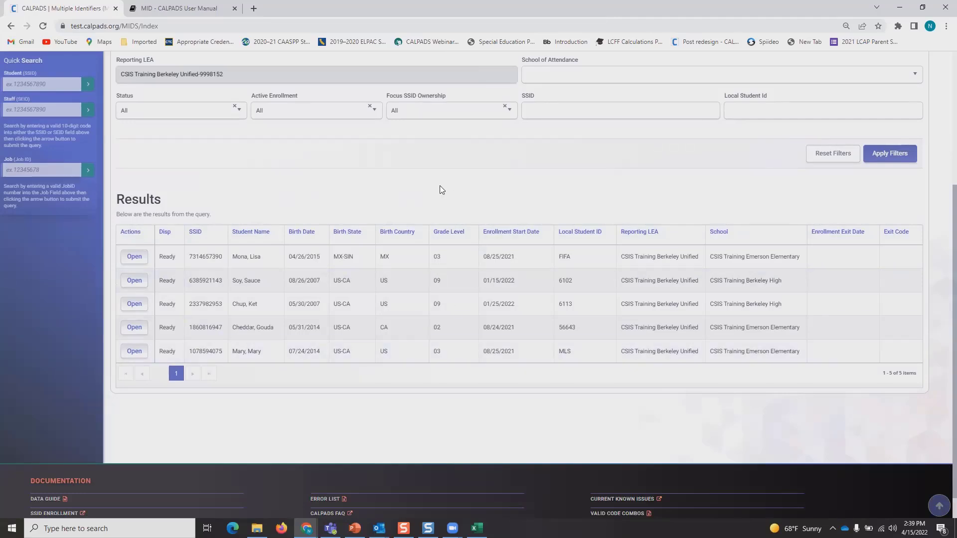
pyautogui.scroll(1, 441, 190)
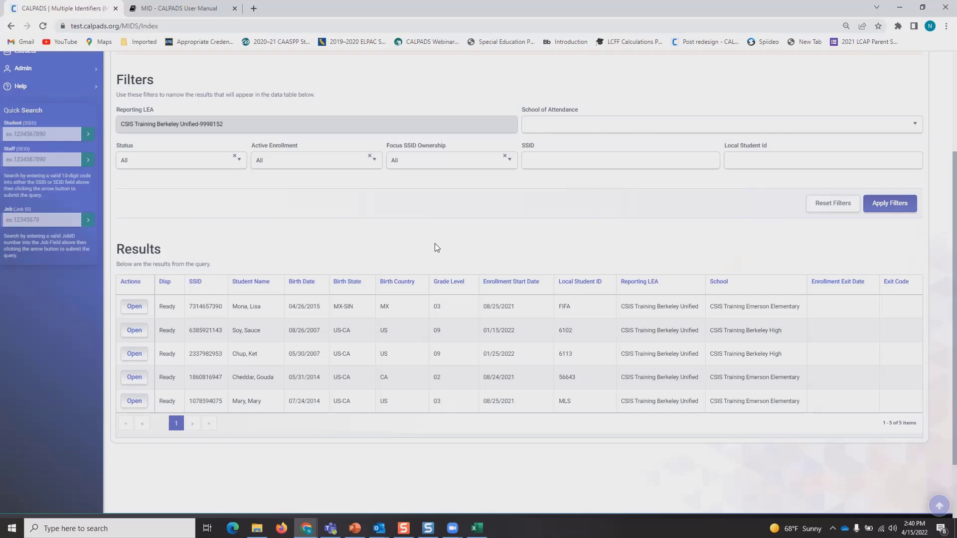
pyautogui.scroll(-1, 421, 239)
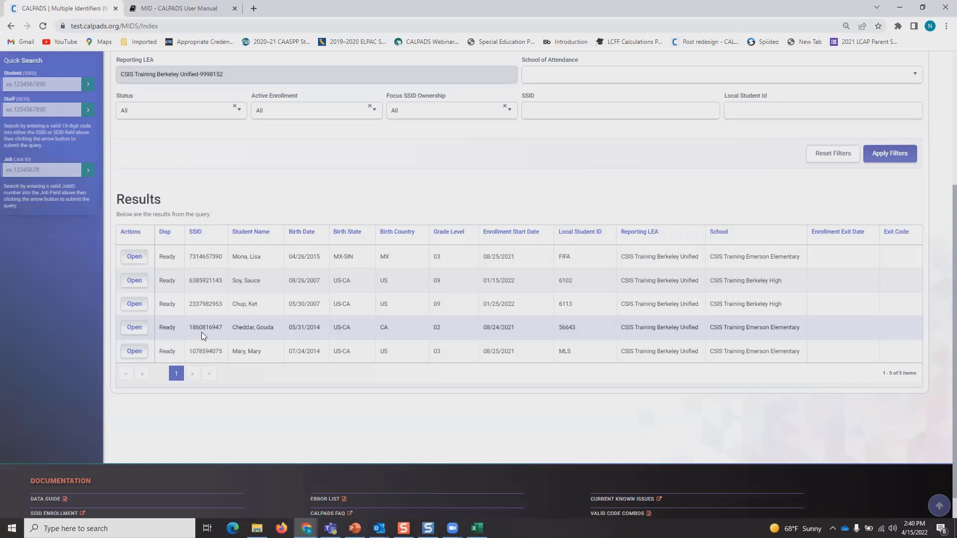
pyautogui.click(143, 331)
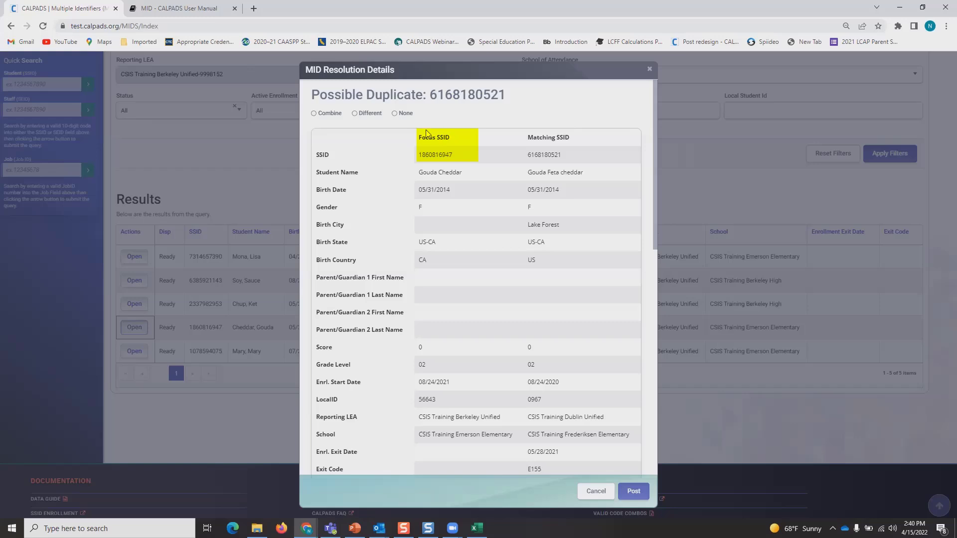
pyautogui.moveTo(418, 155); pyautogui.dragTo(459, 155)
pyautogui.click(458, 154)
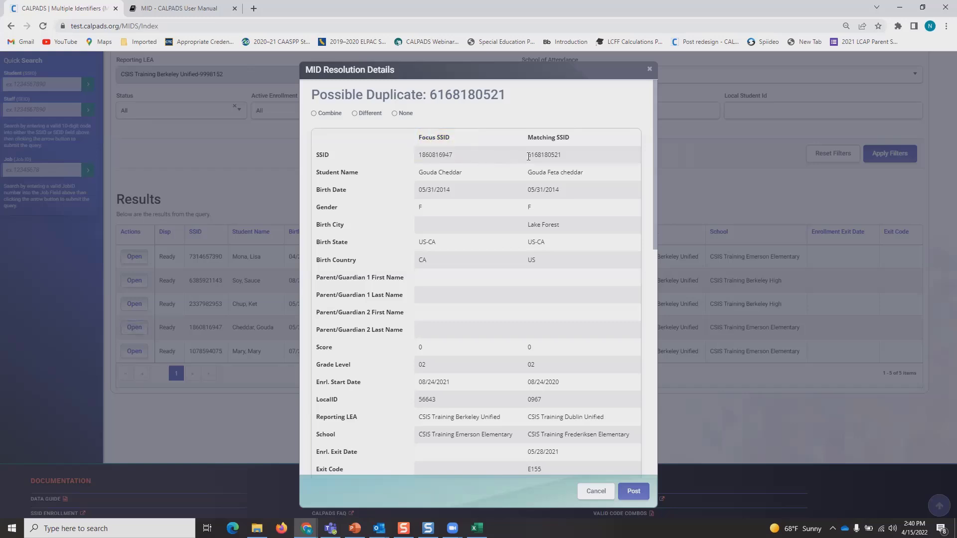
pyautogui.moveTo(571, 155); pyautogui.dragTo(522, 154)
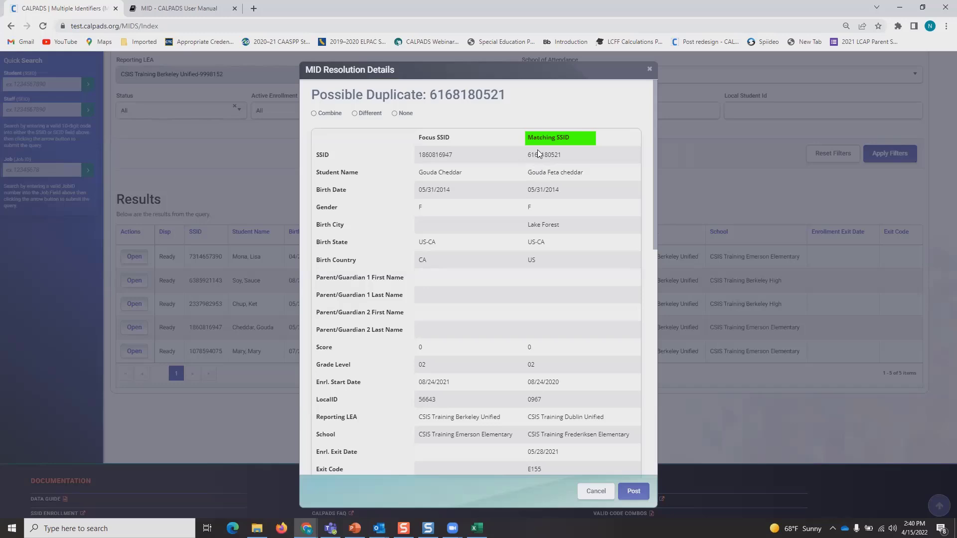
pyautogui.scroll(-1, 531, 171)
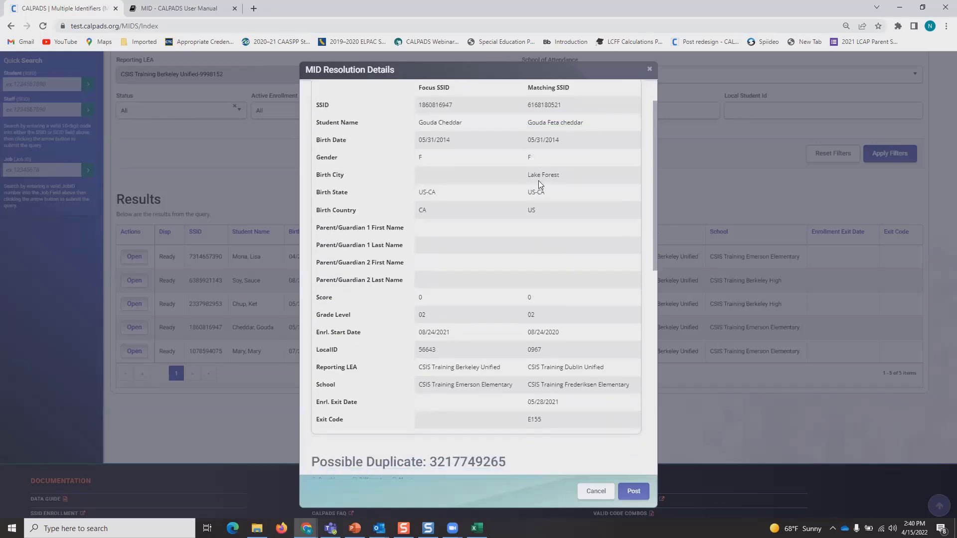
pyautogui.moveTo(524, 176); pyautogui.dragTo(577, 176)
pyautogui.scroll(-2, 570, 187)
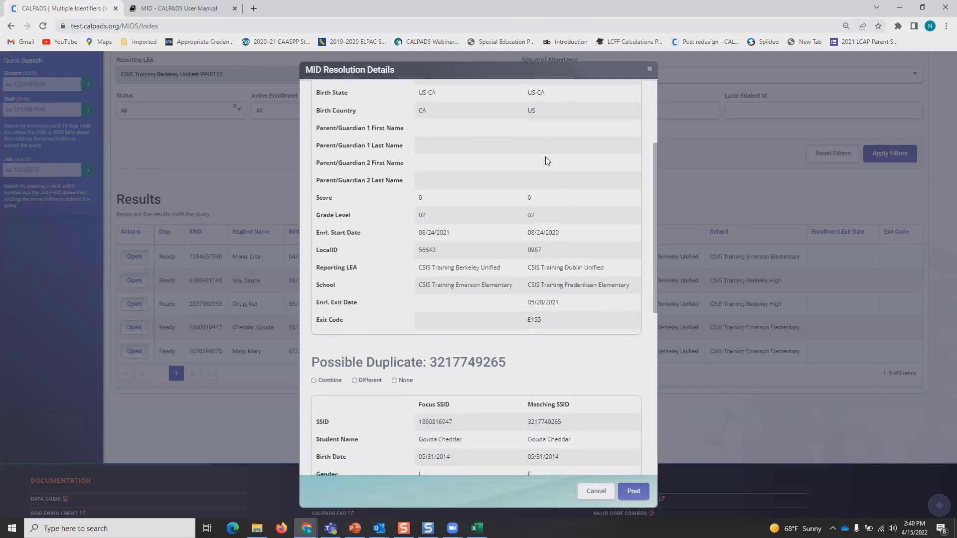
pyautogui.scroll(2, 543, 180)
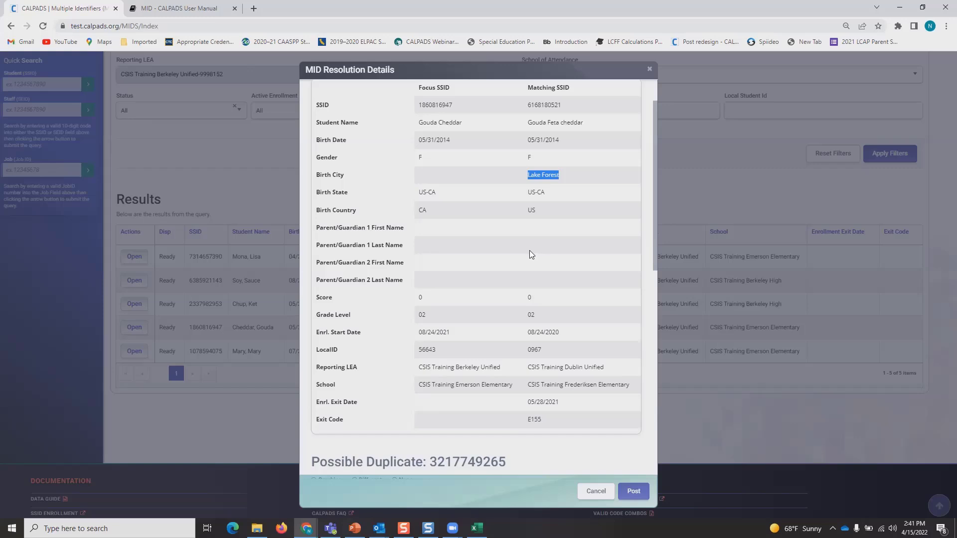
pyautogui.scroll(-6, 511, 246)
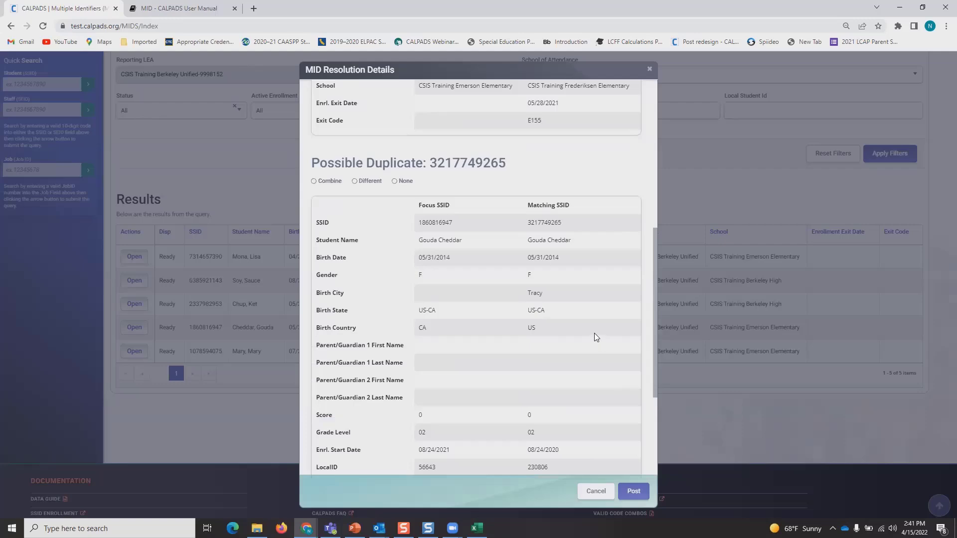
pyautogui.scroll(7, 588, 333)
pyautogui.scroll(-7, 567, 309)
pyautogui.scroll(1, 518, 185)
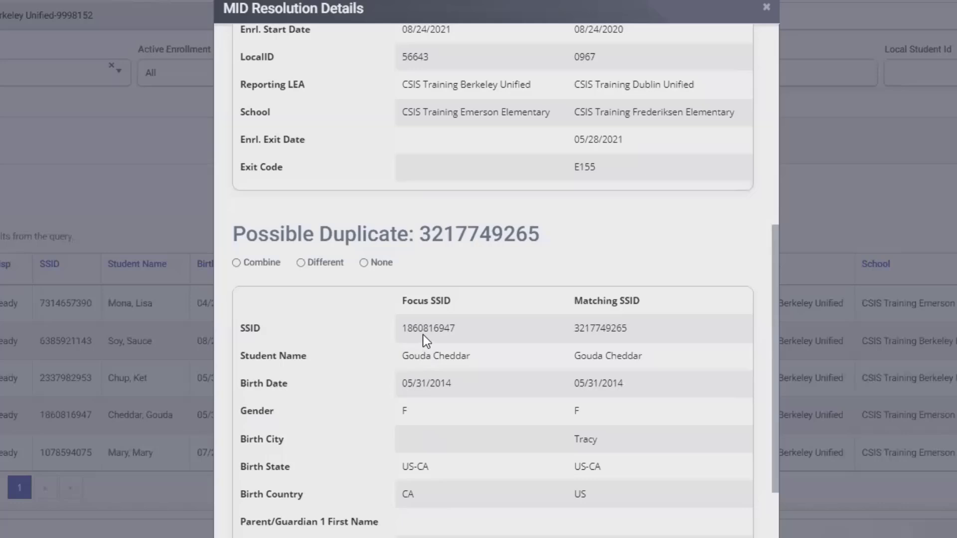
pyautogui.scroll(-2, 456, 426)
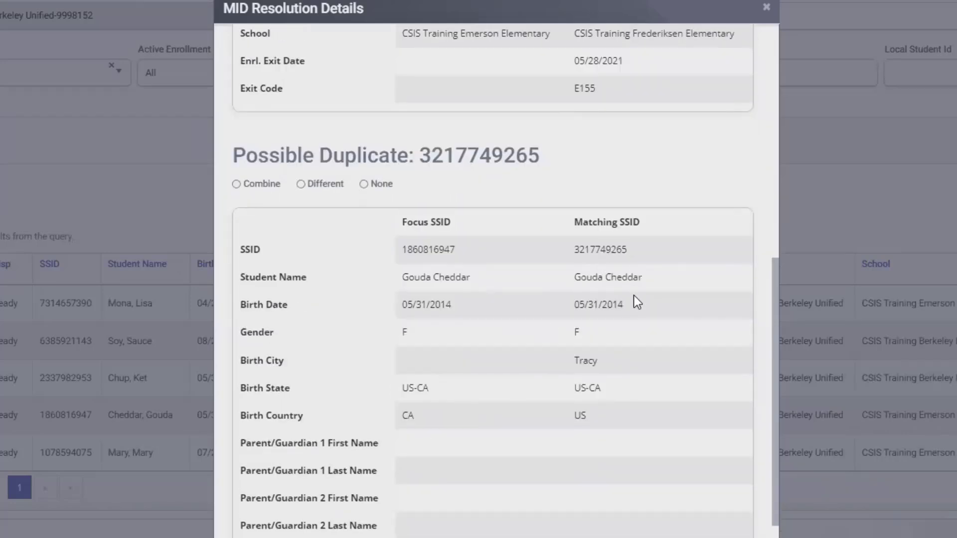
pyautogui.scroll(-4, 626, 299)
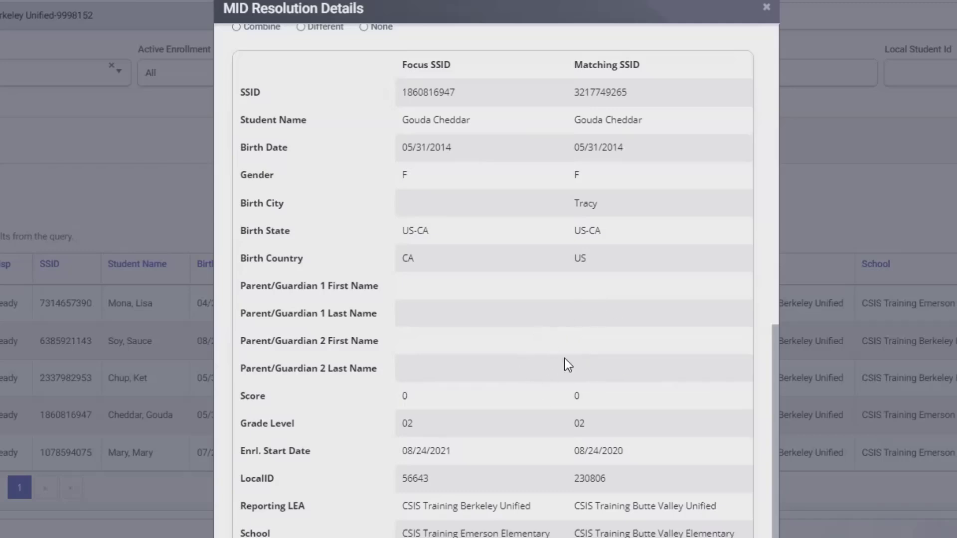
pyautogui.scroll(-3, 569, 480)
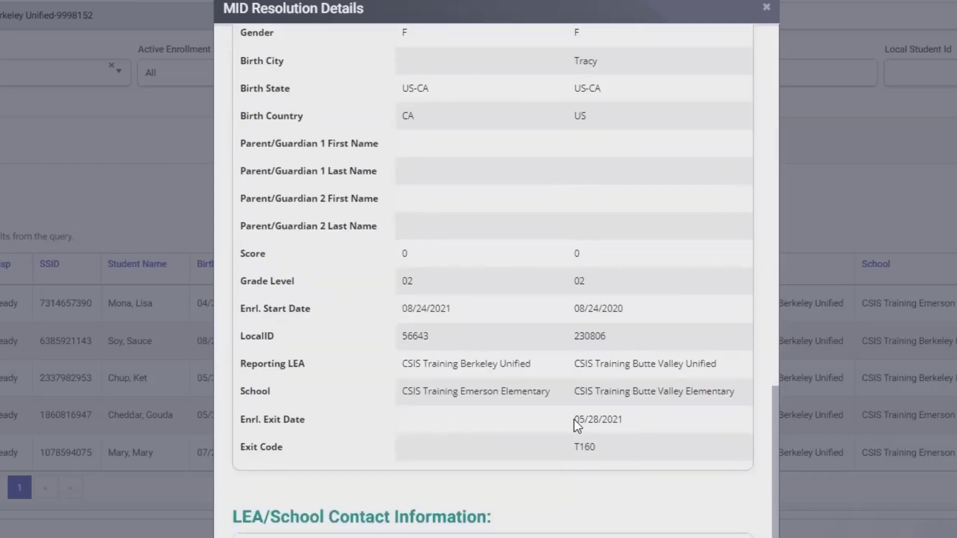
pyautogui.scroll(5, 583, 384)
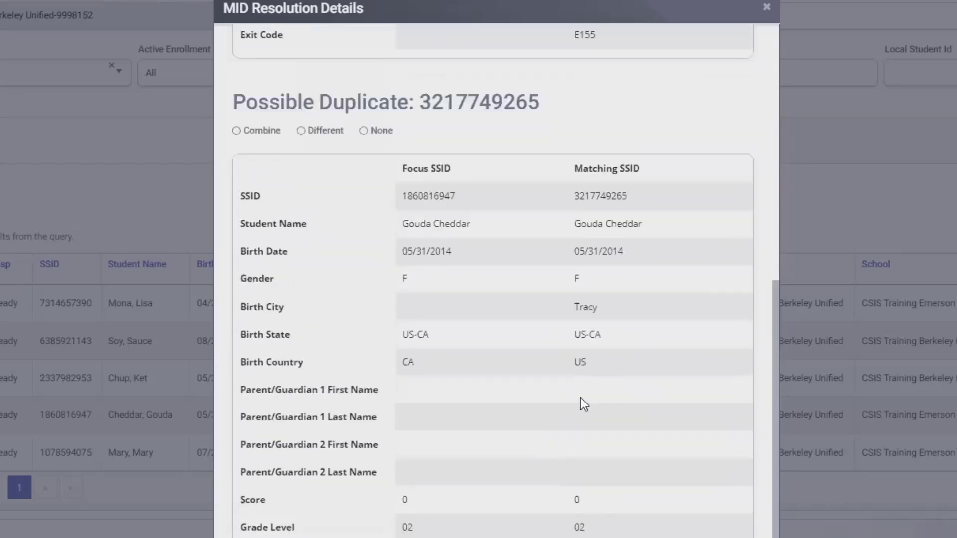
pyautogui.scroll(10, 580, 398)
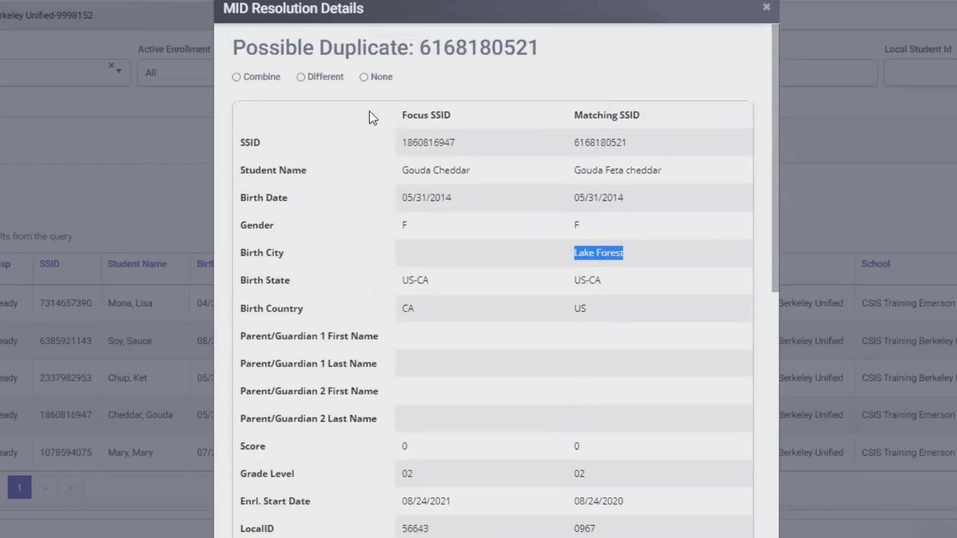
pyautogui.click(361, 76)
pyautogui.moveTo(459, 143); pyautogui.dragTo(389, 147)
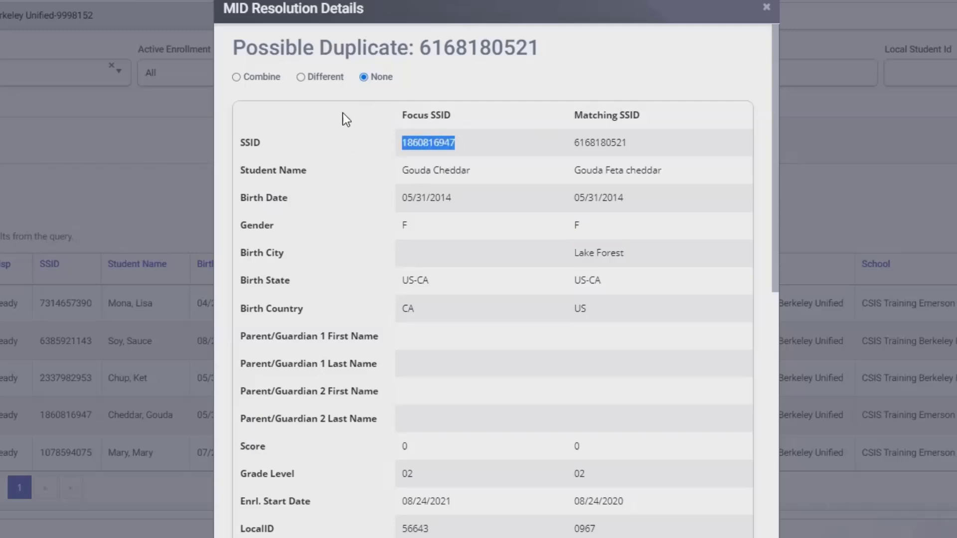
pyautogui.click(302, 77)
pyautogui.click(364, 77)
pyautogui.moveTo(483, 141); pyautogui.dragTo(371, 157)
pyautogui.scroll(-14, 598, 348)
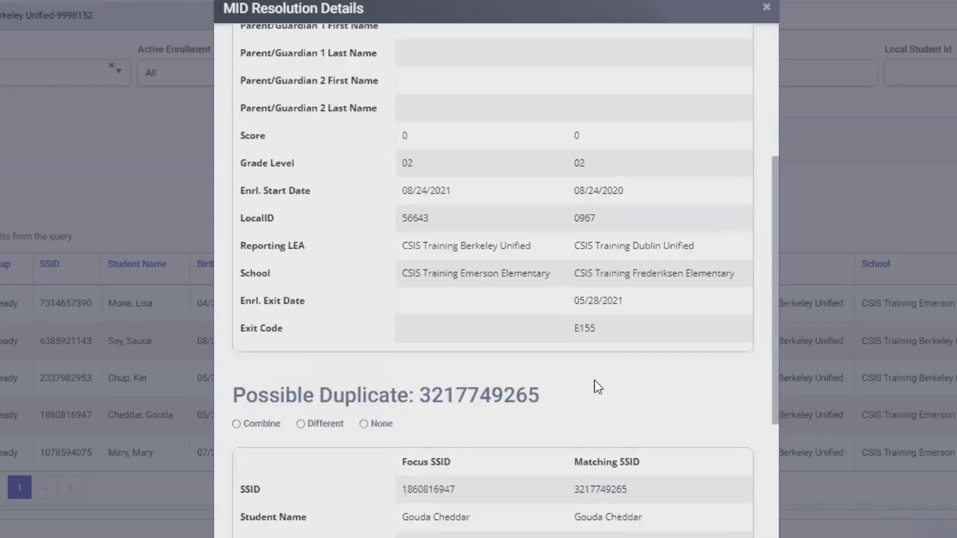
pyautogui.scroll(12, 560, 453)
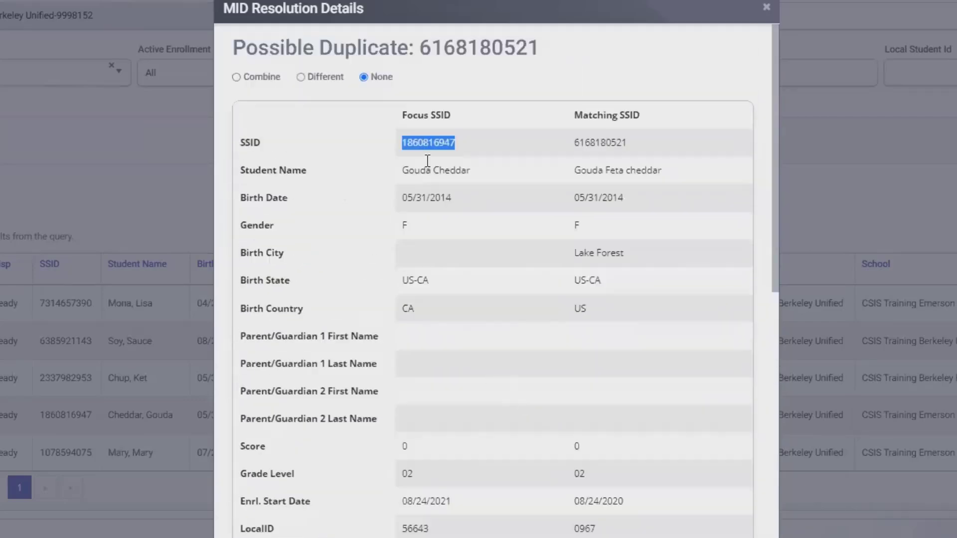
pyautogui.moveTo(447, 143); pyautogui.dragTo(404, 143)
pyautogui.click(389, 170)
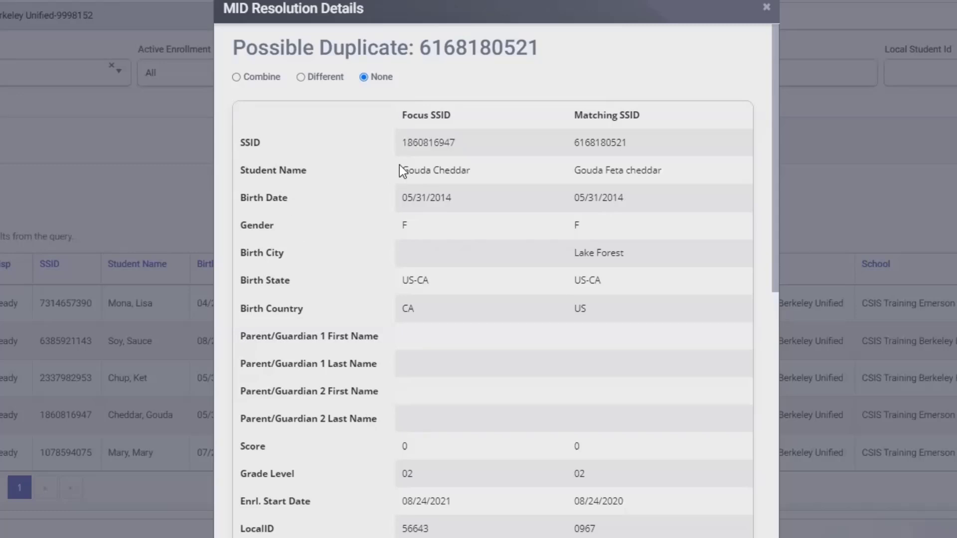
pyautogui.moveTo(482, 148); pyautogui.dragTo(395, 146)
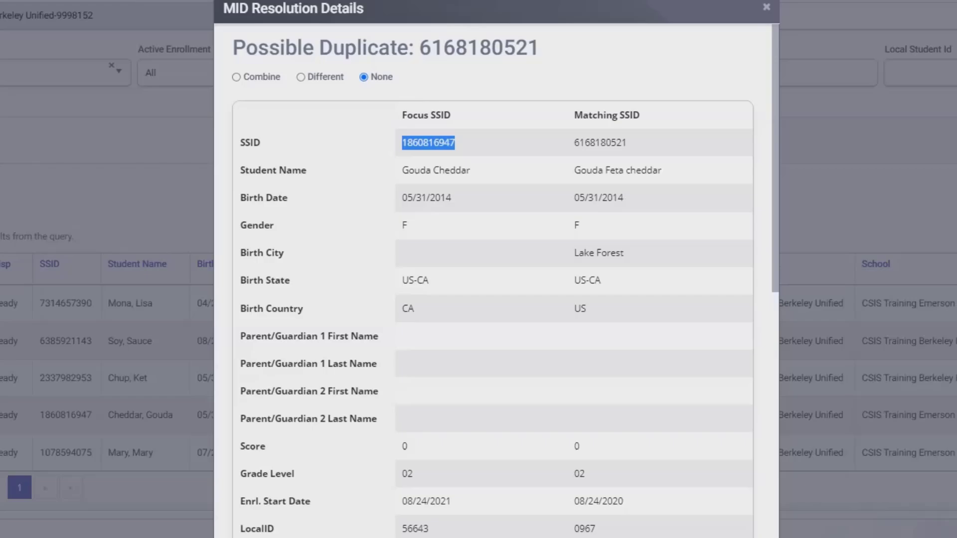
pyautogui.click(766, 7)
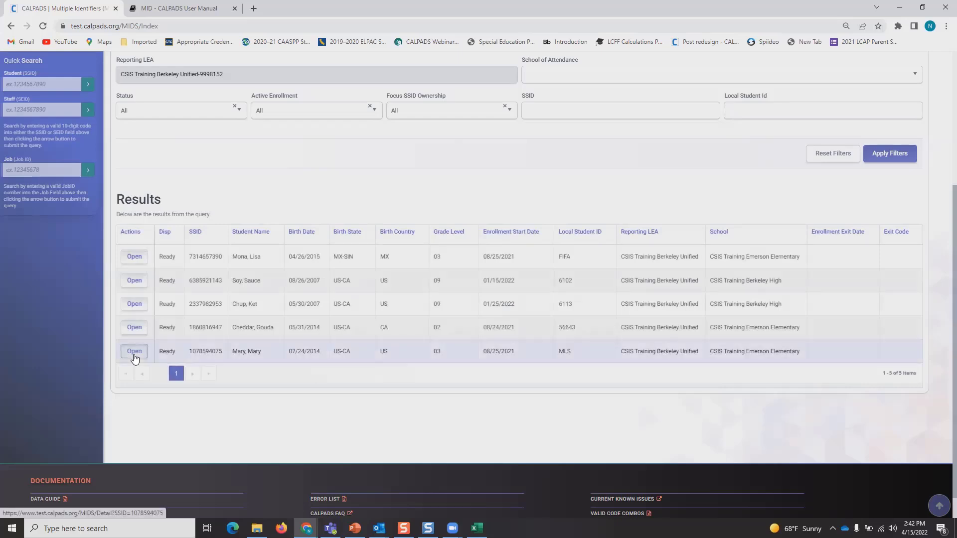
pyautogui.click(134, 351)
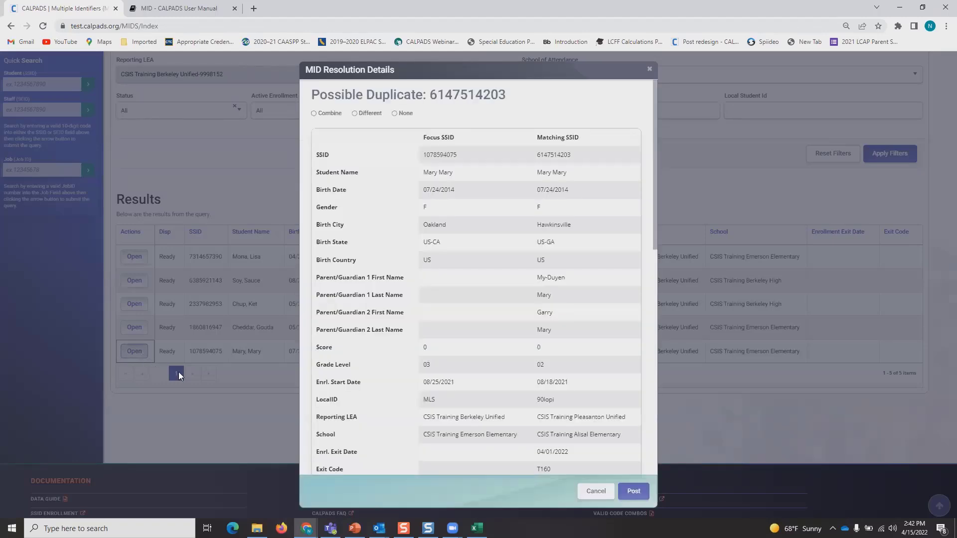
pyautogui.scroll(-2, 363, 362)
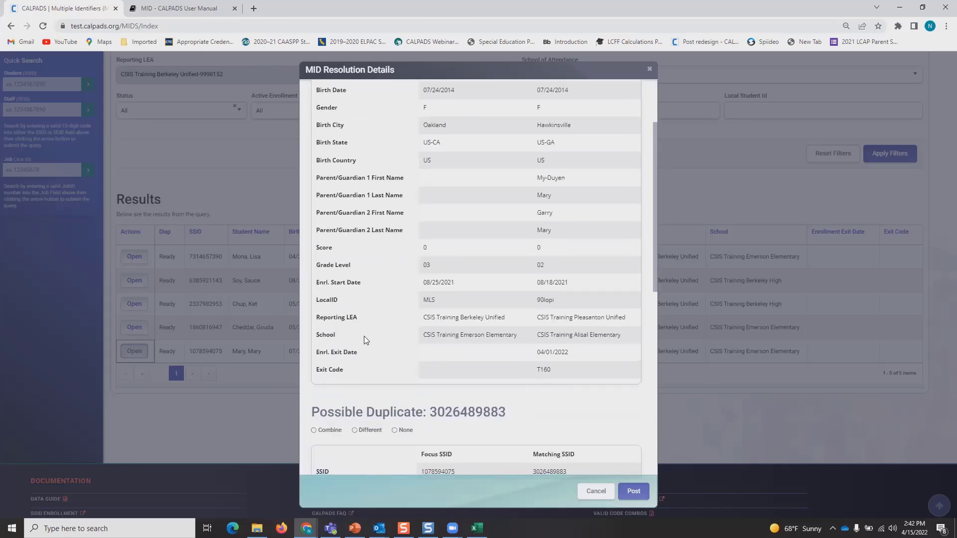
pyautogui.scroll(-1, 364, 336)
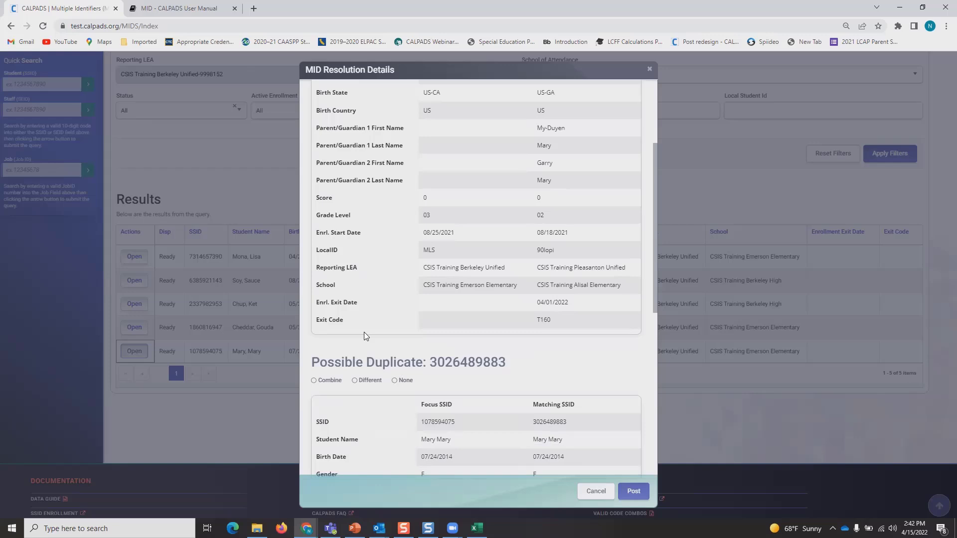
pyautogui.scroll(3, 363, 334)
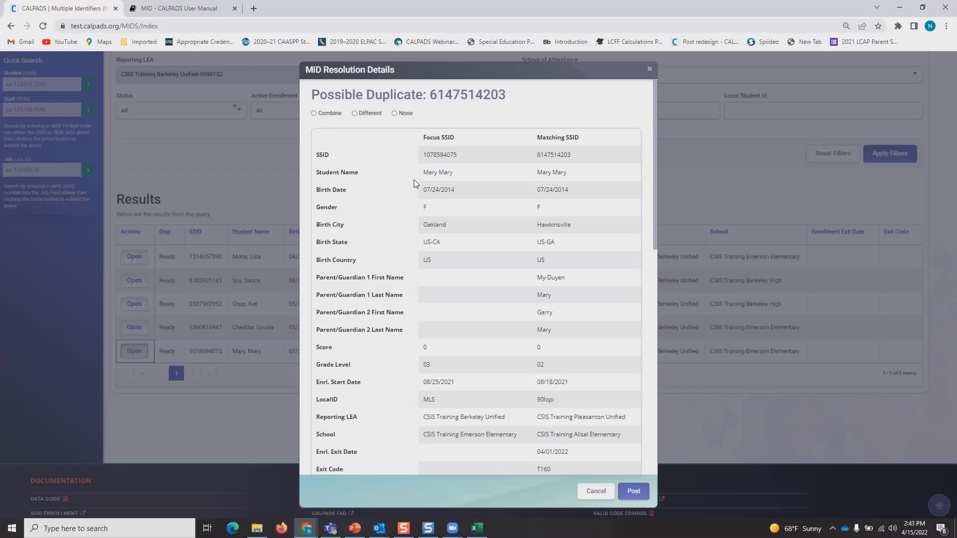
pyautogui.scroll(-2, 414, 178)
pyautogui.scroll(2, 498, 214)
pyautogui.scroll(-7, 533, 282)
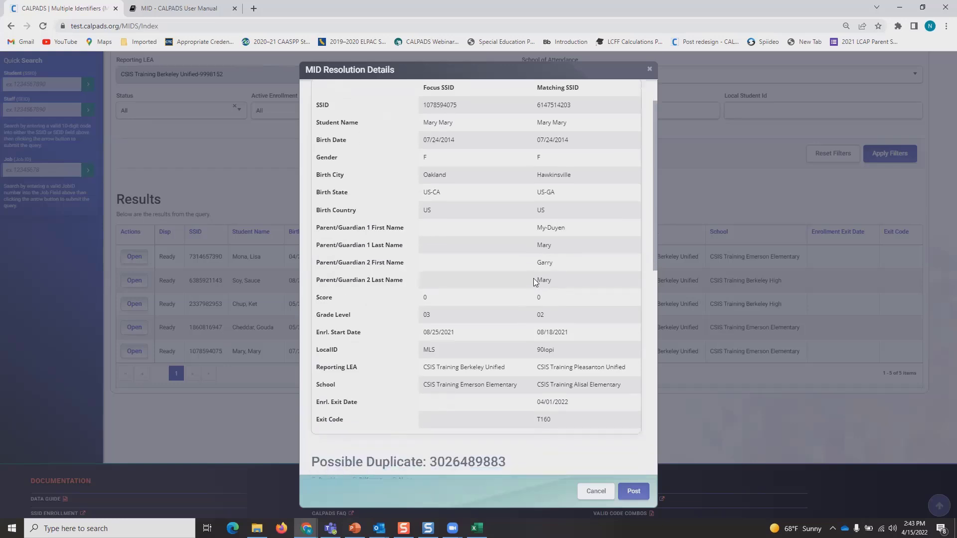
pyautogui.scroll(-2, 536, 277)
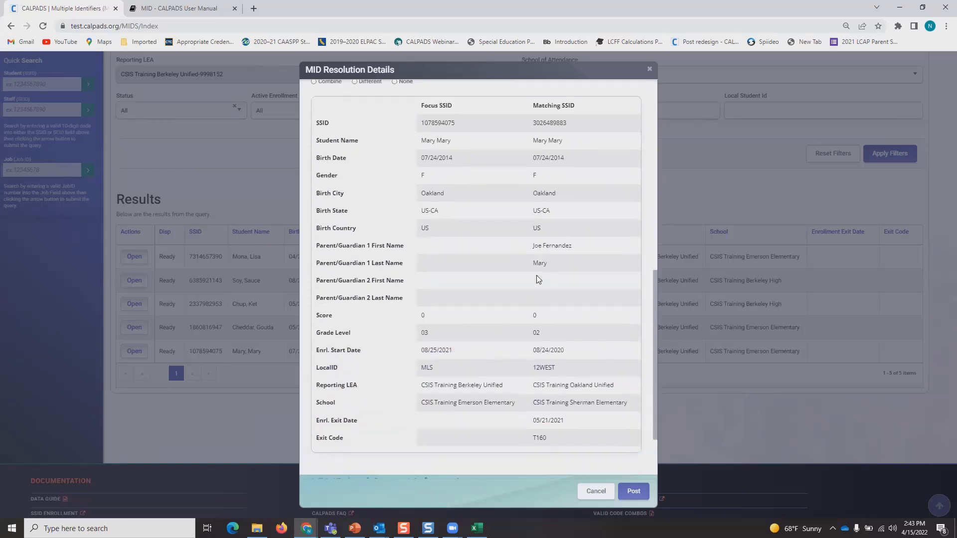
pyautogui.scroll(2, 462, 215)
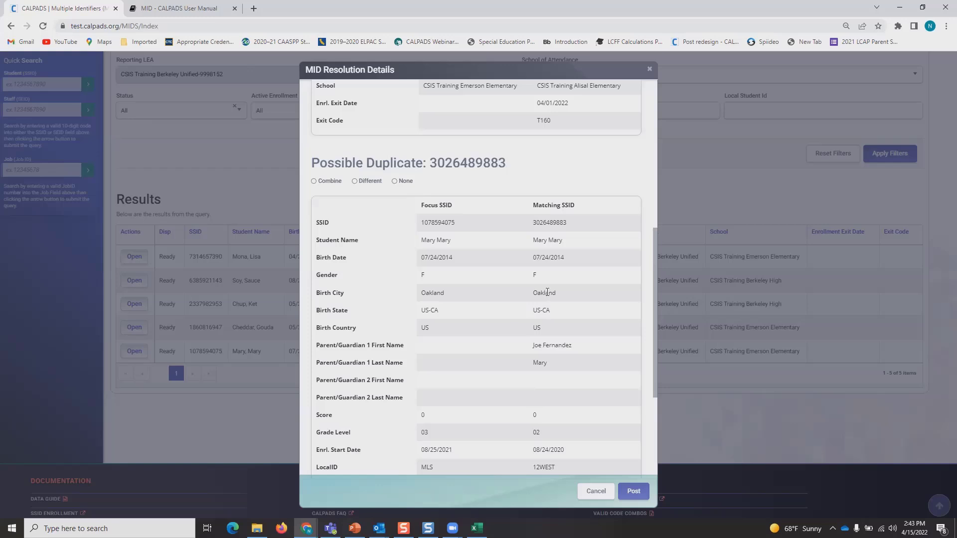
pyautogui.scroll(-2, 547, 292)
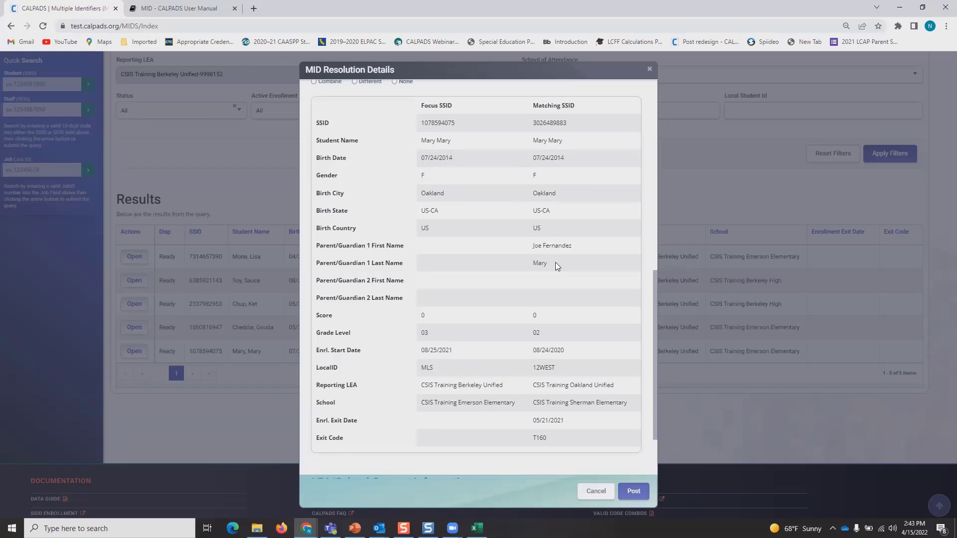
pyautogui.scroll(-2, 551, 250)
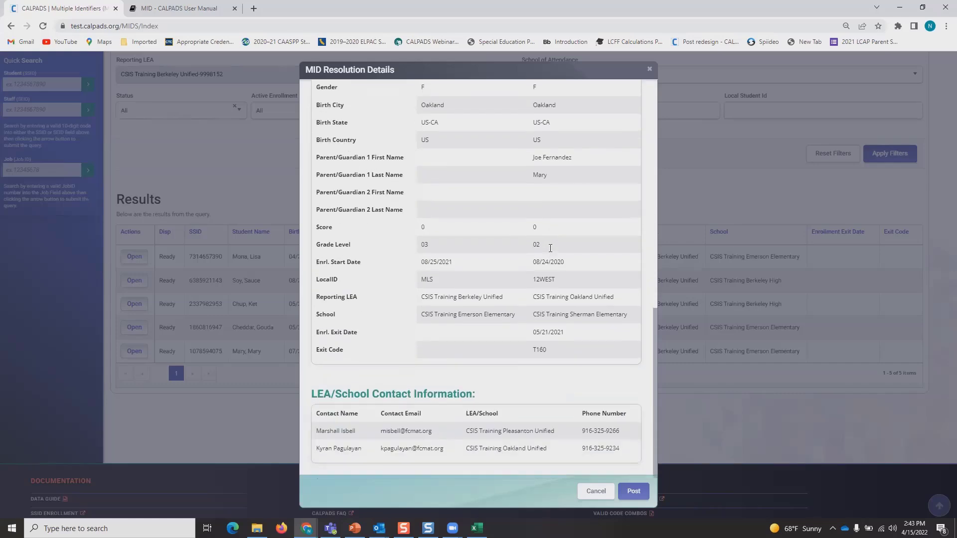
pyautogui.scroll(-5, 551, 248)
pyautogui.scroll(2, 582, 281)
pyautogui.scroll(5, 582, 281)
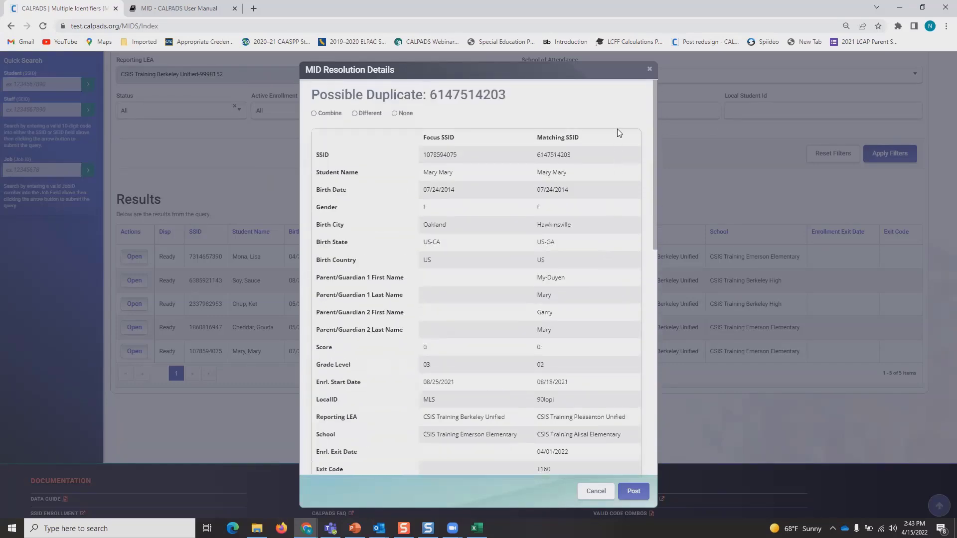
pyautogui.click(649, 72)
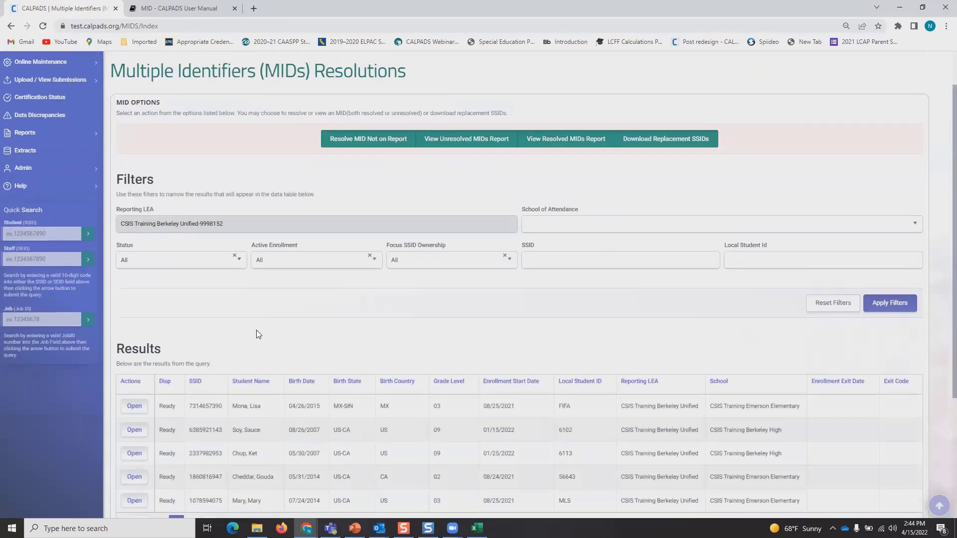
pyautogui.scroll(-3, 257, 333)
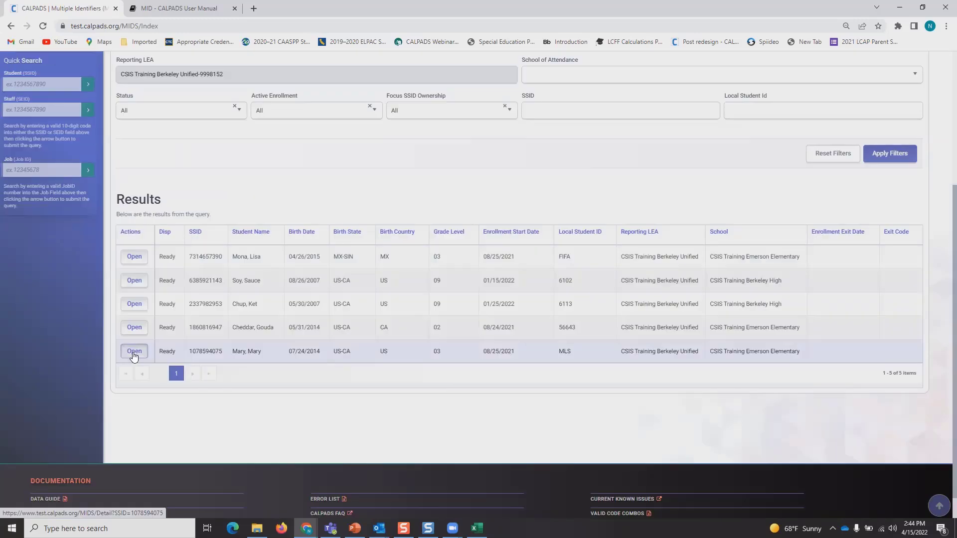
pyautogui.click(133, 351)
pyautogui.scroll(-3, 548, 230)
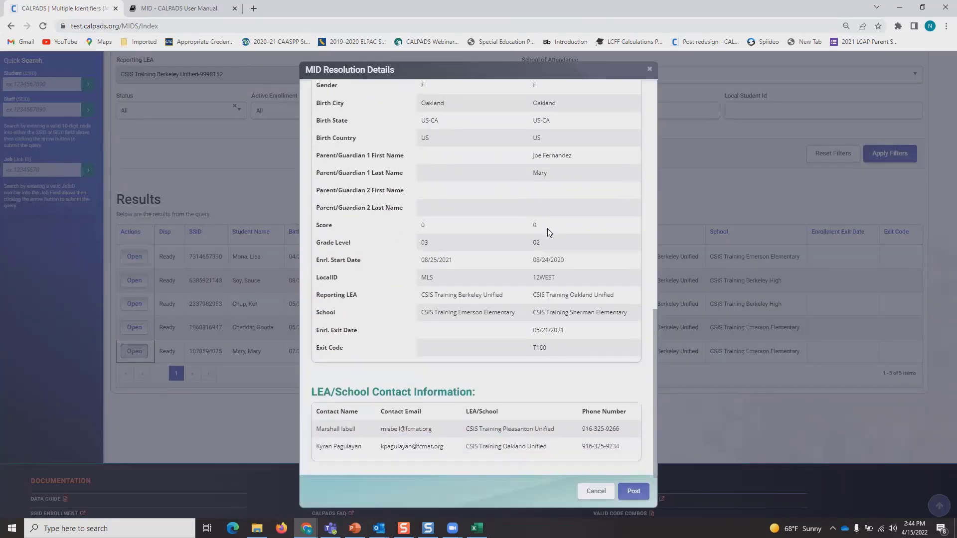
pyautogui.scroll(3, 547, 228)
pyautogui.doubleClick(549, 132)
pyautogui.hotkey('ctrl', 'c')
pyautogui.rightClick(552, 137)
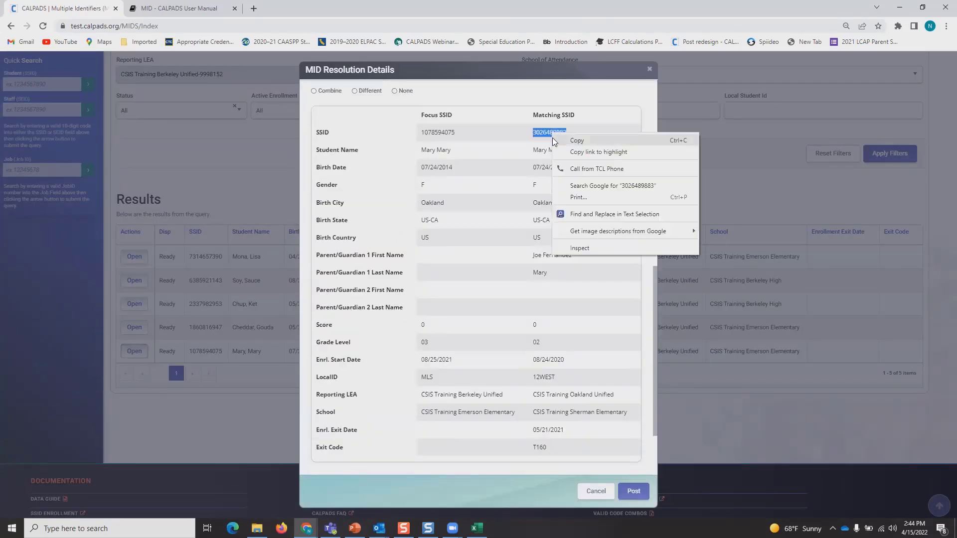
pyautogui.click(578, 152)
pyautogui.click(596, 491)
pyautogui.scroll(4, 240, 240)
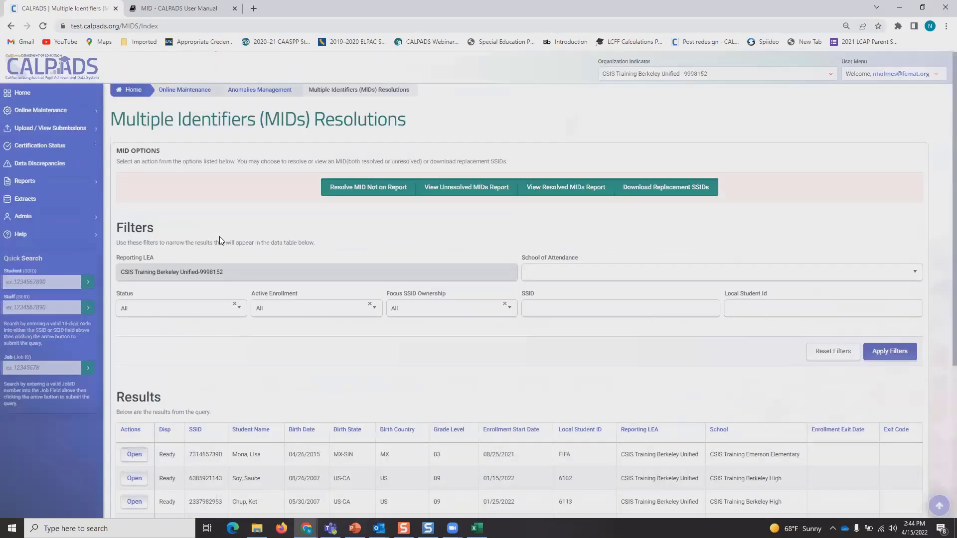
pyautogui.click(67, 286)
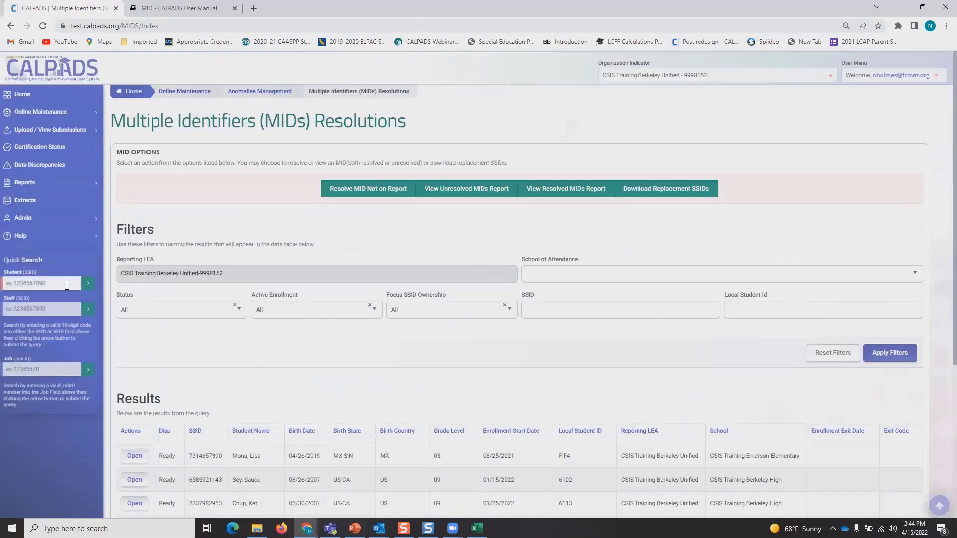
pyautogui.rightClick(71, 114)
pyautogui.click(108, 125)
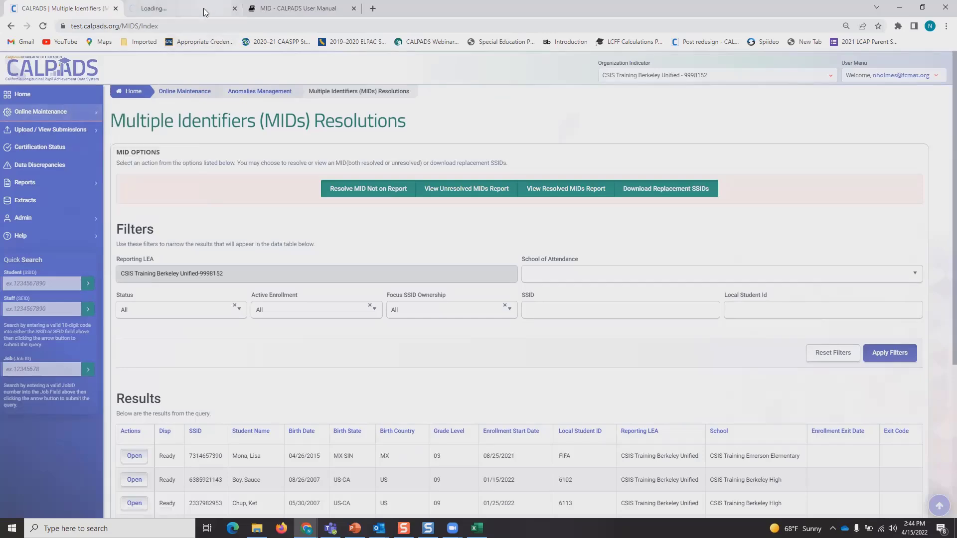
pyautogui.click(204, 10)
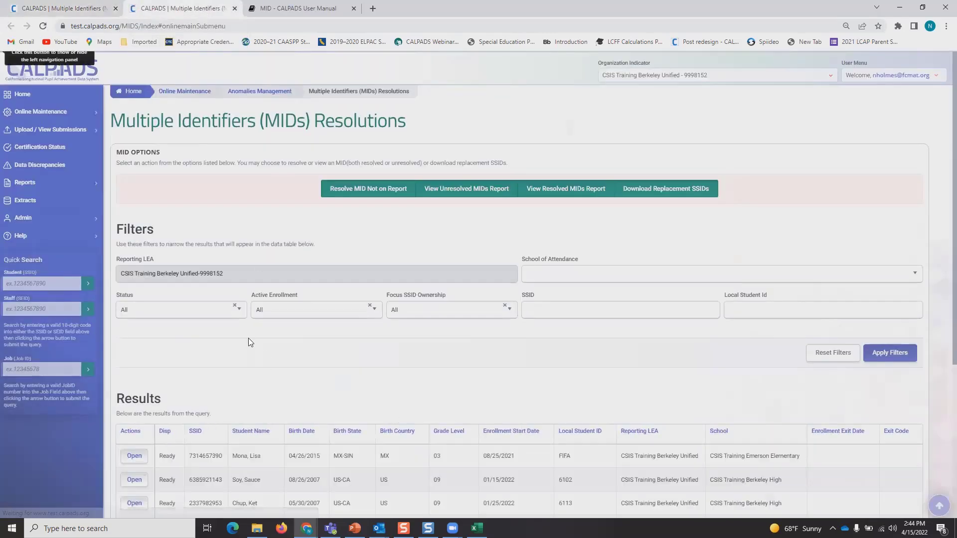
pyautogui.rightClick(47, 286)
pyautogui.click(72, 364)
pyautogui.click(88, 283)
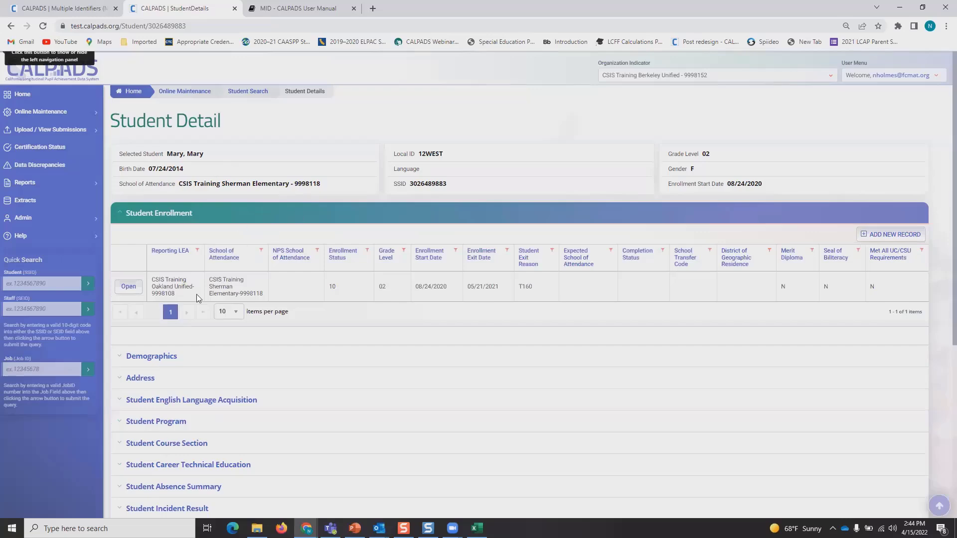
pyautogui.click(148, 356)
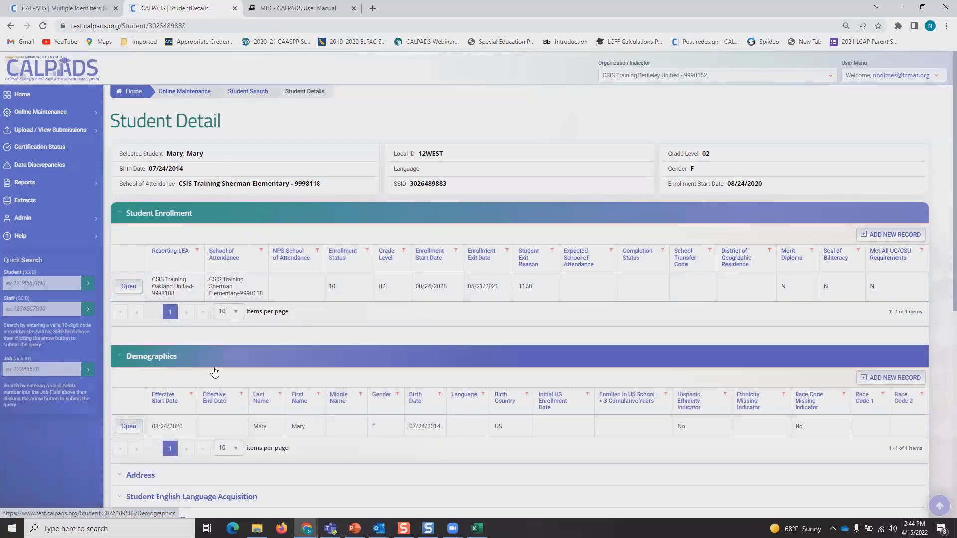
pyautogui.scroll(-2, 251, 355)
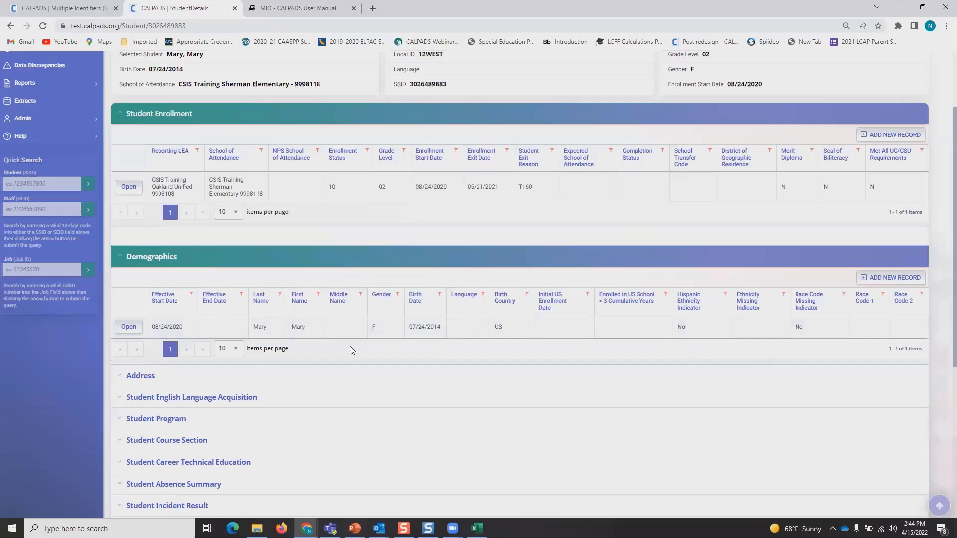
pyautogui.click(131, 328)
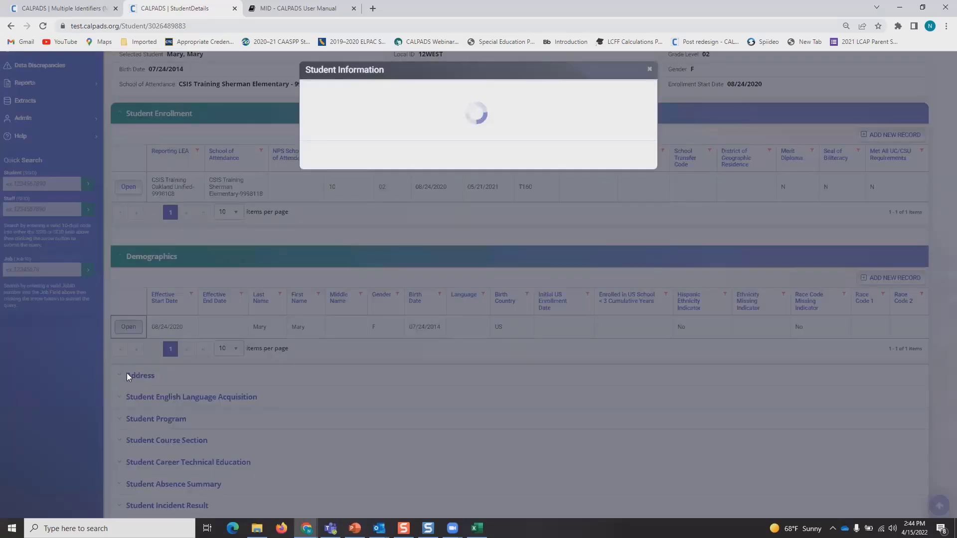
pyautogui.scroll(-2, 380, 358)
pyautogui.scroll(-4, 380, 354)
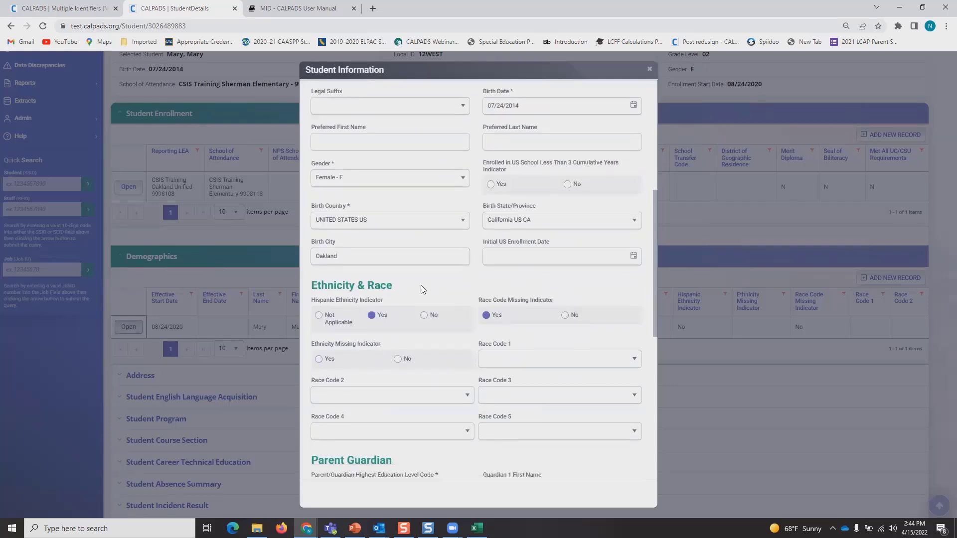
pyautogui.scroll(-1, 423, 289)
pyautogui.scroll(-1, 443, 294)
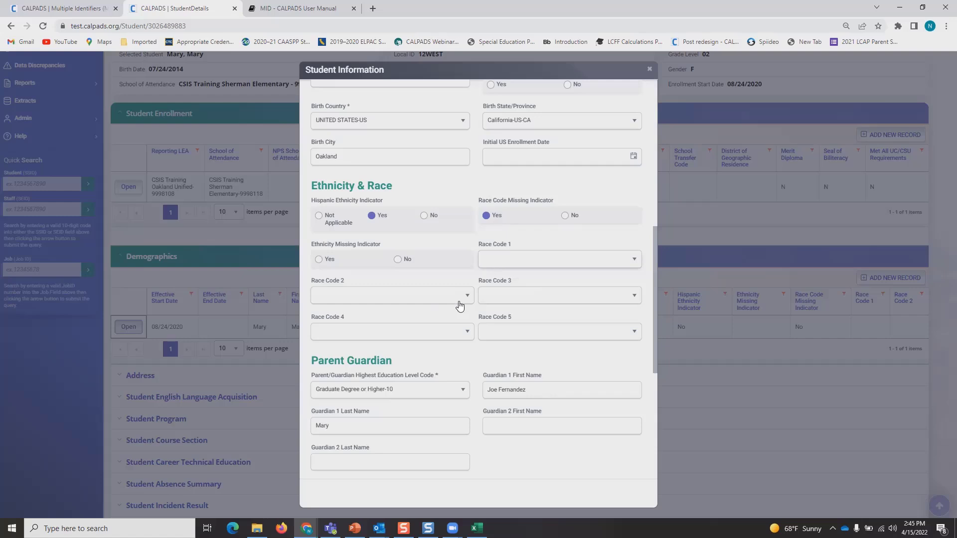
pyautogui.scroll(-1, 480, 325)
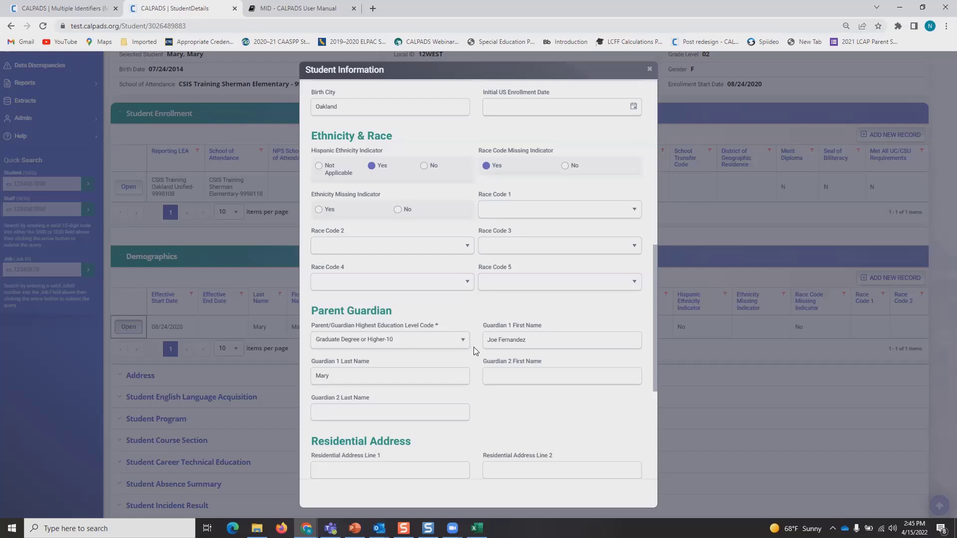
pyautogui.scroll(-1, 508, 345)
pyautogui.scroll(-4, 507, 343)
pyautogui.scroll(8, 499, 324)
pyautogui.scroll(6, 490, 305)
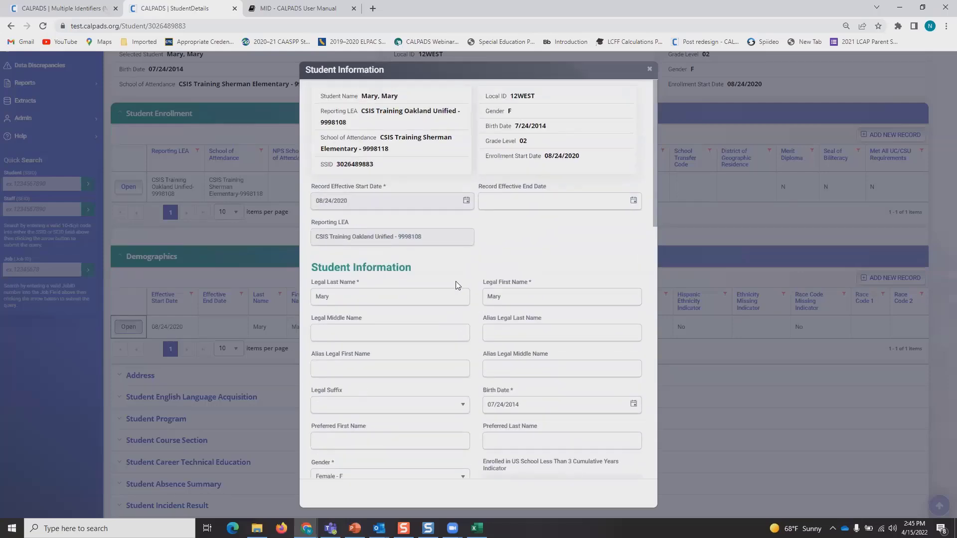
pyautogui.click(650, 69)
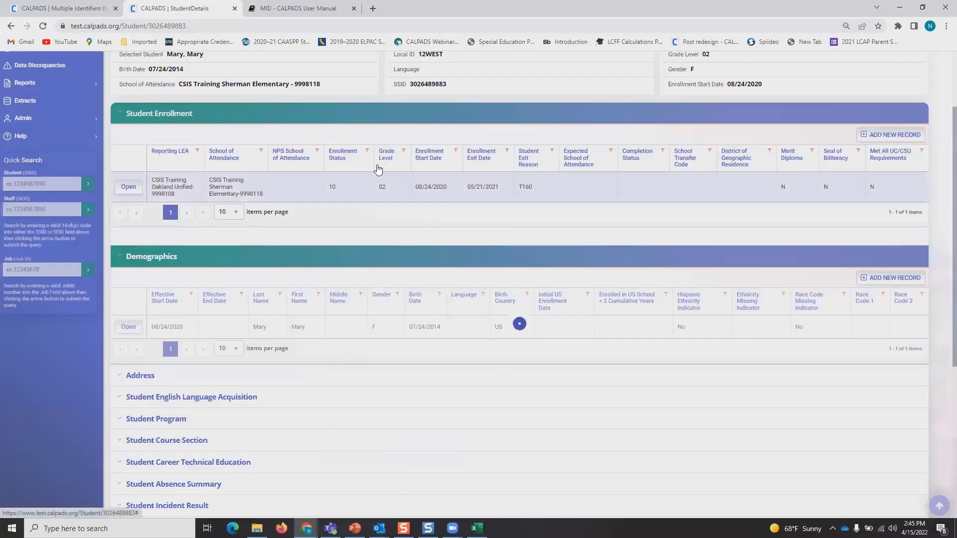
pyautogui.click(235, 9)
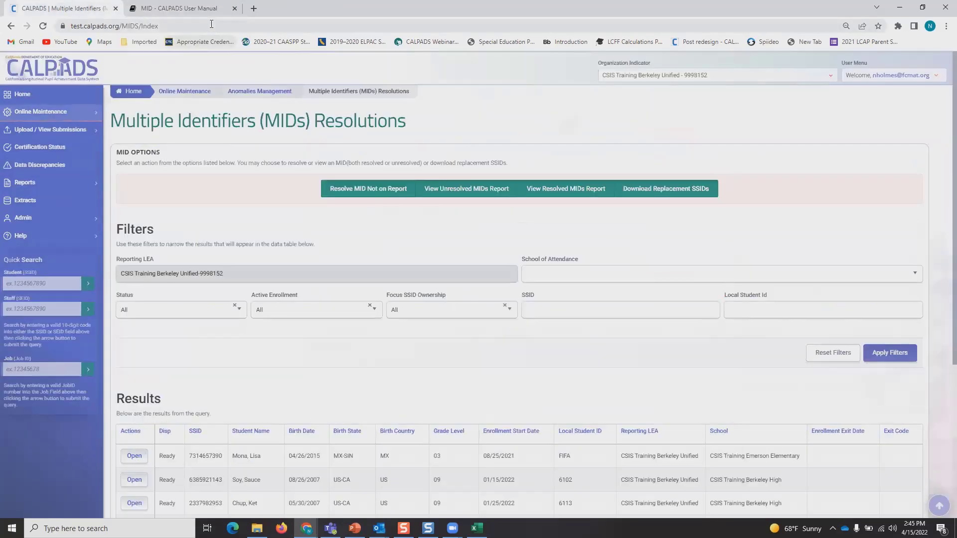
# In the User Manual, go to Functionality Map > Online Maintenance > Anomalies Management > MID.
pyautogui.click(215, 8)
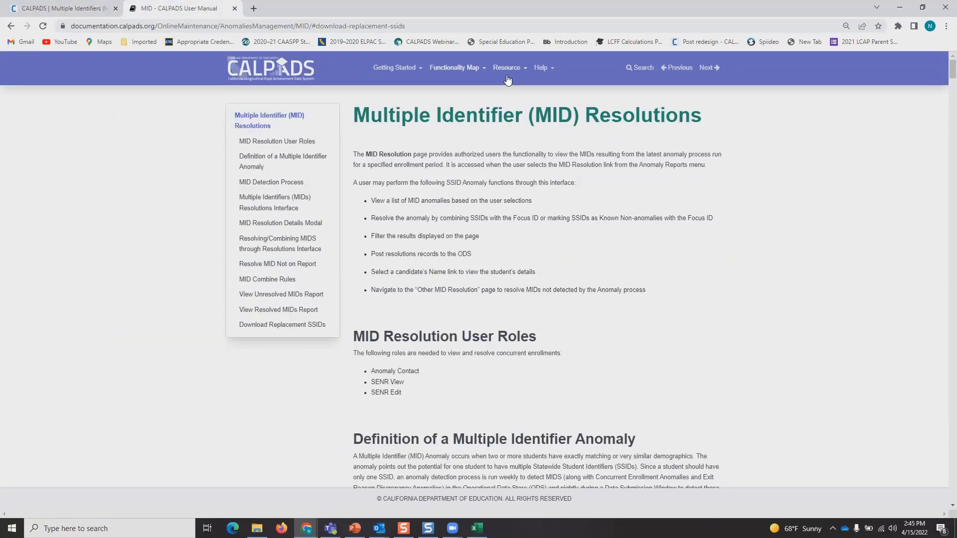
pyautogui.click(484, 70)
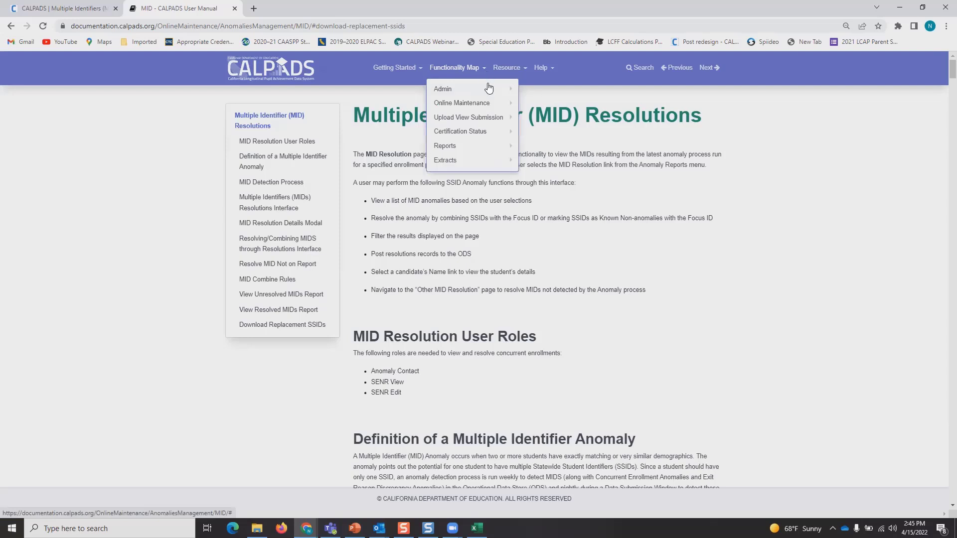
pyautogui.moveTo(497, 104)
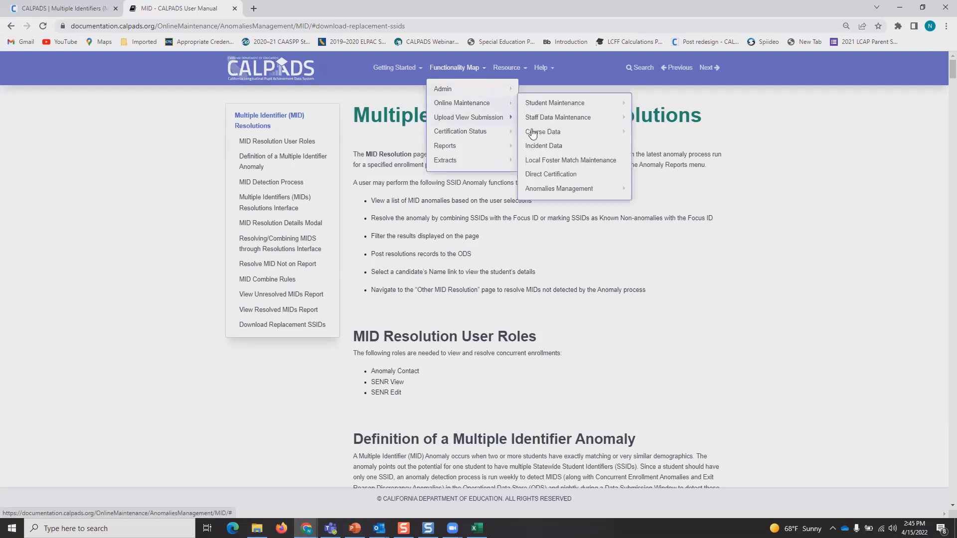
pyautogui.moveTo(607, 190)
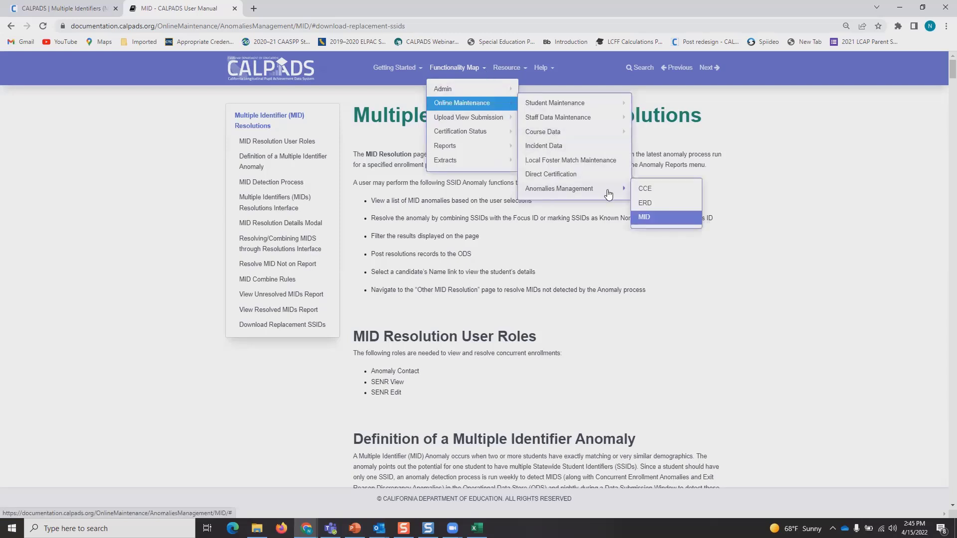
pyautogui.click(643, 218)
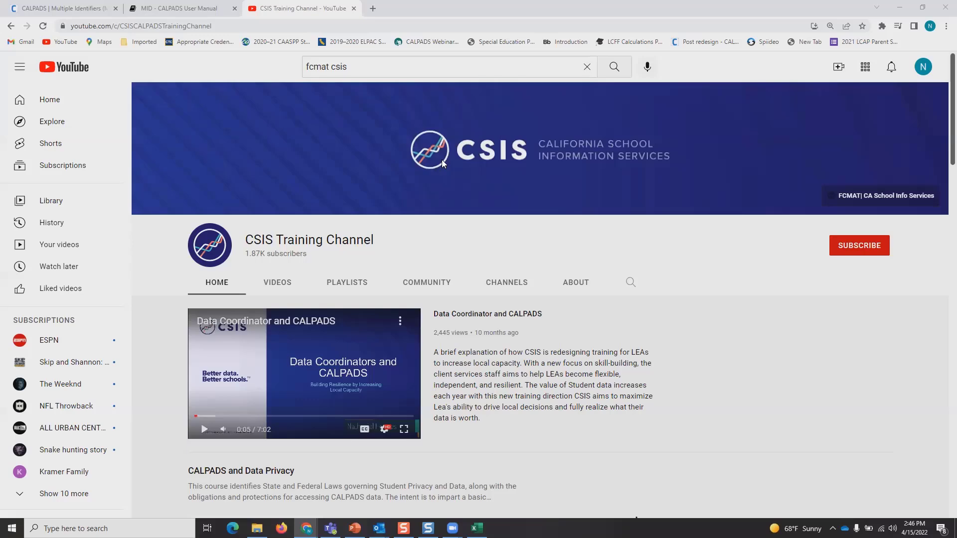
# From the channel's PLAYLISTS, Play All on the Anomaly Detection and Resolution playlist.
pyautogui.scroll(-3, 441, 159)
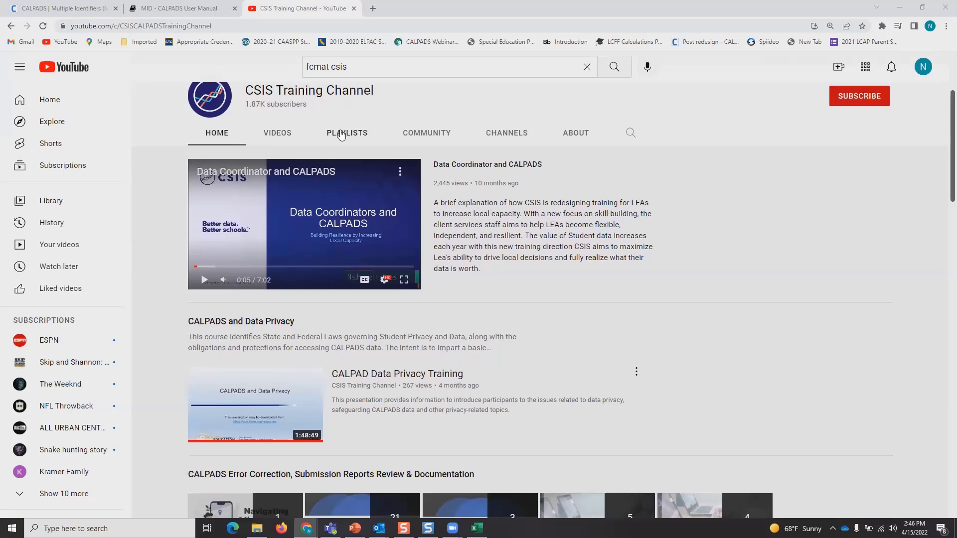
pyautogui.click(341, 134)
pyautogui.scroll(-5, 500, 232)
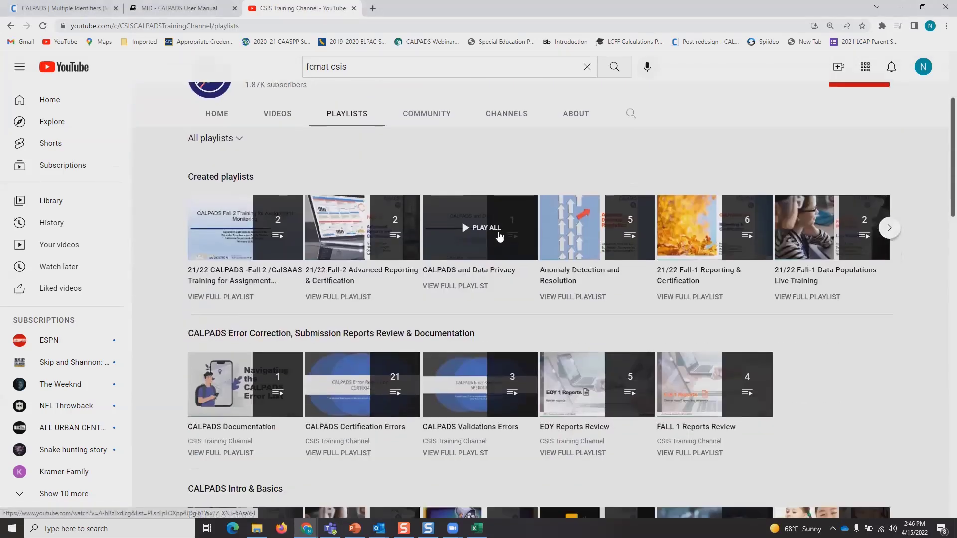
pyautogui.scroll(-2, 497, 231)
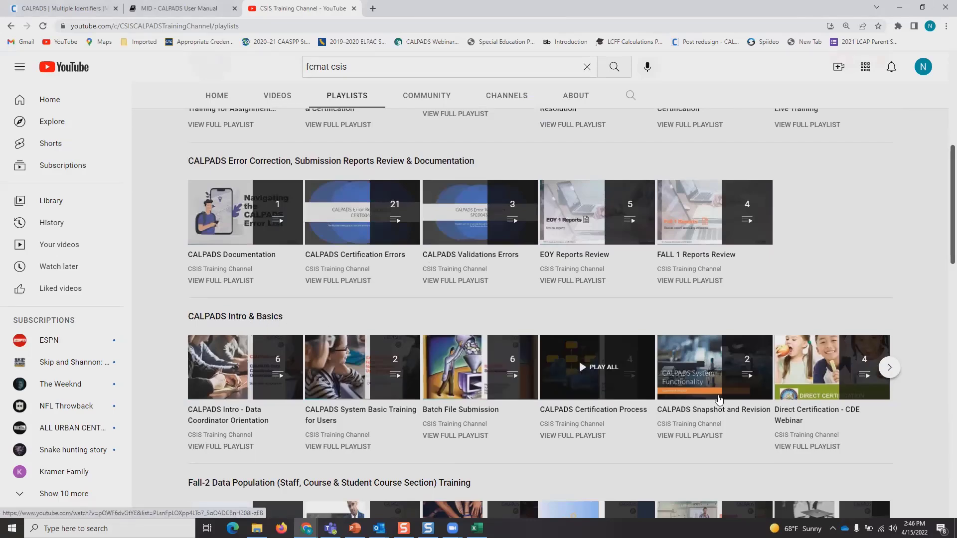
pyautogui.moveTo(832, 392)
pyautogui.click(888, 372)
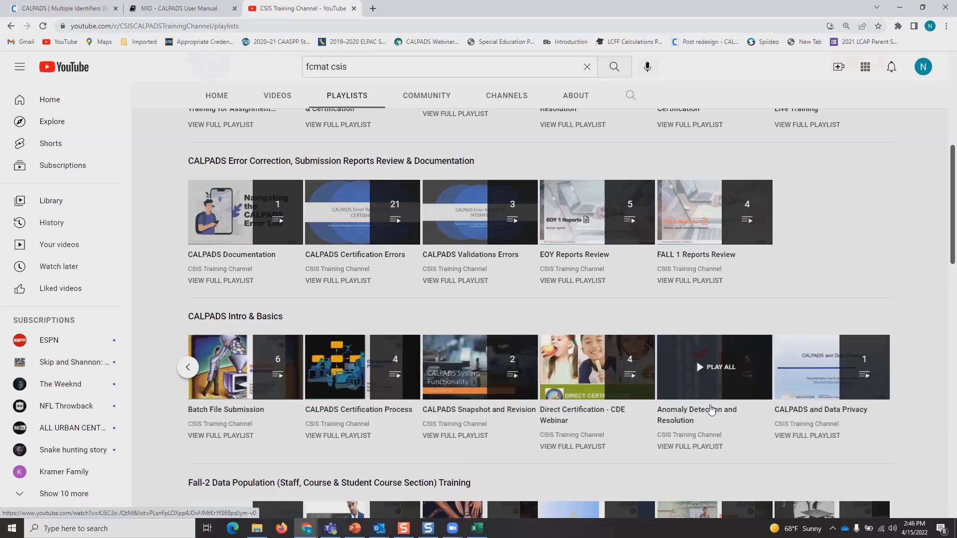
pyautogui.click(702, 414)
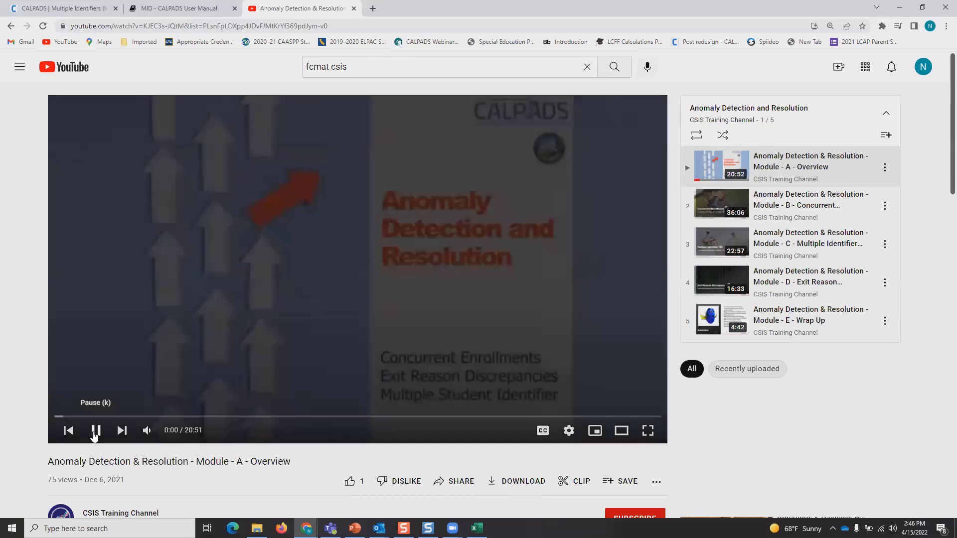
# Switch to Module C - Multiple Identifier (MID) Anomaly, pause it, and return to CALPADS.
pyautogui.click(94, 434)
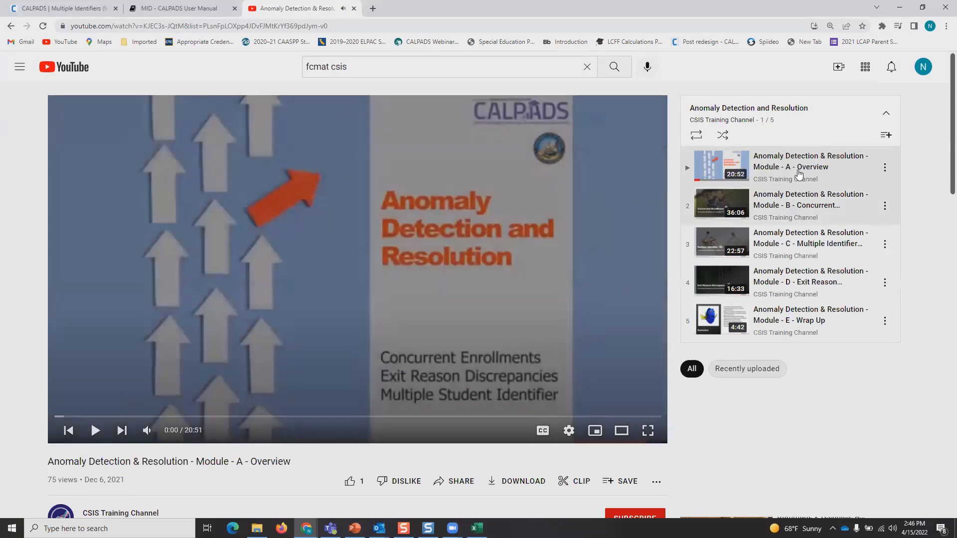
pyautogui.click(796, 247)
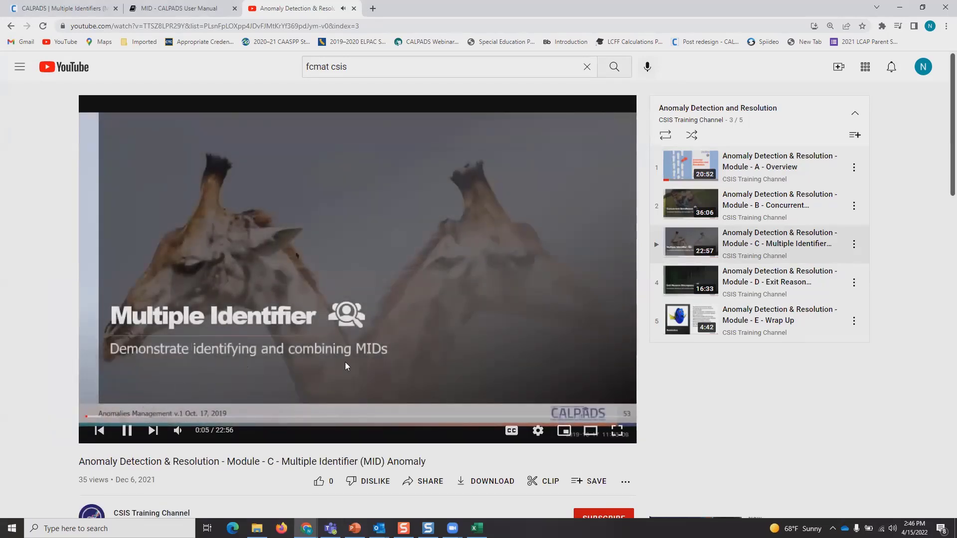
pyautogui.click(125, 432)
pyautogui.click(93, 10)
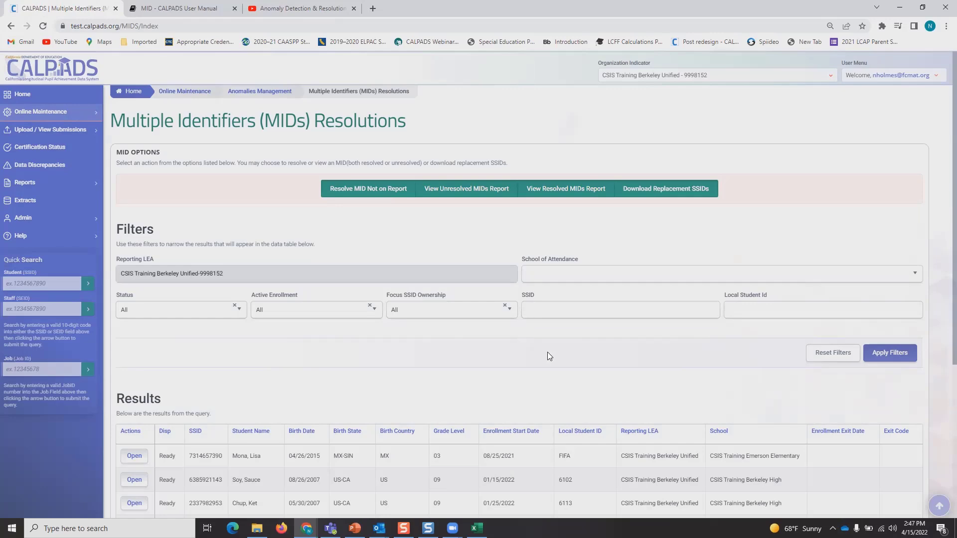
pyautogui.scroll(-2, 547, 353)
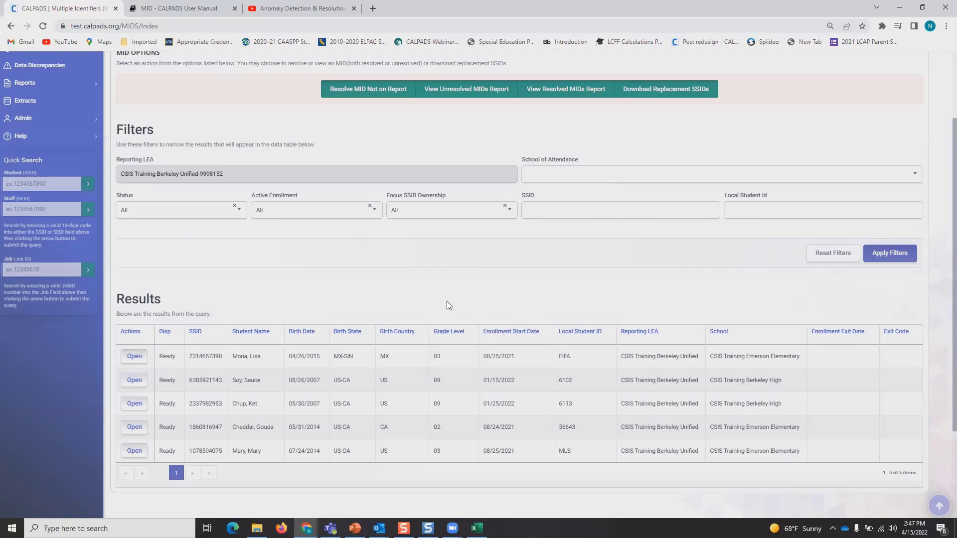
pyautogui.scroll(-2, 447, 302)
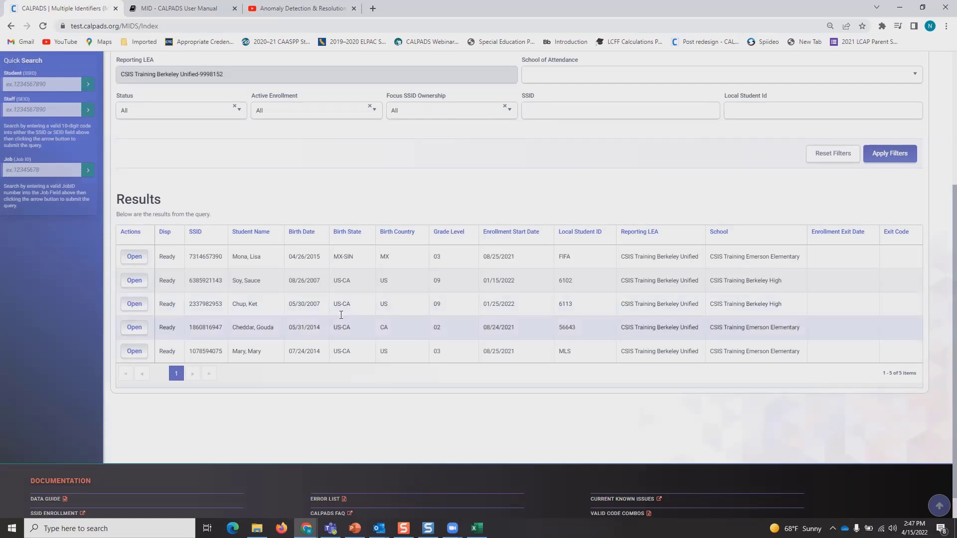
pyautogui.scroll(3, 261, 223)
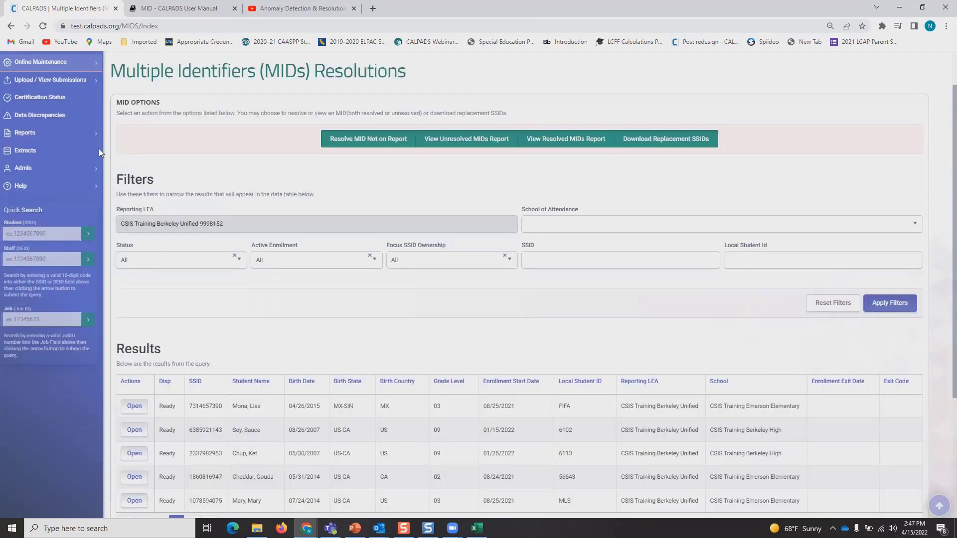
# Go to Extracts and open the Request SSID Extract form.
pyautogui.click(33, 155)
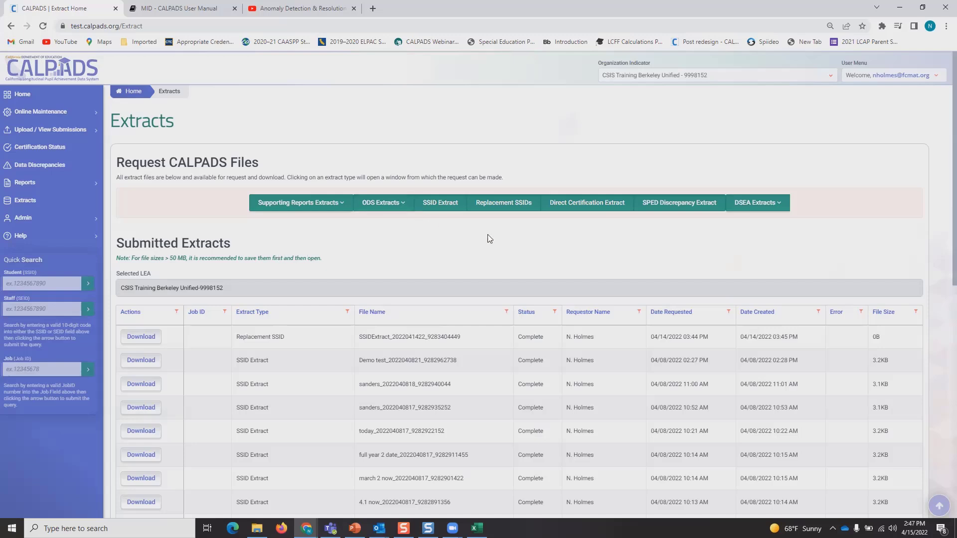
pyautogui.click(441, 206)
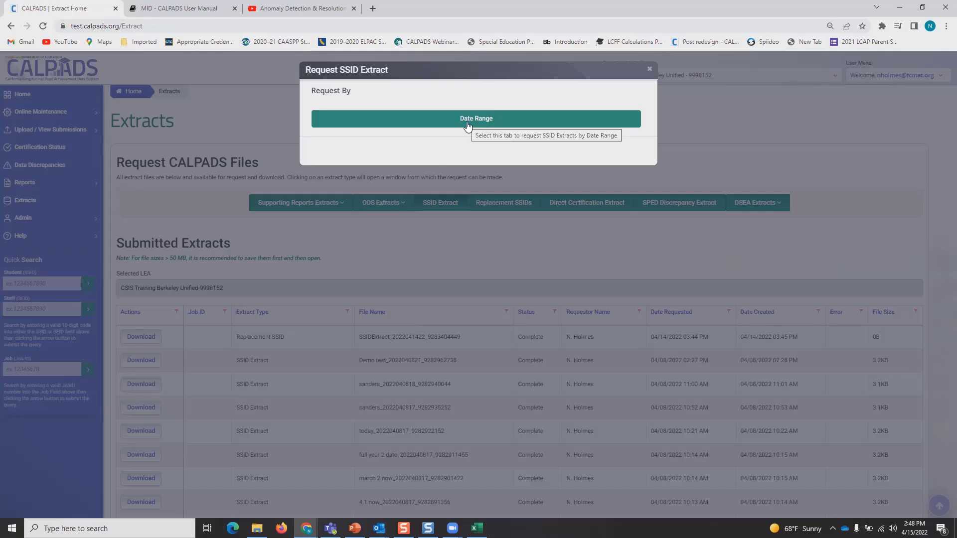
# Request by Date Range for all schools, first picking April 7 to April 8.
pyautogui.click(468, 125)
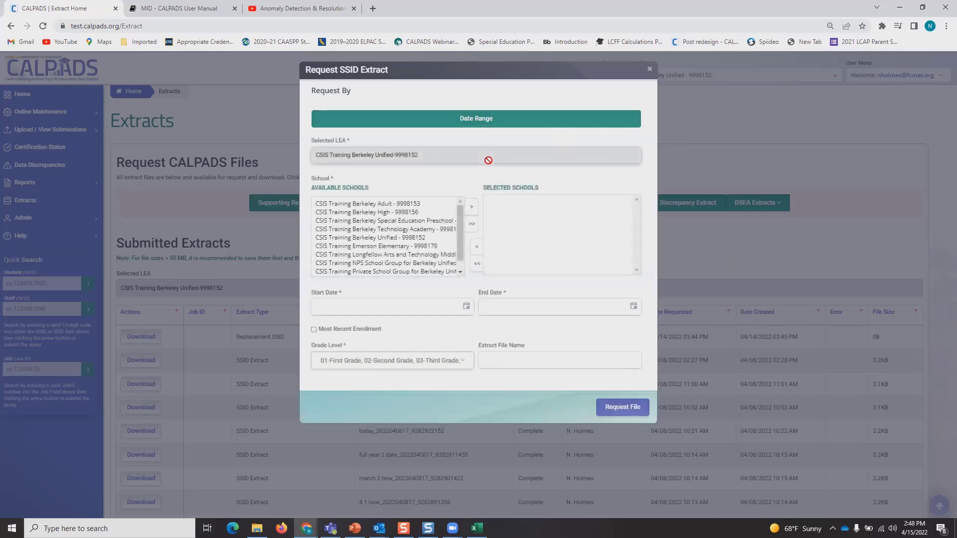
pyautogui.click(472, 224)
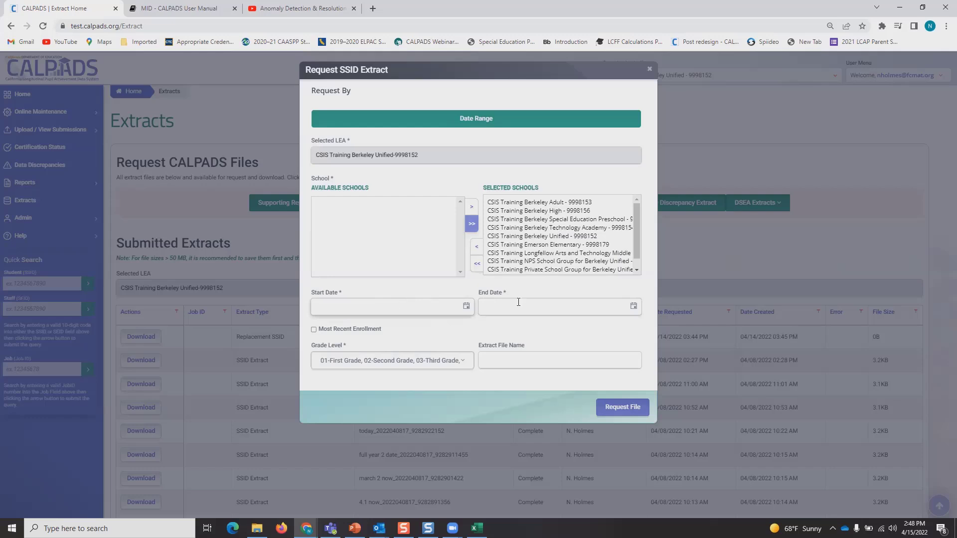
pyautogui.click(467, 309)
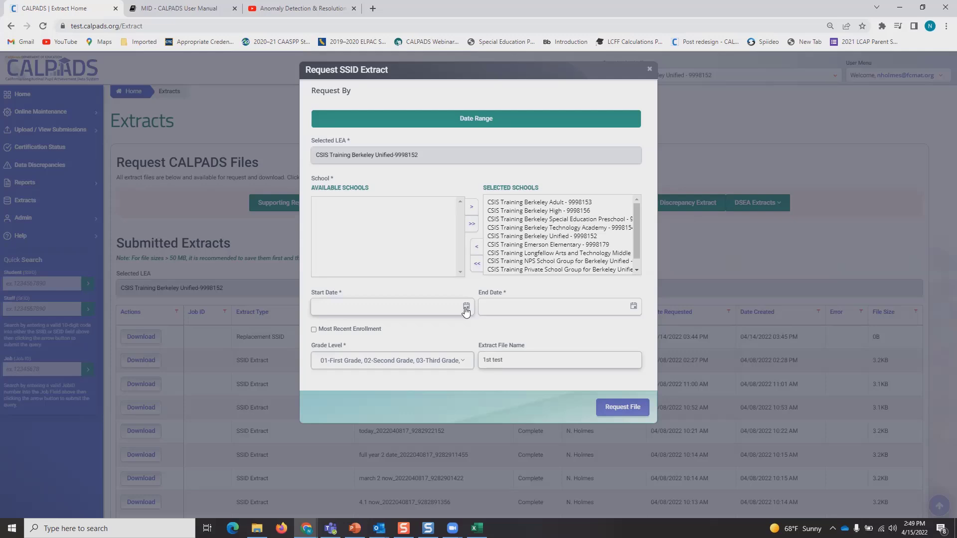
pyautogui.click(466, 307)
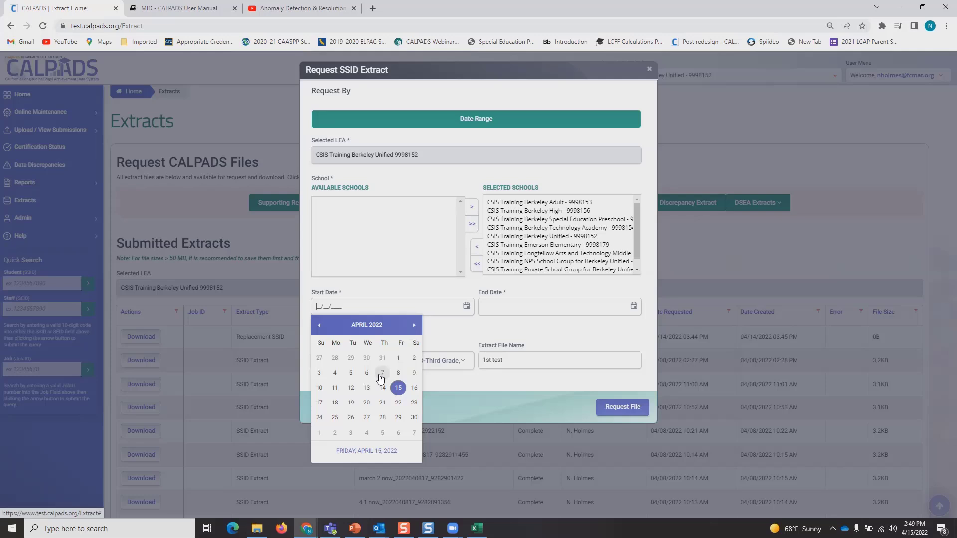
pyautogui.click(381, 374)
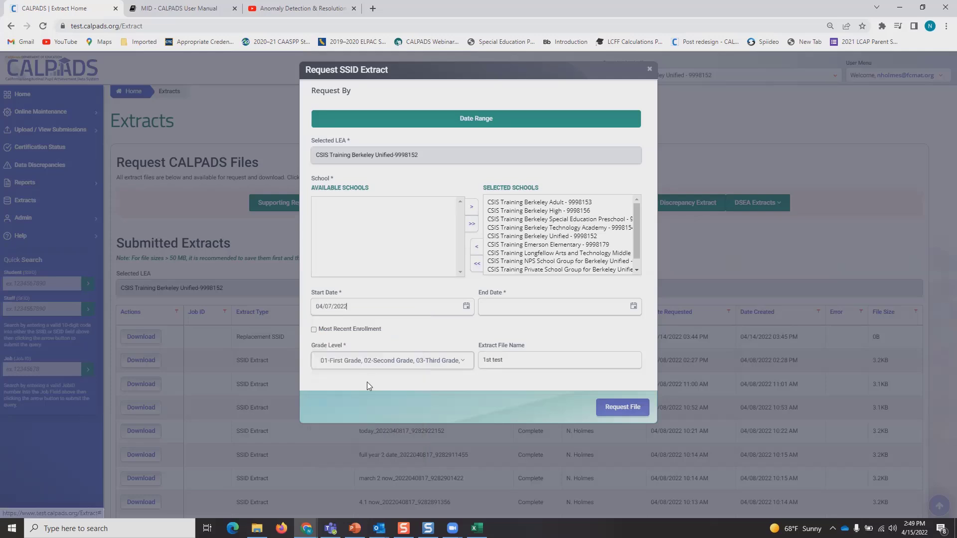
pyautogui.click(633, 306)
pyautogui.click(568, 374)
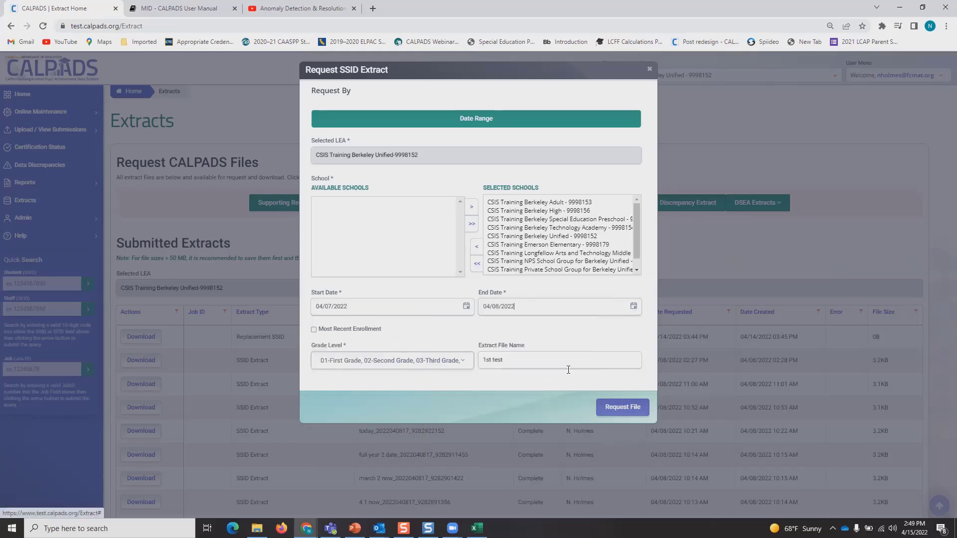
# Change both dates to 04/15/2022 and submit the '1st test' extract request.
pyautogui.click(466, 306)
pyautogui.click(402, 384)
pyautogui.click(633, 306)
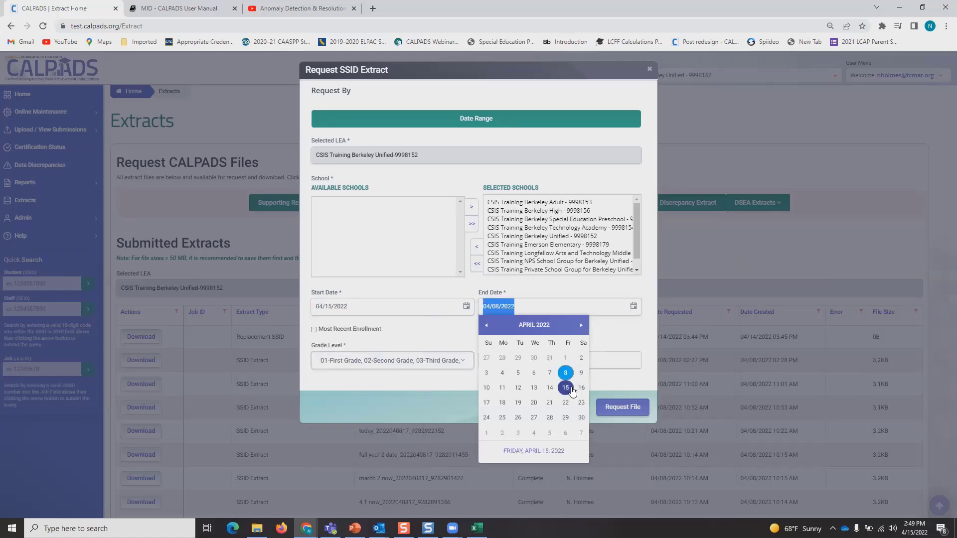
pyautogui.click(569, 385)
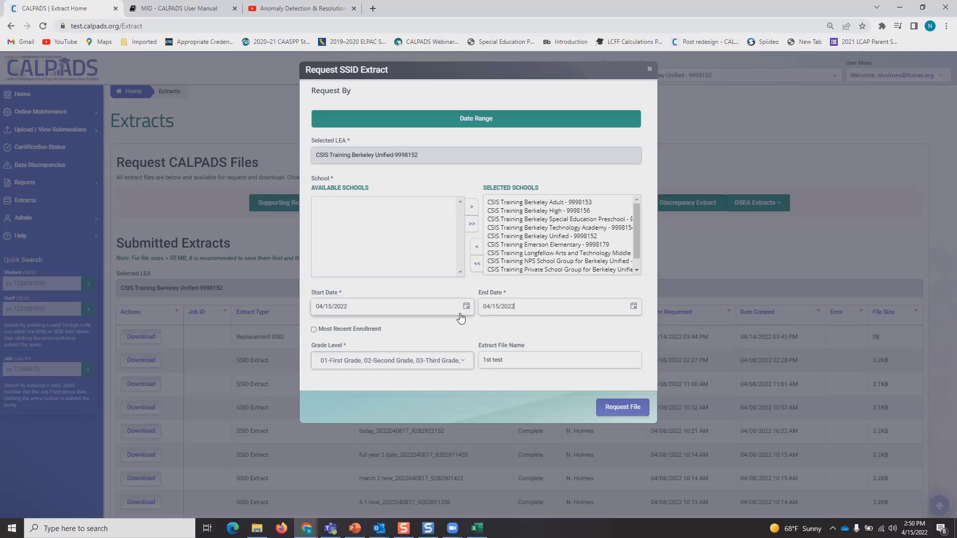
pyautogui.click(613, 414)
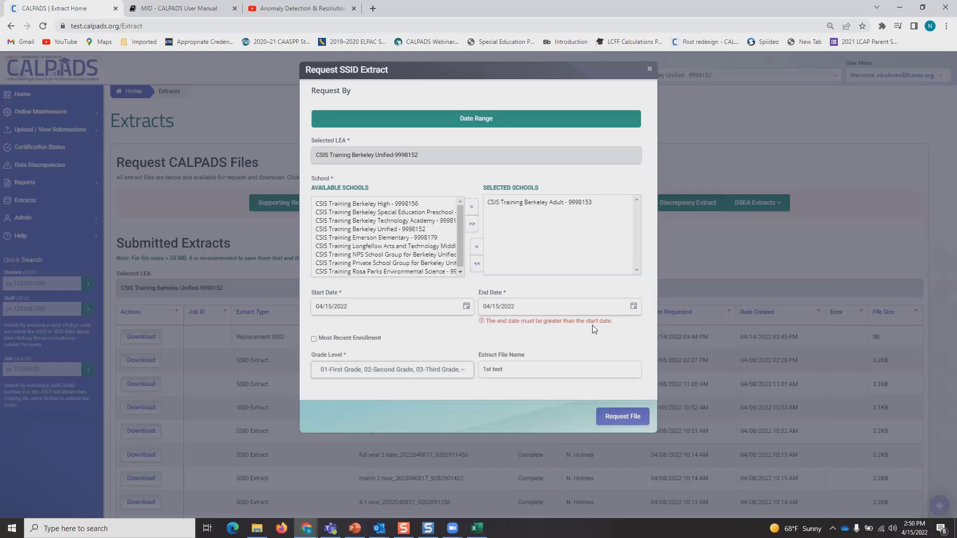
# Change the start date to 04/14/2022, reselect all schools, and resubmit the request.
pyautogui.click(466, 307)
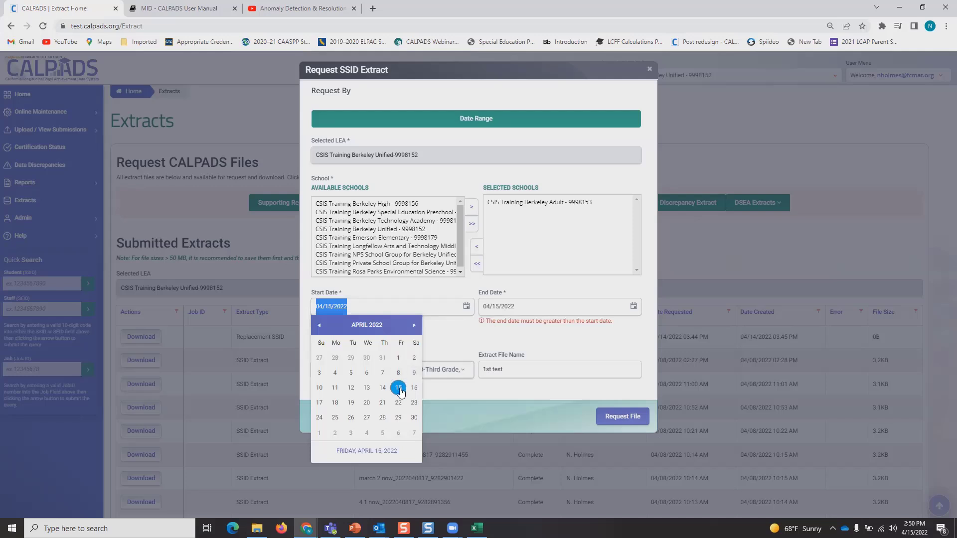
pyautogui.click(384, 389)
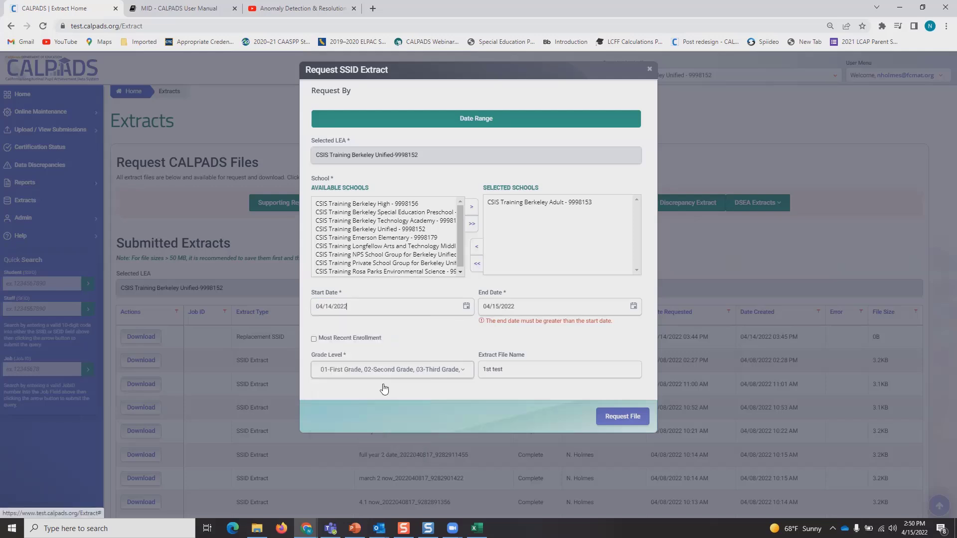
pyautogui.click(472, 225)
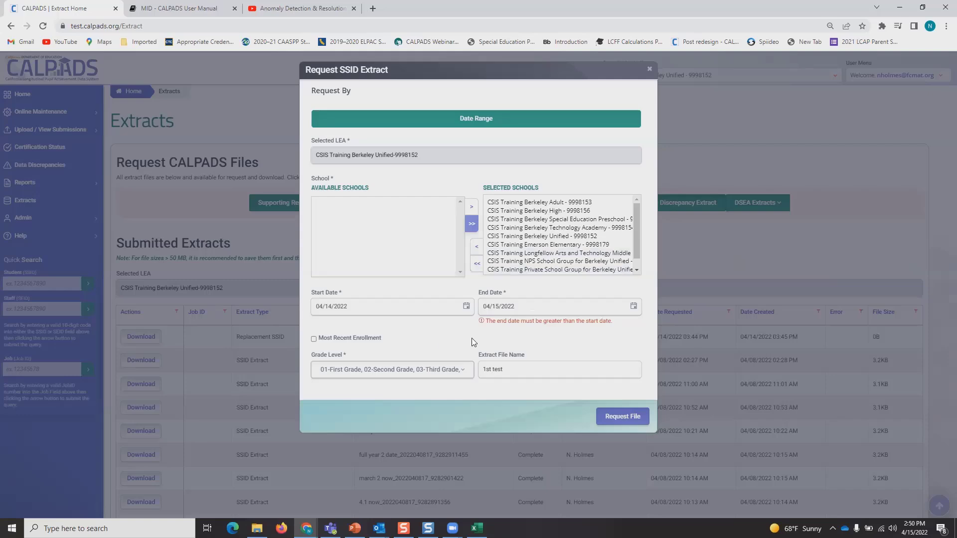
pyautogui.click(622, 416)
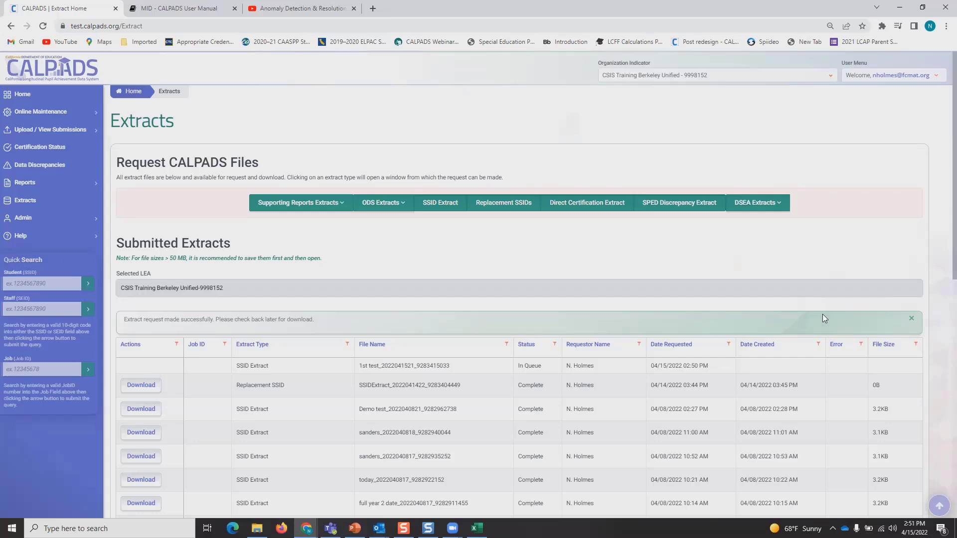
# Dismiss the success alert and download the completed 1st test extract (4.3KB).
pyautogui.click(909, 319)
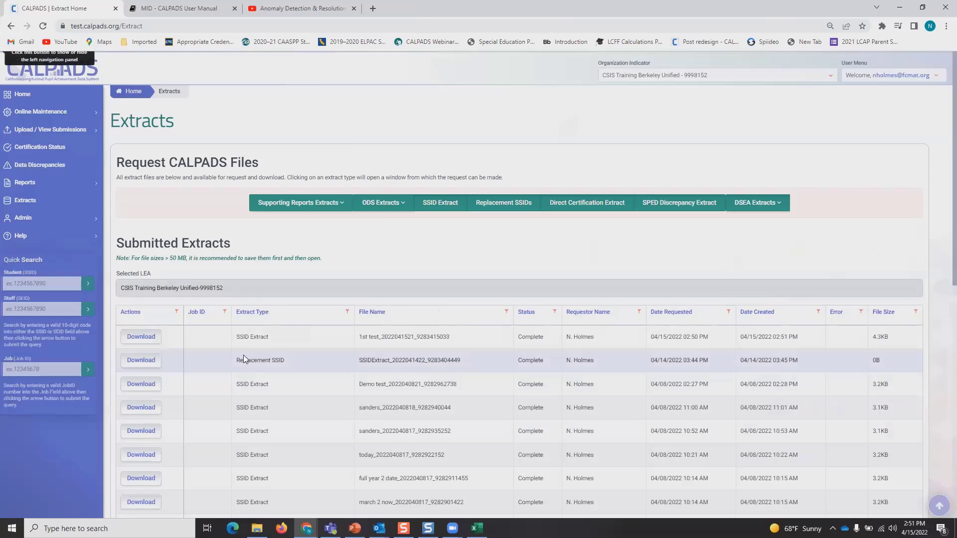
pyautogui.click(138, 347)
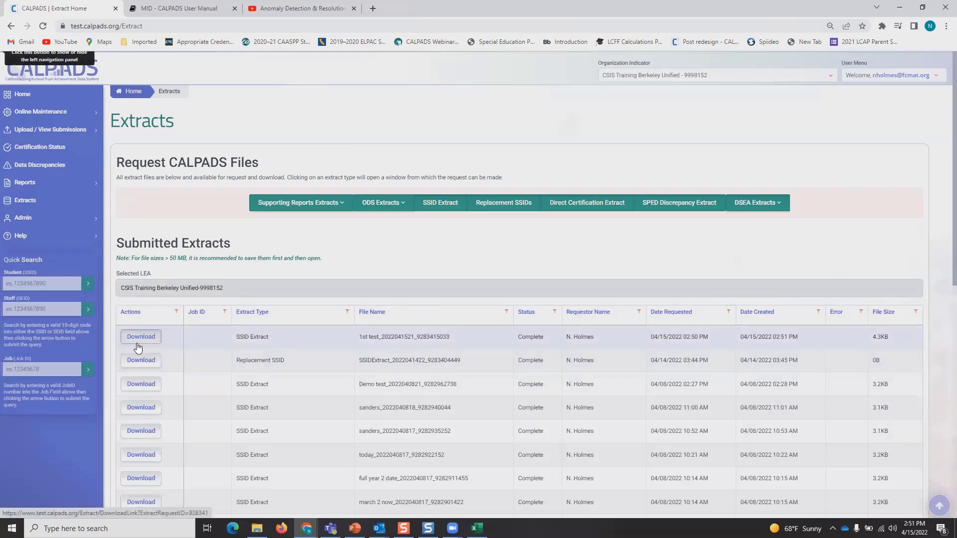
pyautogui.click(139, 344)
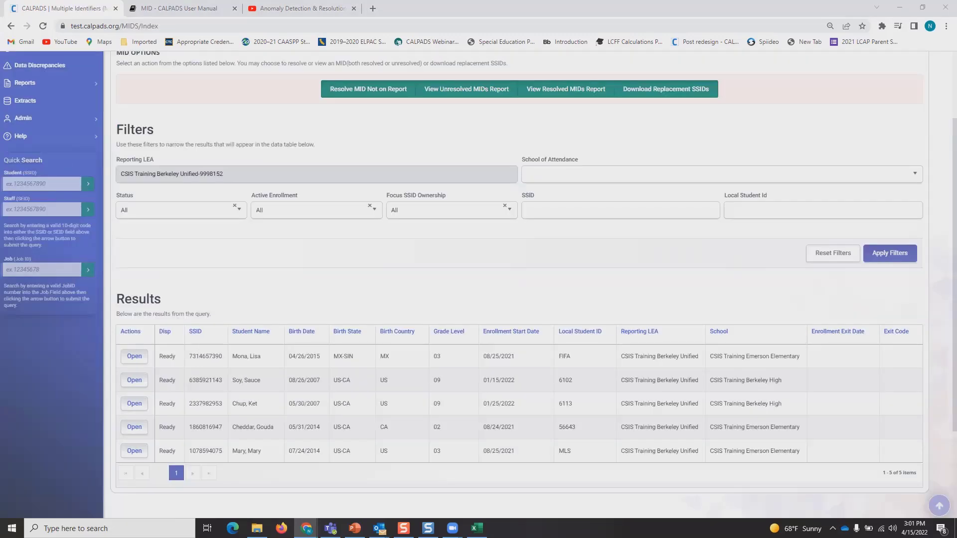
pyautogui.scroll(2, 671, 243)
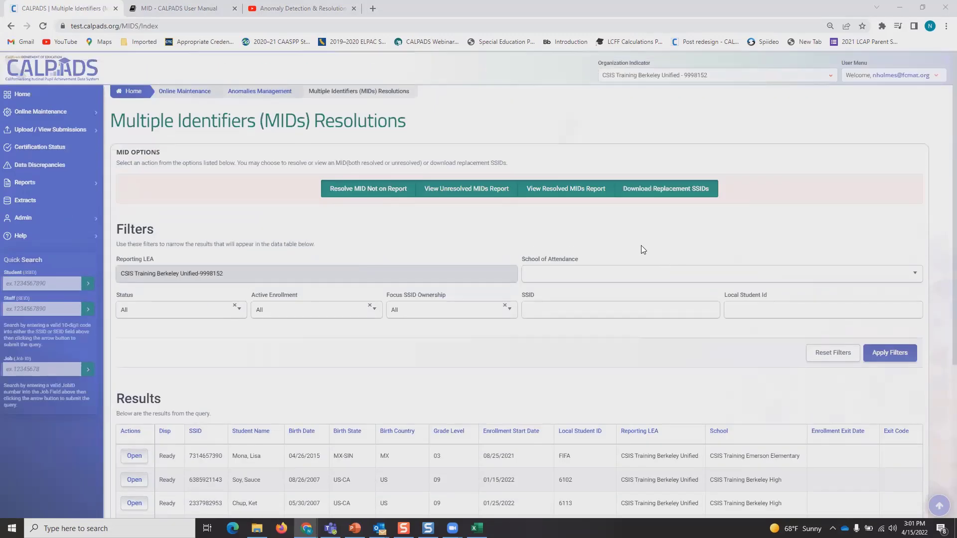
pyautogui.scroll(-3, 641, 245)
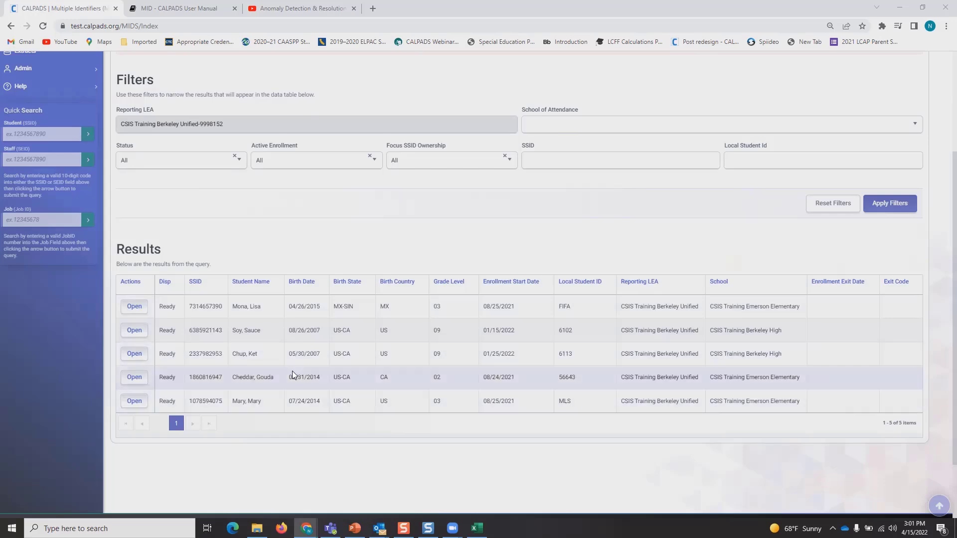
pyautogui.scroll(3, 287, 379)
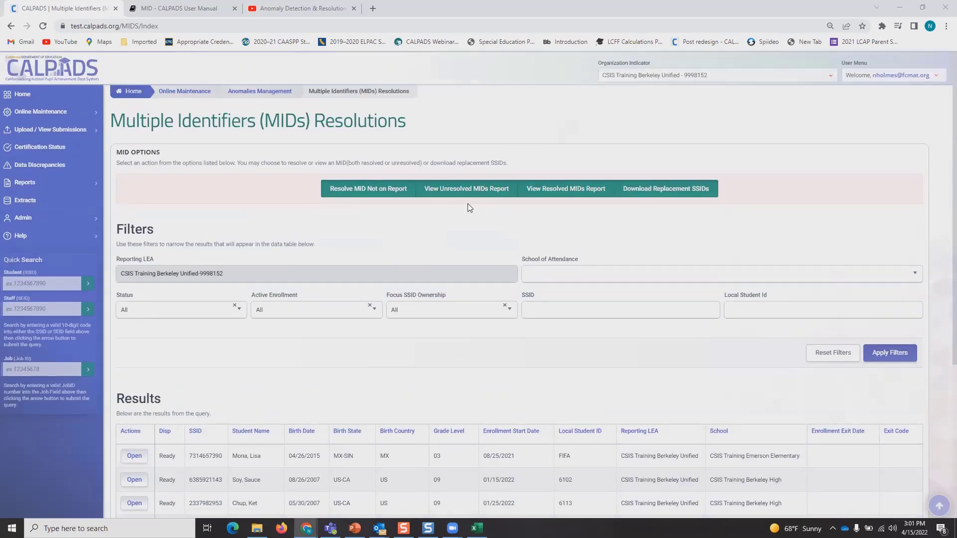
pyautogui.scroll(-3, 385, 446)
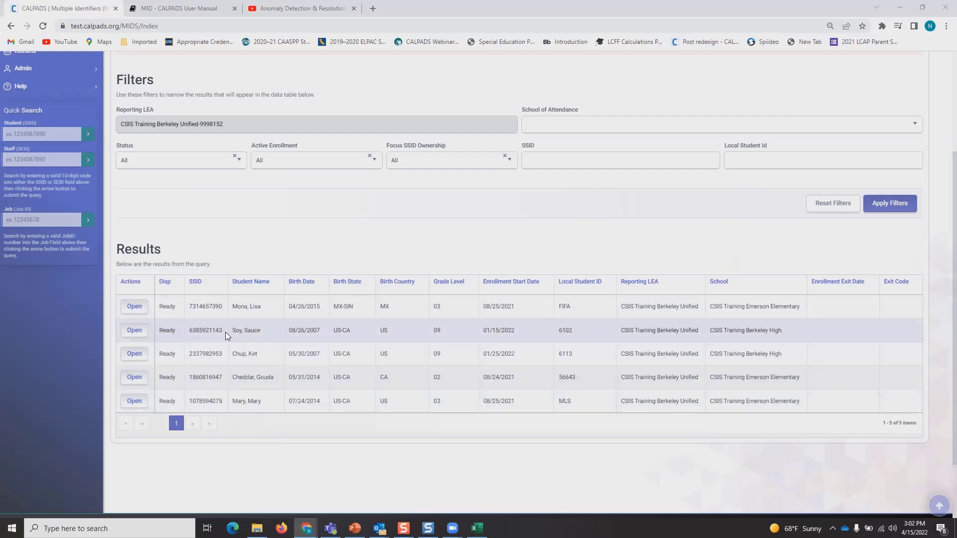
pyautogui.scroll(3, 349, 453)
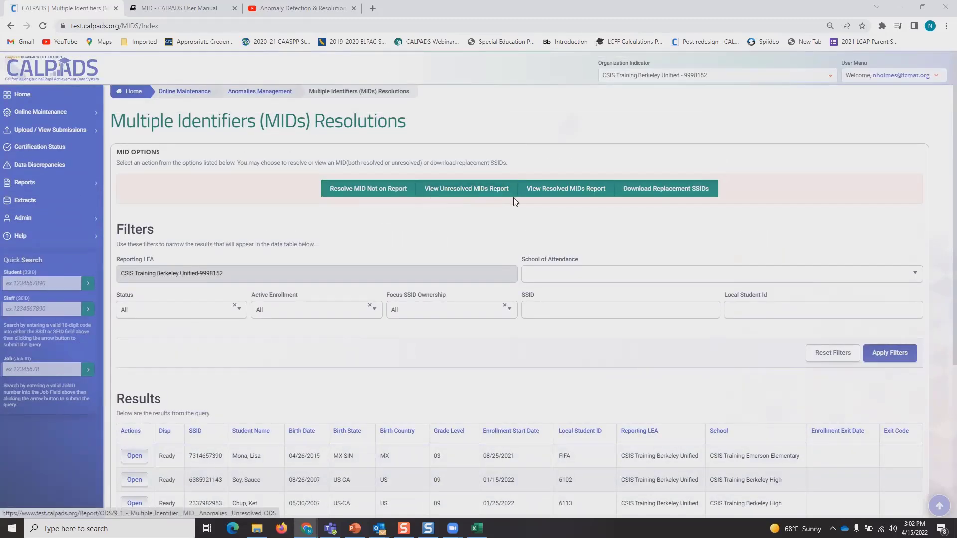
pyautogui.scroll(-4, 354, 312)
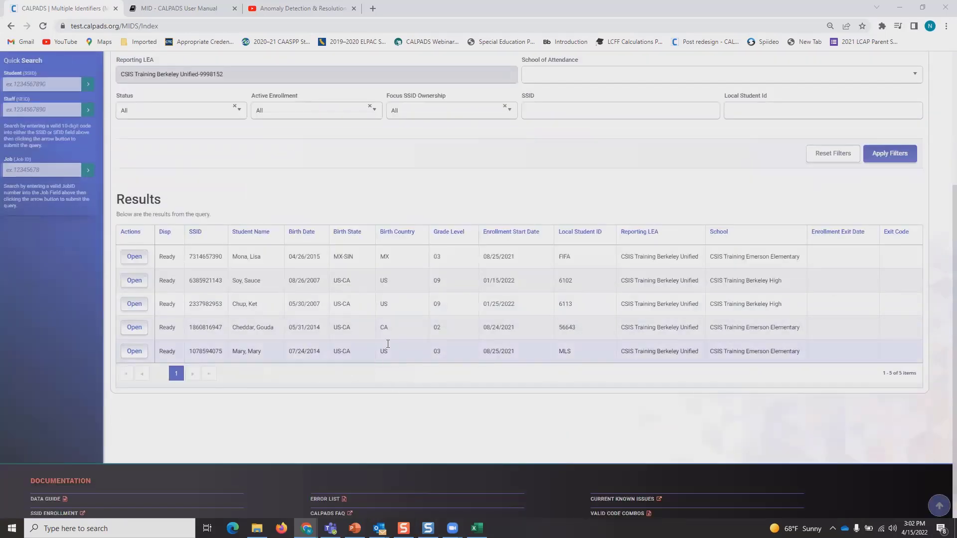
pyautogui.scroll(-1, 412, 388)
pyautogui.scroll(5, 412, 389)
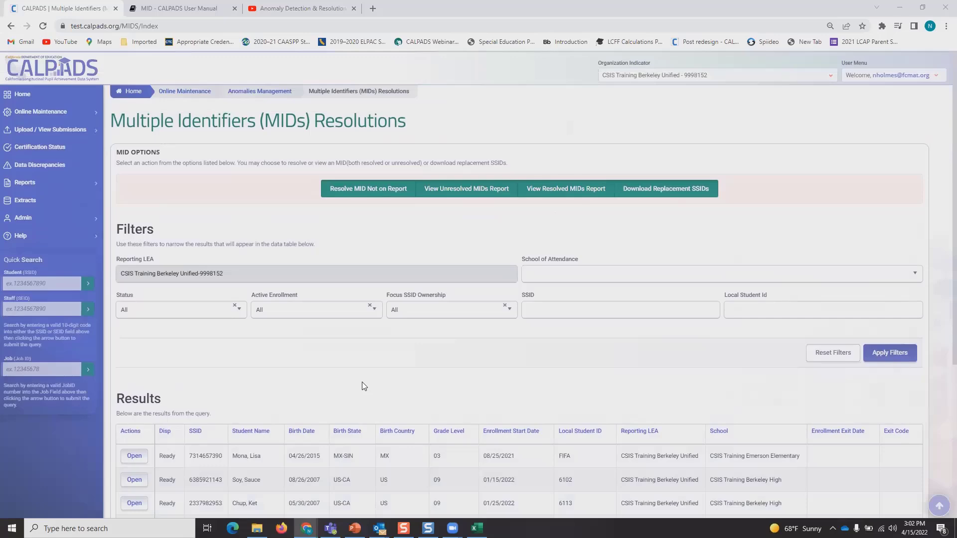
pyautogui.scroll(-2, 363, 382)
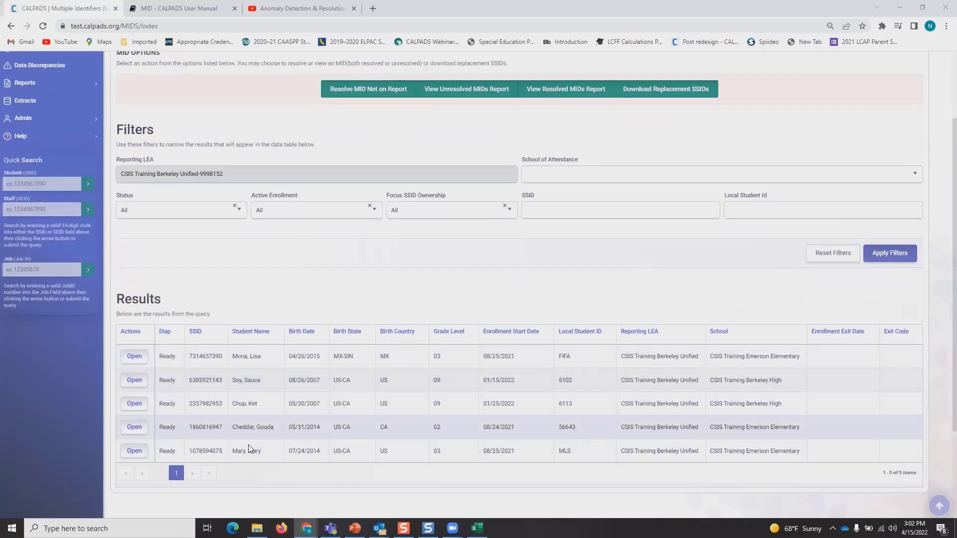
pyautogui.scroll(2, 384, 360)
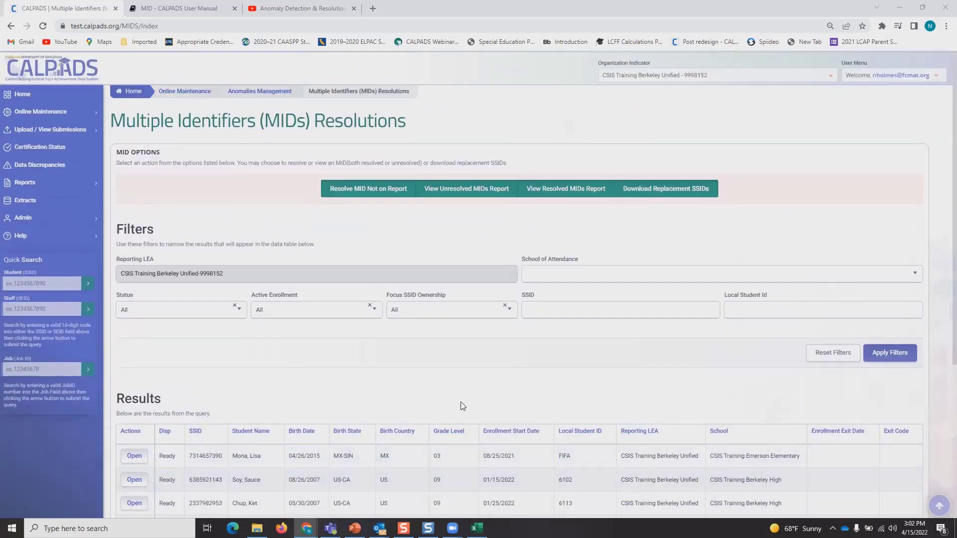